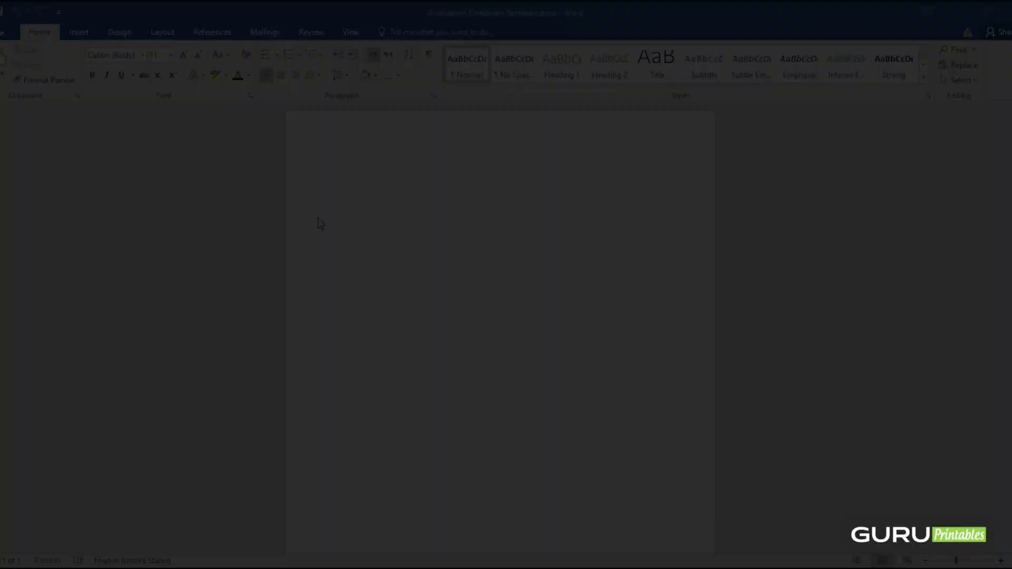
After a print preview check, set Narrow 0.5" margins and Landscape orientation
key(ctrl+p)
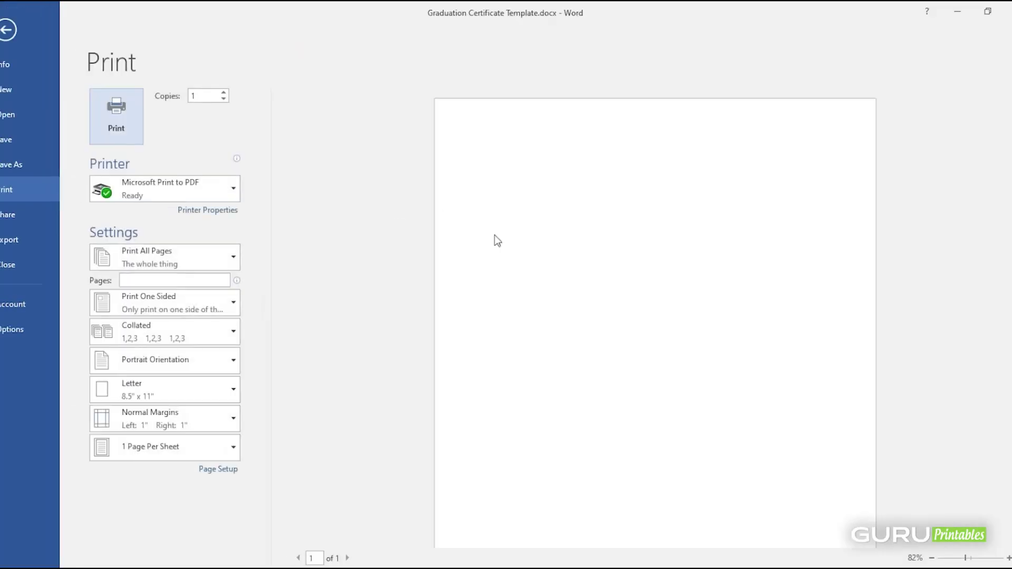
key(Escape)
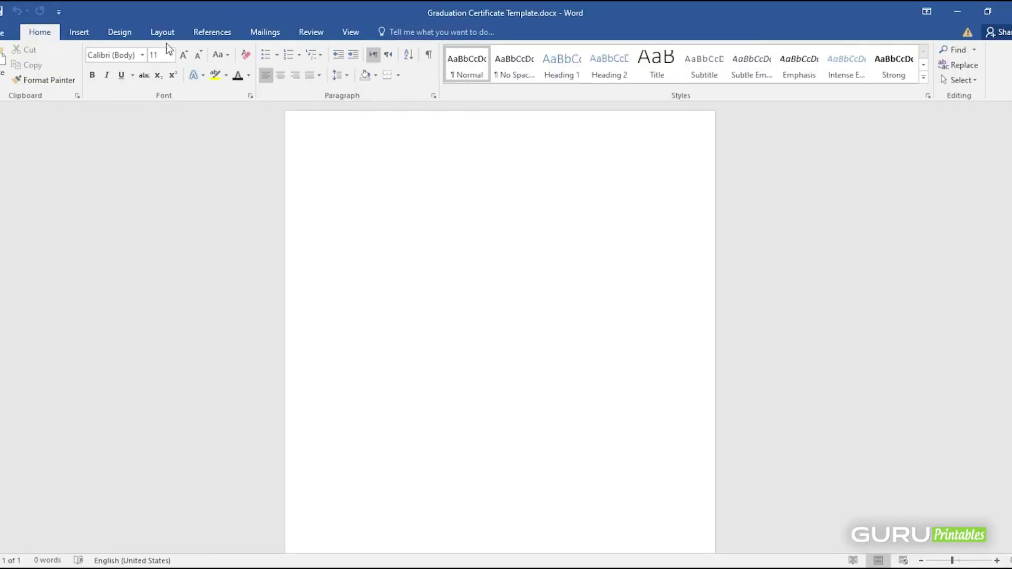
click(168, 33)
click(7, 68)
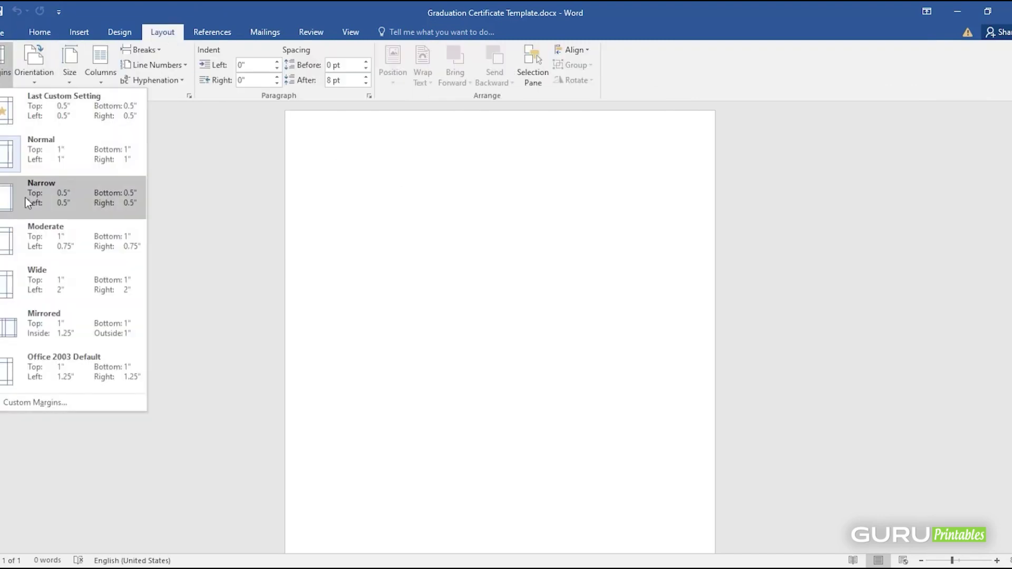
click(31, 196)
click(34, 69)
click(70, 142)
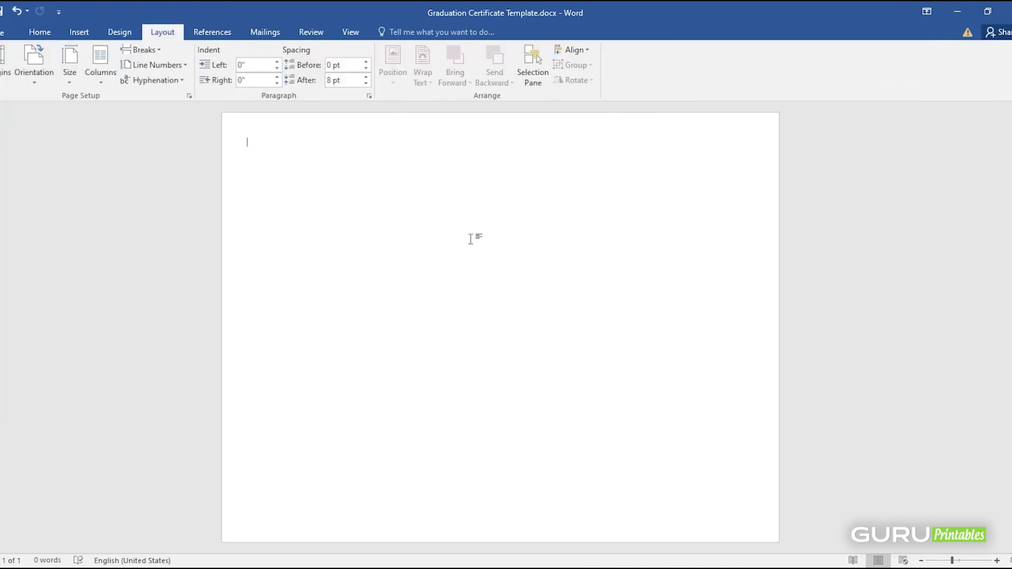
click(30, 32)
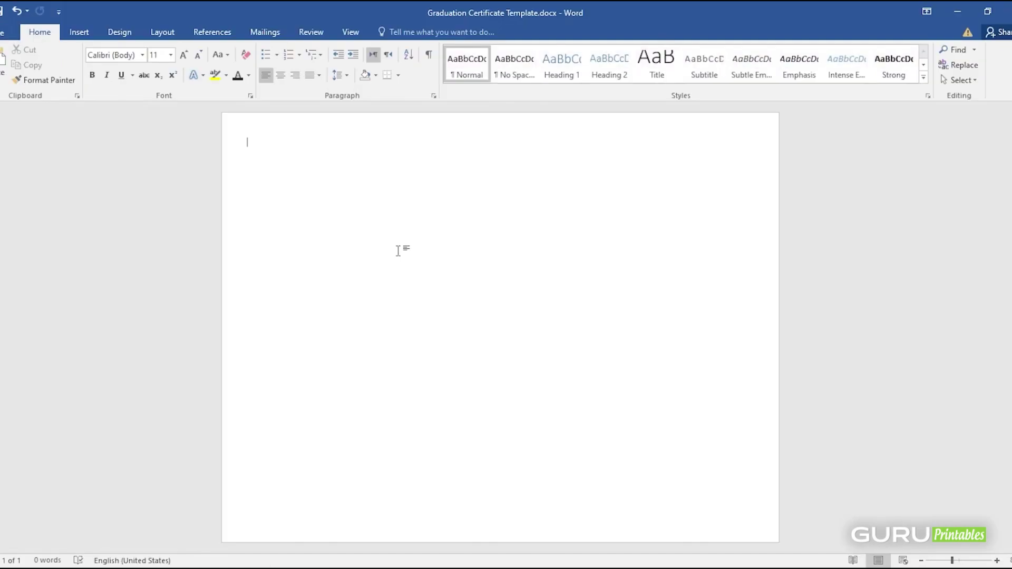
click(79, 32)
Draw a rectangle and stretch it to cover the entire landscape page
click(178, 69)
click(176, 174)
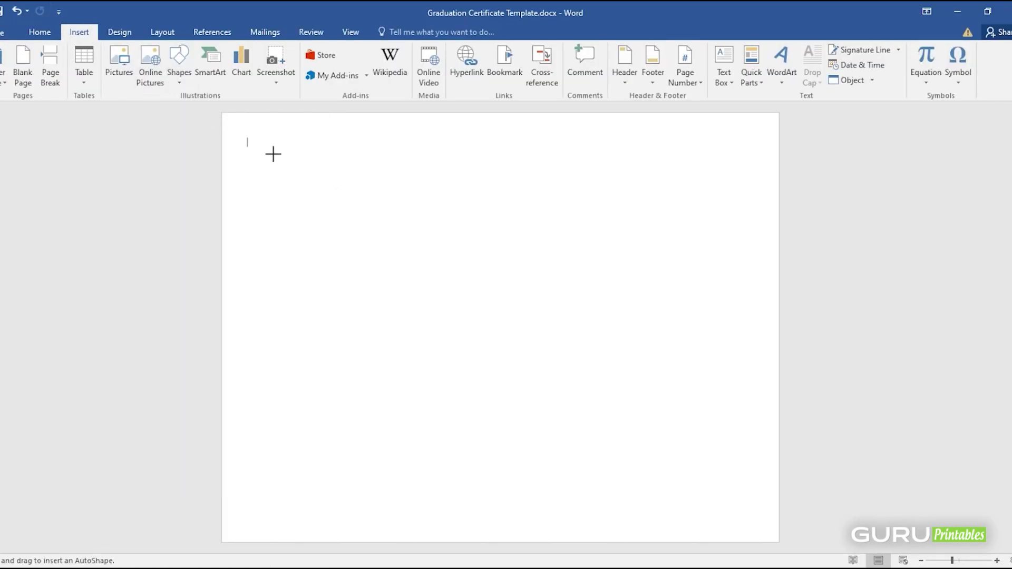
drag(256, 144, 705, 397)
drag(614, 368, 447, 266)
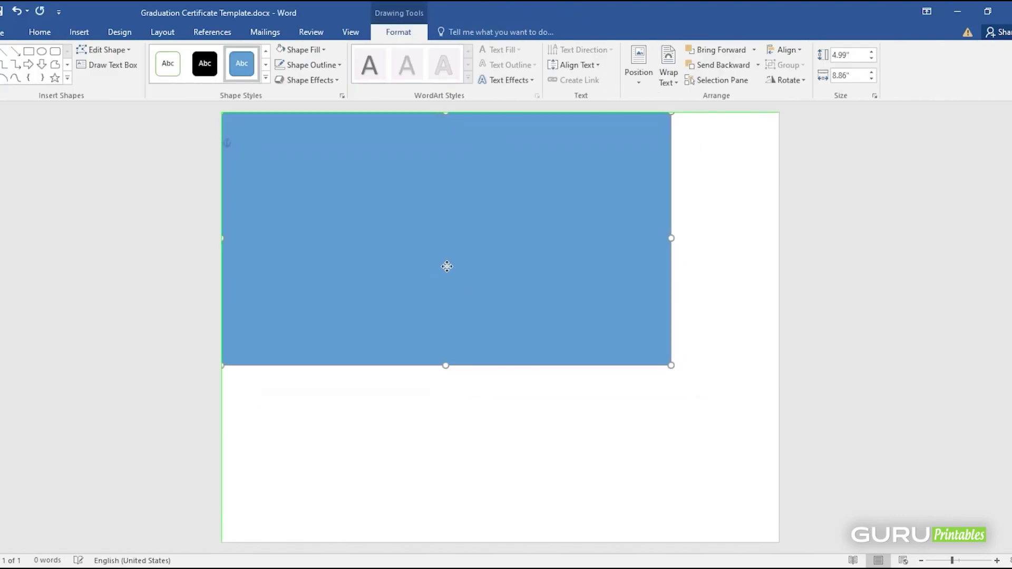
mouse_move(670, 235)
mouse_down()
mouse_move(775, 251)
mouse_move(780, 242)
mouse_up()
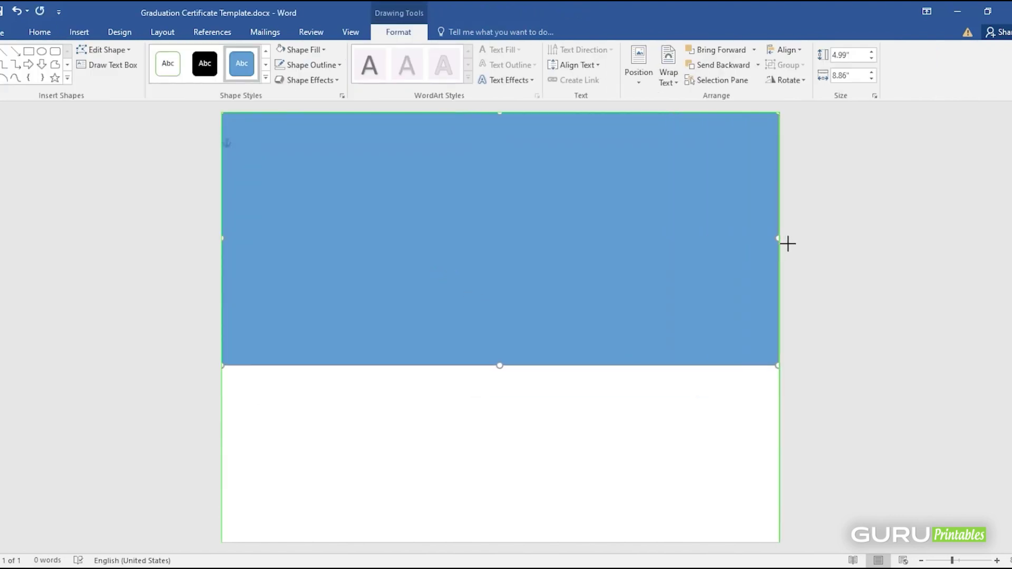
drag(500, 365, 495, 542)
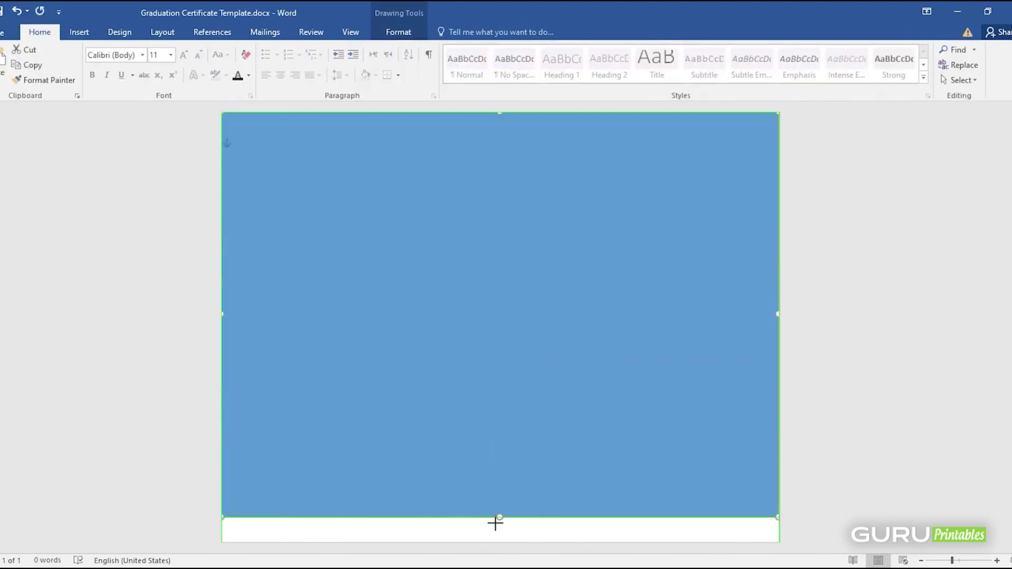
Remove the rectangle's outline and align its edges with the page
right_click(734, 309)
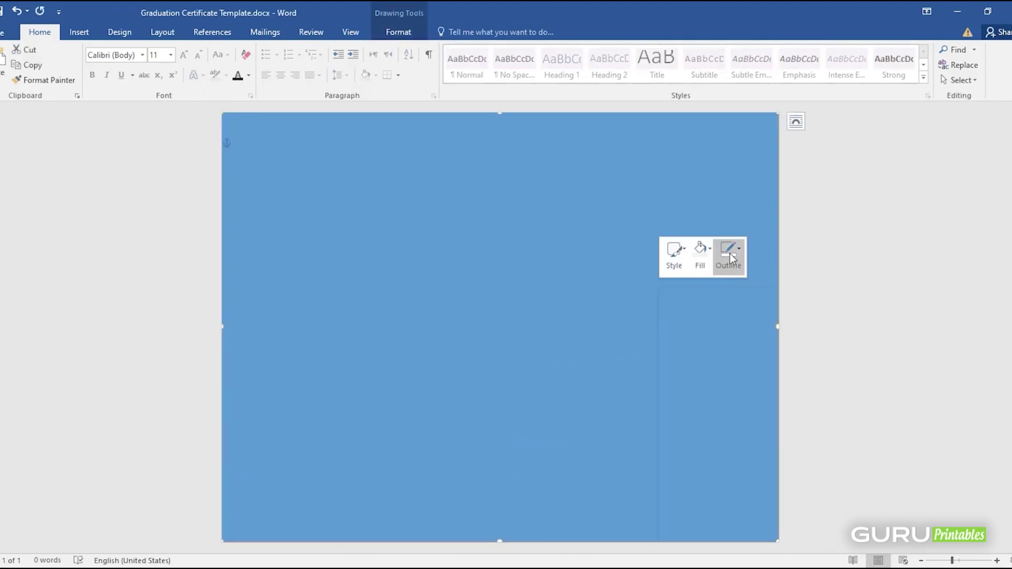
click(728, 255)
click(740, 410)
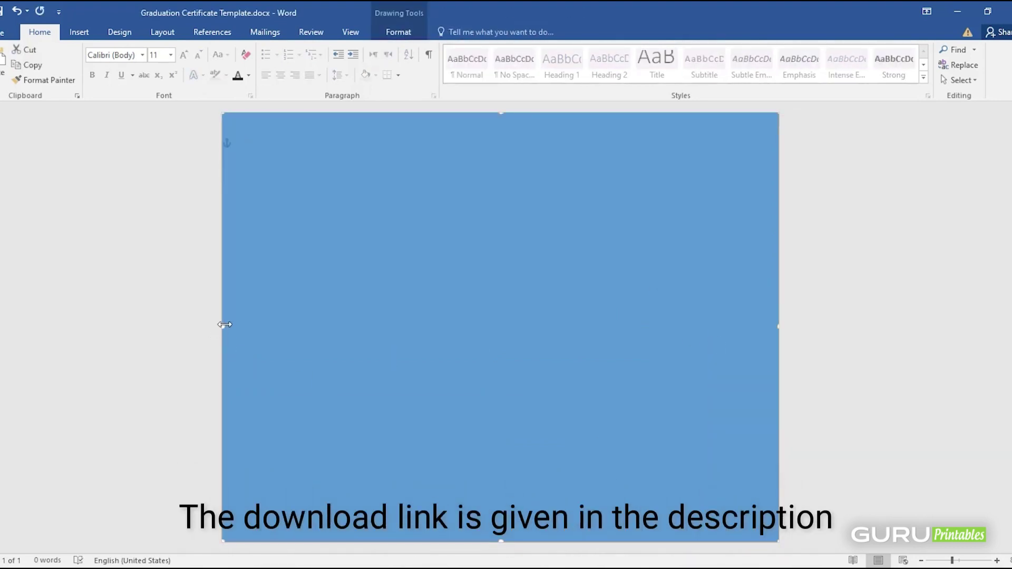
drag(225, 324, 221, 328)
drag(497, 543, 500, 545)
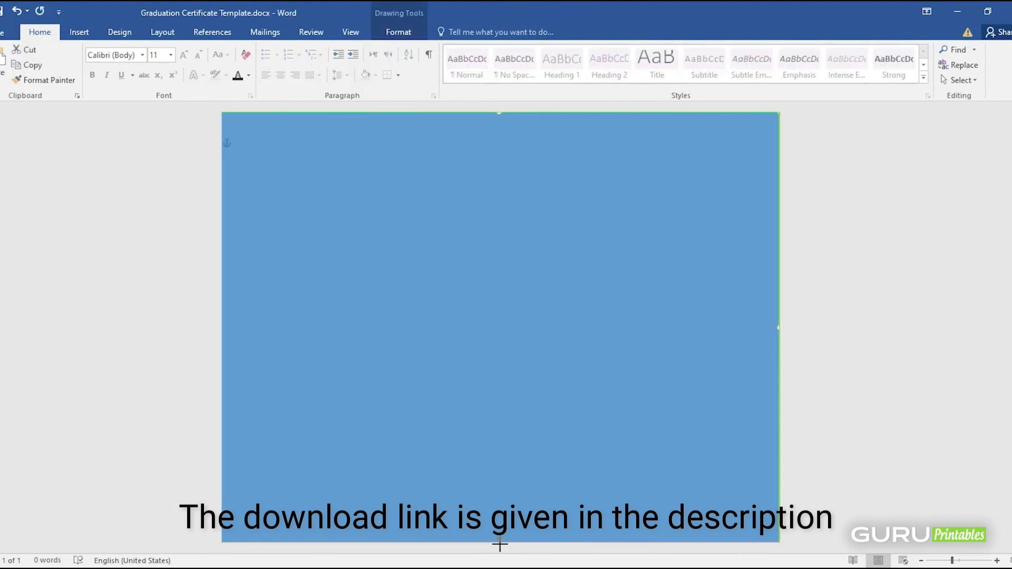
Fill the rectangle with the Abstract-Shape-4a.png swoosh picture
right_click(647, 321)
click(690, 347)
click(703, 294)
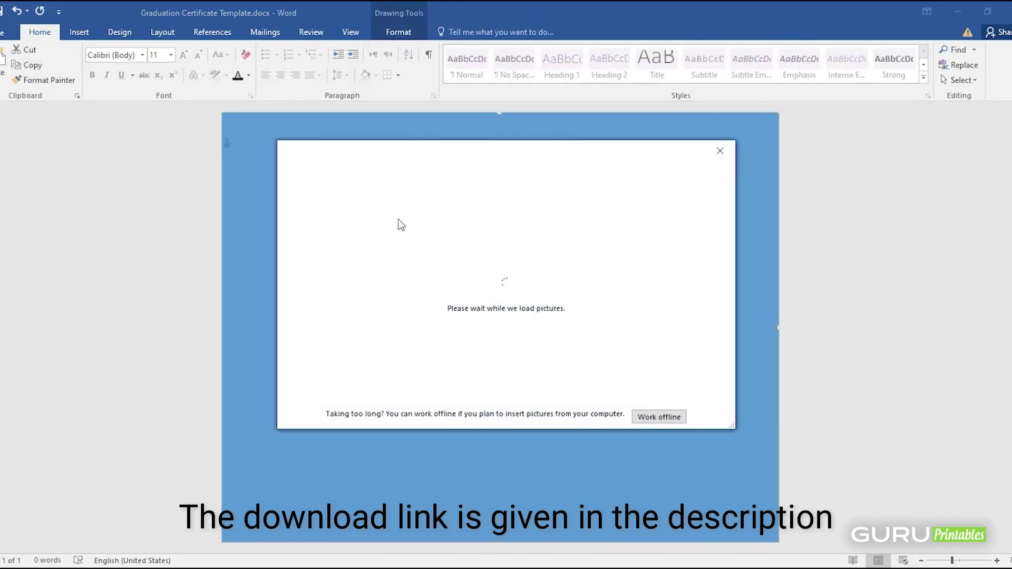
click(419, 229)
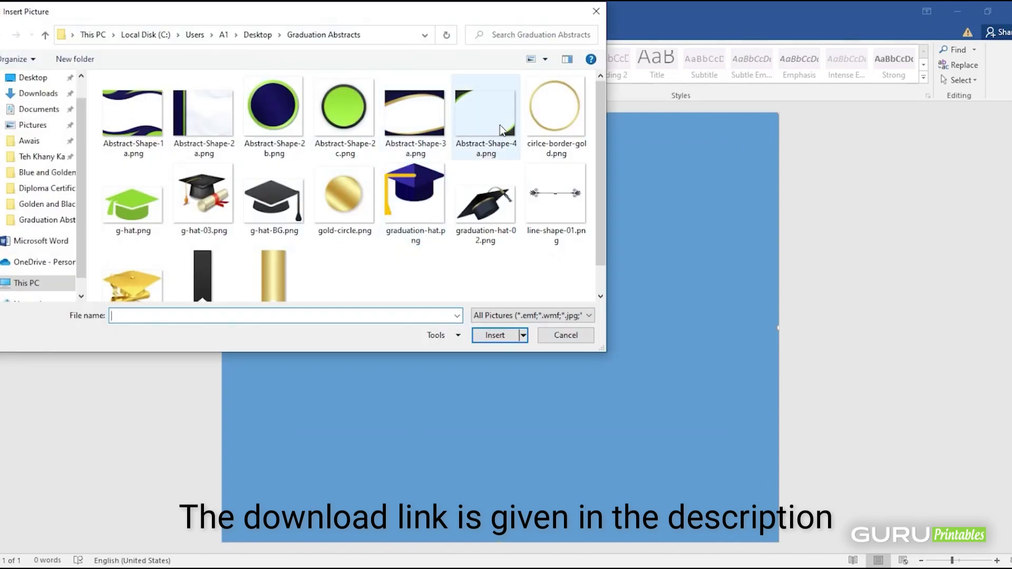
double_click(498, 127)
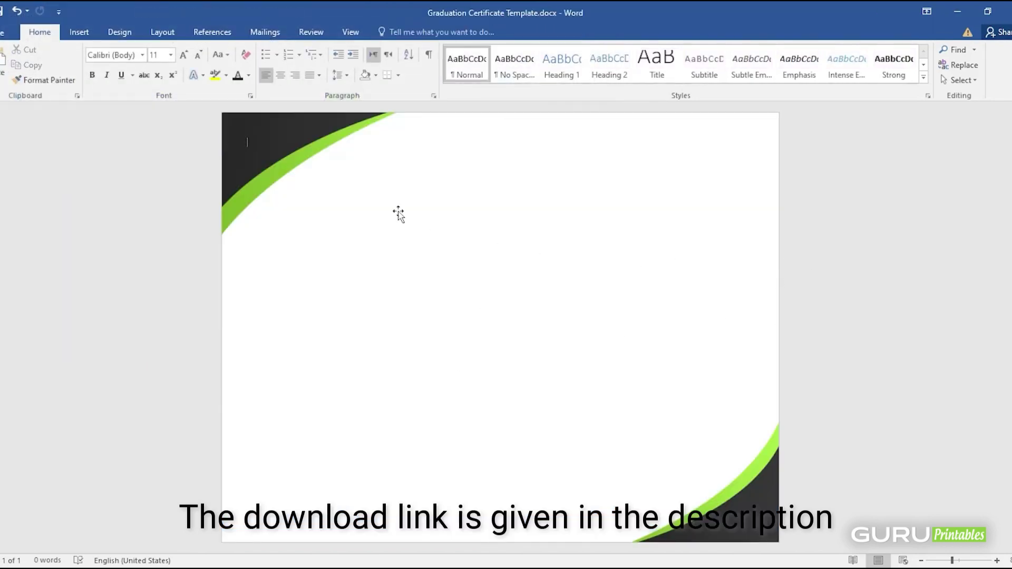
Draw a rectangle in the upper middle and fill it with the black ribbon image
click(79, 32)
click(179, 68)
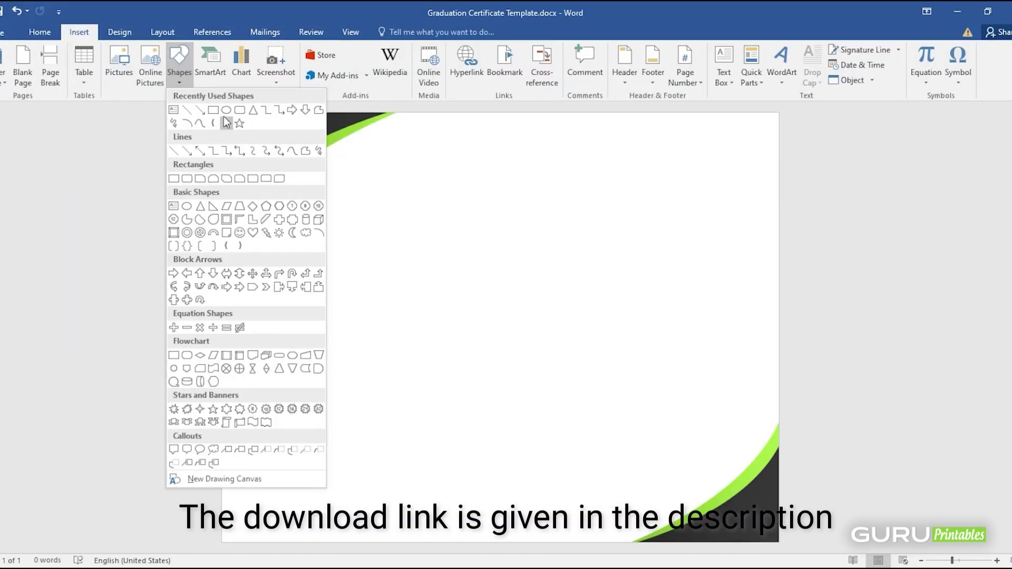
click(140, 171)
drag(393, 214, 509, 325)
right_click(463, 237)
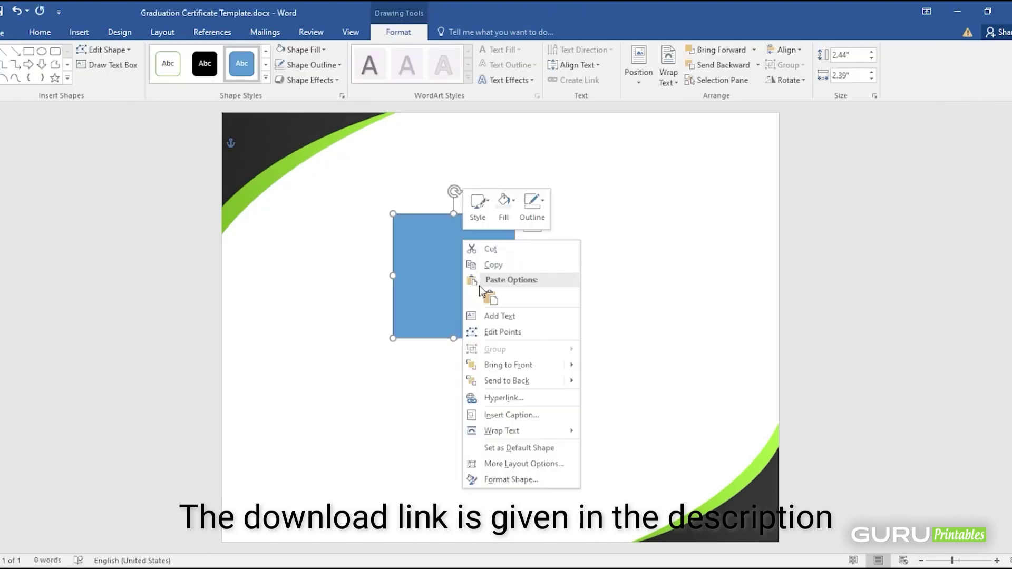
click(503, 206)
click(527, 395)
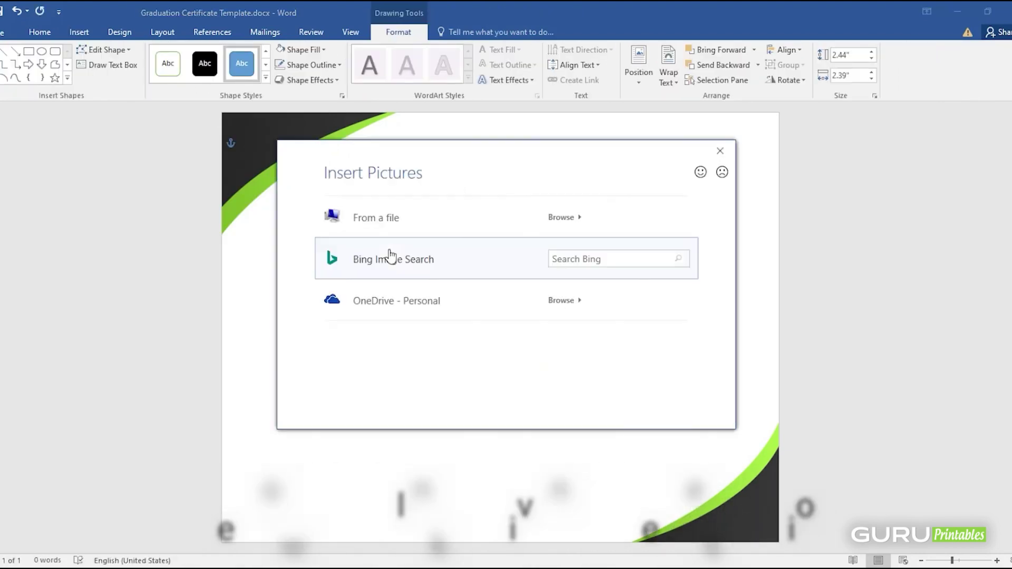
click(390, 222)
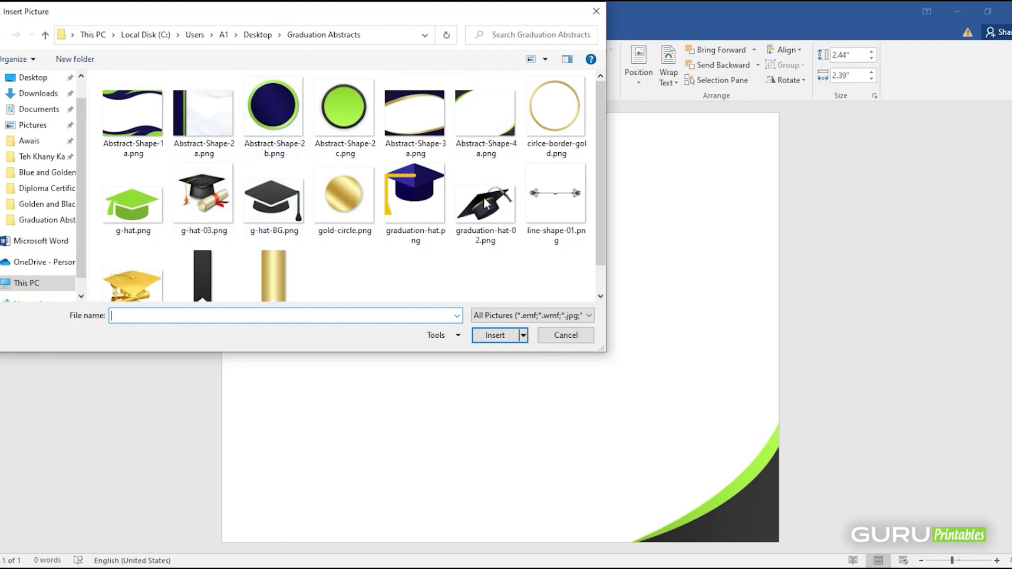
double_click(221, 276)
Give the ribbon No Outline and resize it tall and narrow at the top right
right_click(483, 270)
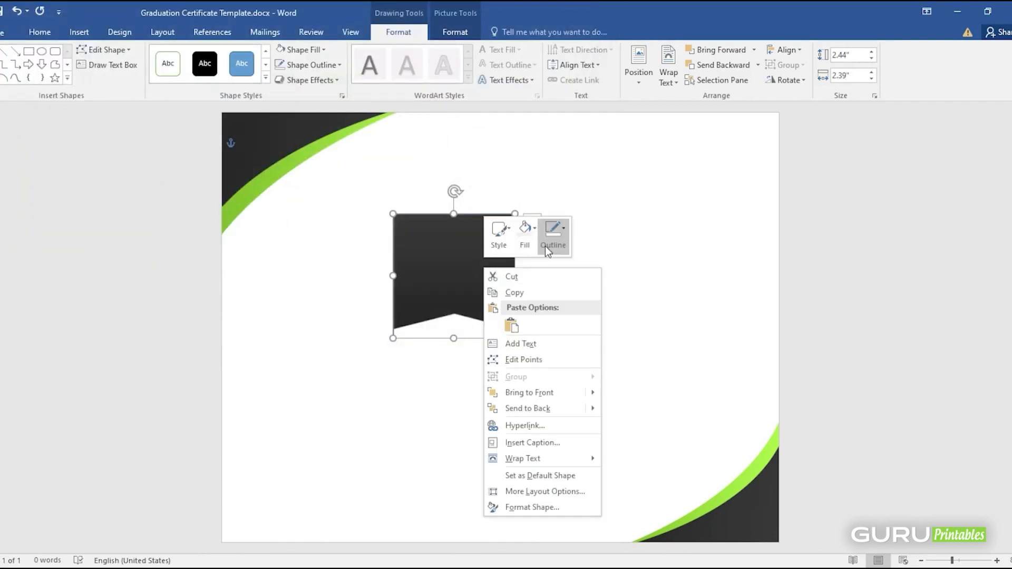
click(546, 240)
click(566, 390)
drag(455, 338, 455, 463)
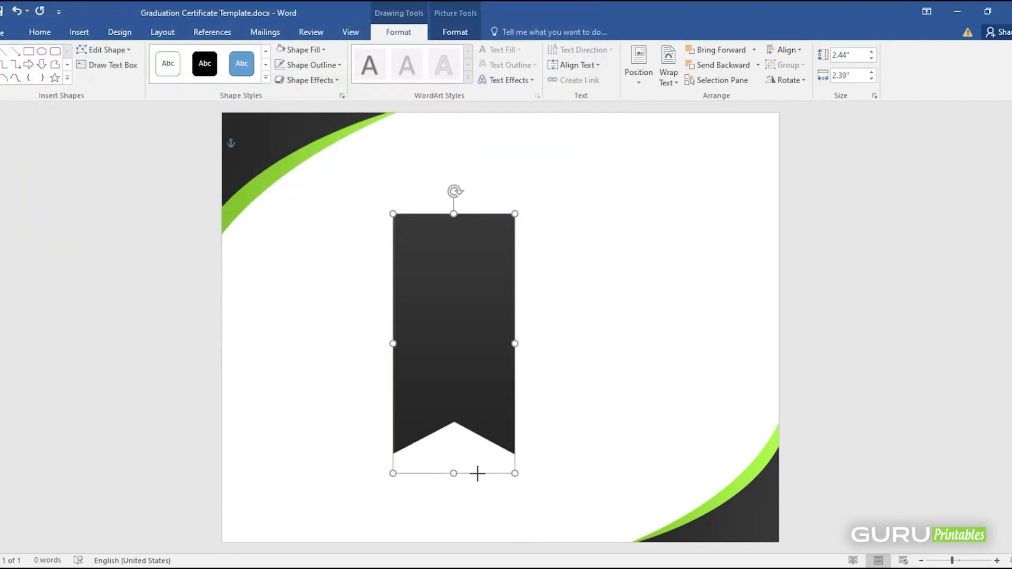
mouse_move(516, 339)
mouse_down()
mouse_move(462, 338)
mouse_move(732, 233)
mouse_move(737, 219)
mouse_up()
Shorten and reposition the top-right ribbon to about 3.73" by 1.03"
click(747, 236)
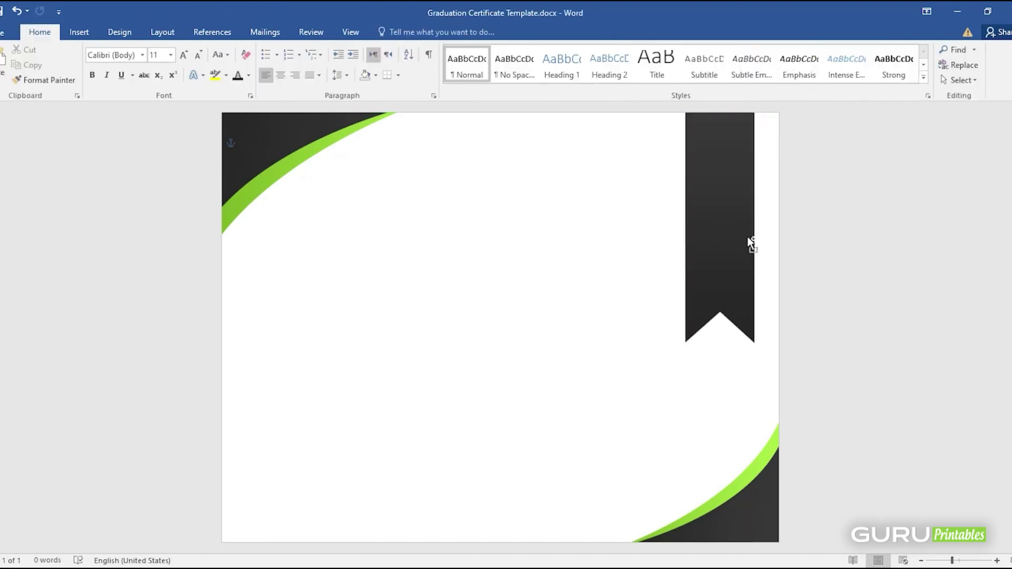
drag(707, 255, 621, 317)
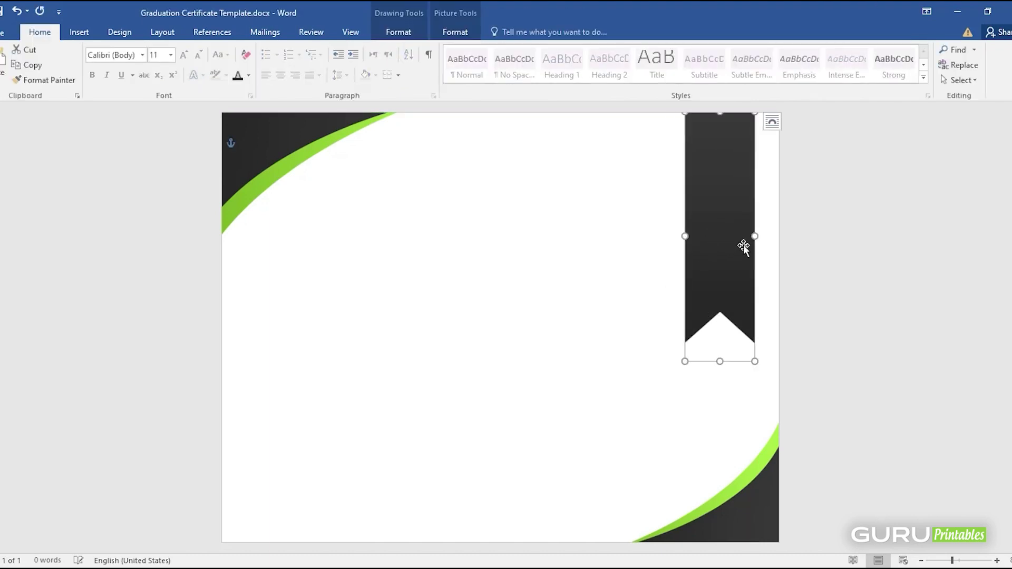
drag(705, 244, 727, 244)
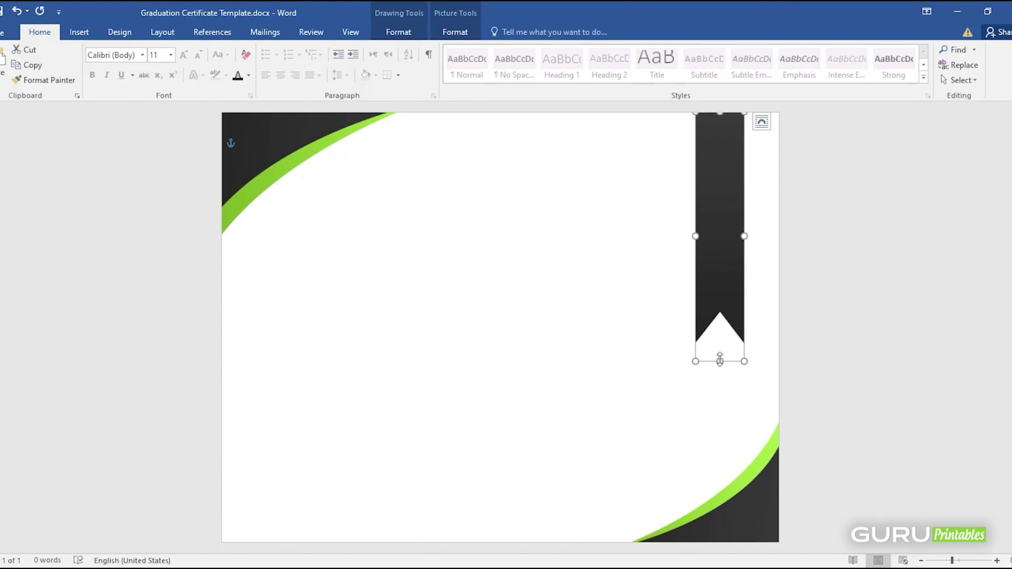
drag(720, 360, 722, 300)
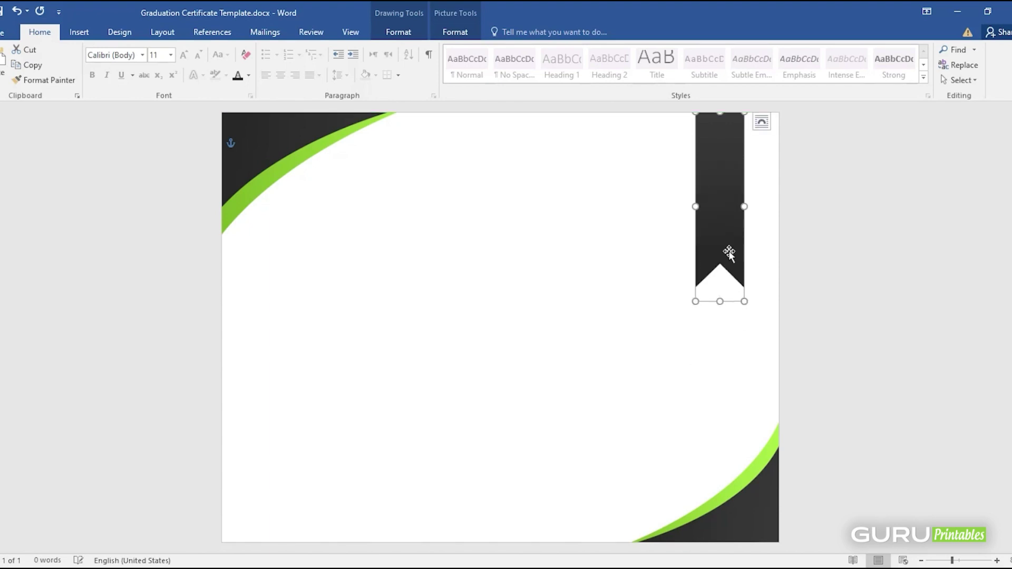
drag(742, 209, 743, 218)
Undo an accidental background move, then copy the ribbon to the page's upper middle
click(525, 289)
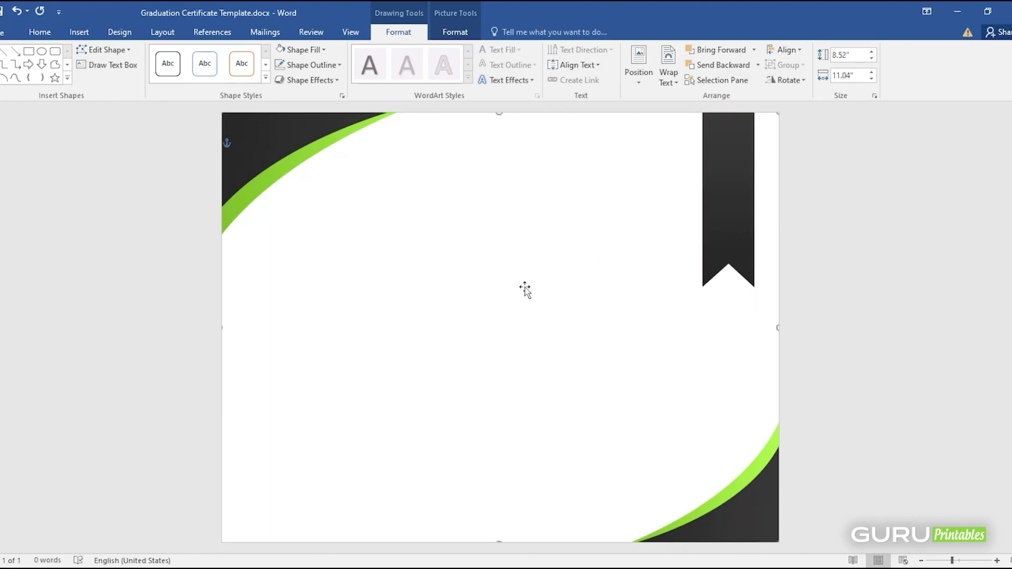
shift+click(733, 236)
drag(574, 289, 661, 293)
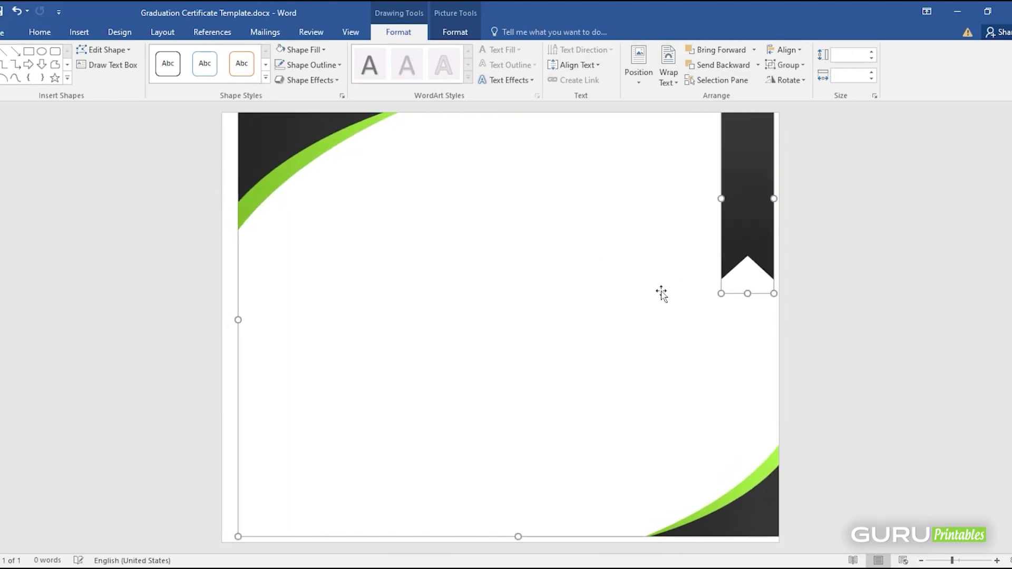
key(ctrl+z)
click(737, 208)
drag(737, 208, 489, 228)
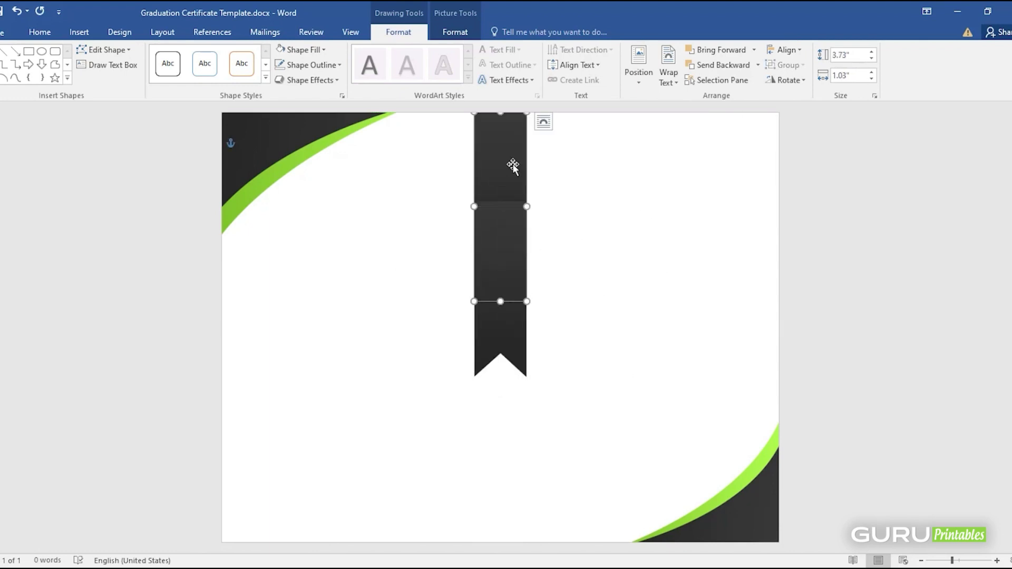
drag(513, 166, 728, 172)
Fill the centre ribbon copy with the Abstract-Shape-2c.png green circle picture
click(500, 264)
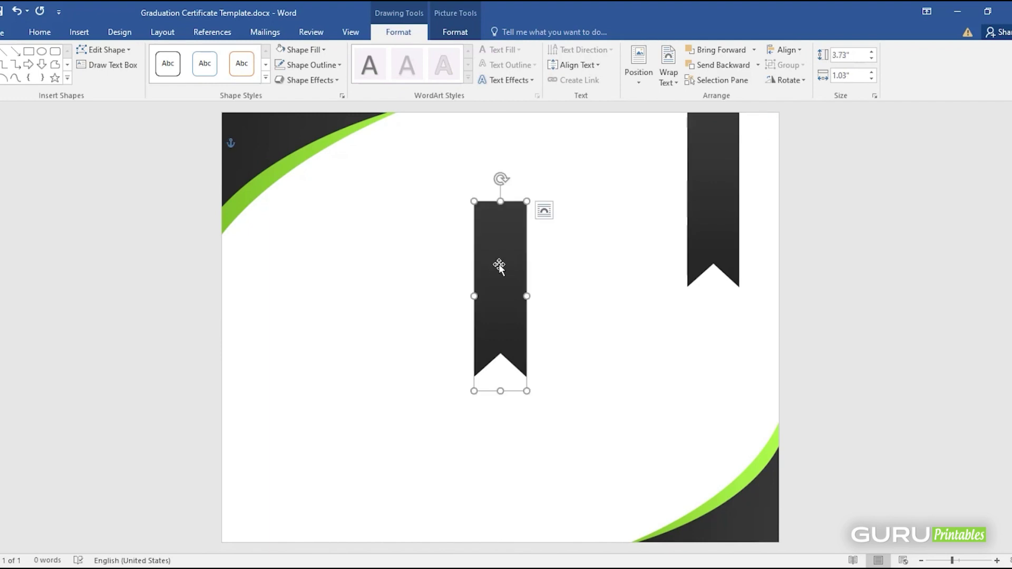
right_click(500, 264)
click(544, 225)
click(553, 418)
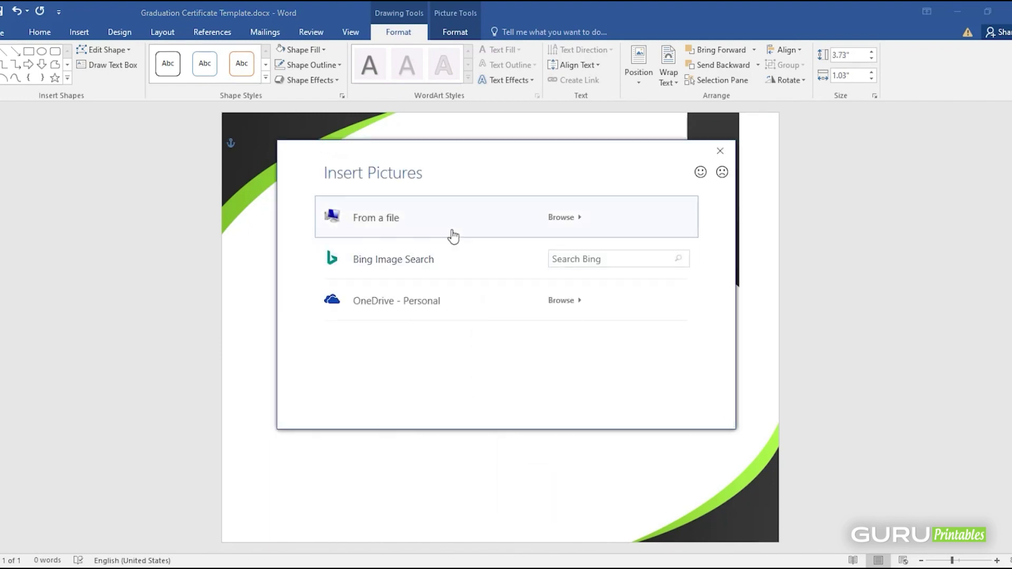
click(452, 235)
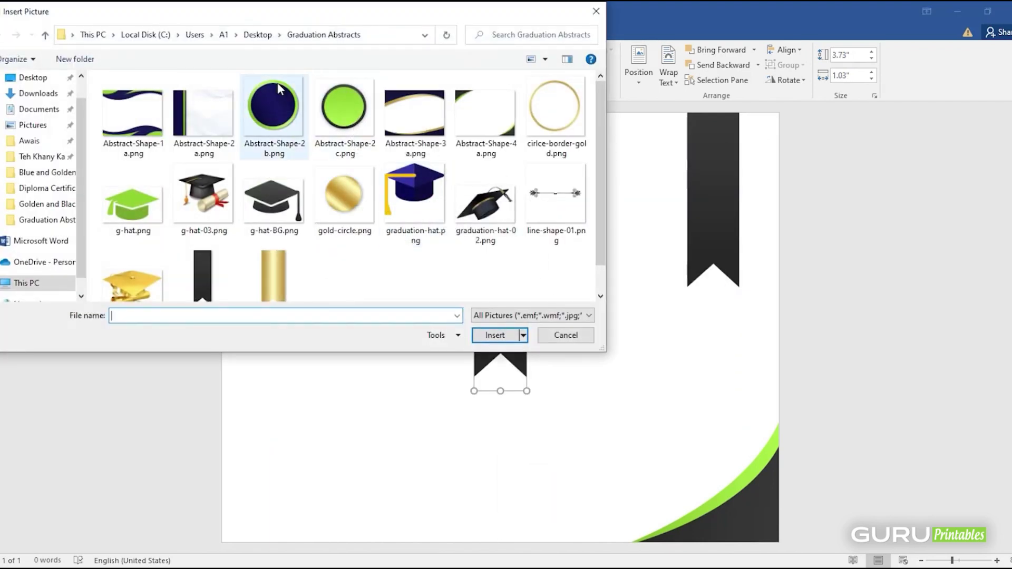
double_click(349, 111)
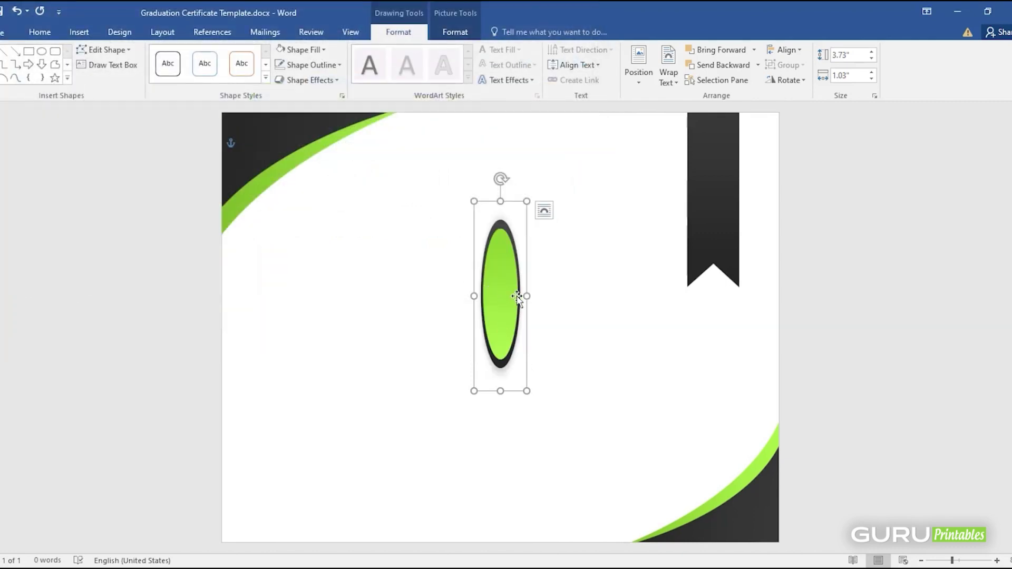
Reshape the green picture into a circle, shrink it and place it on the black ribbon
drag(526, 296, 666, 313)
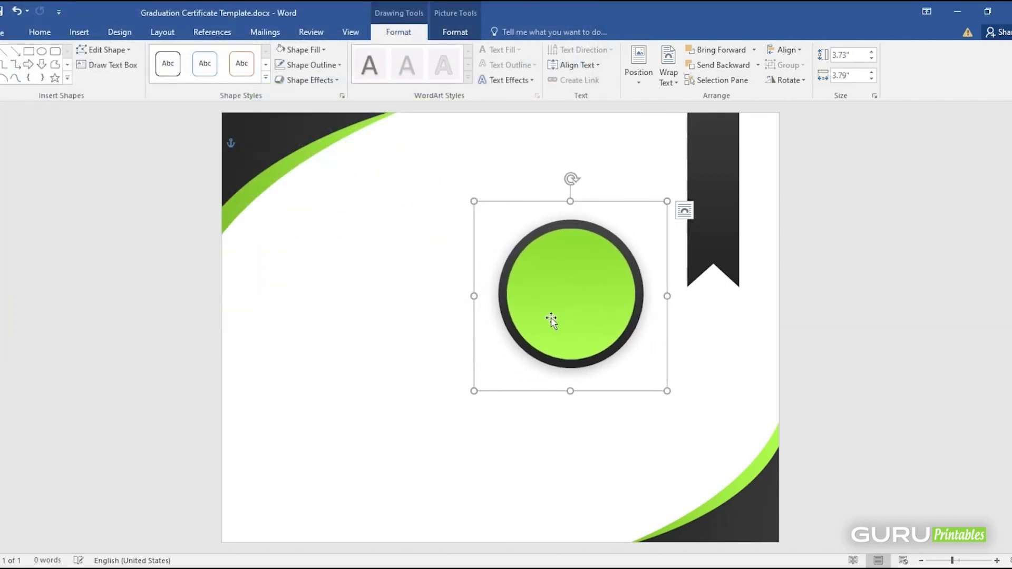
mouse_move(647, 388)
mouse_down()
mouse_move(546, 376)
mouse_move(529, 345)
mouse_up()
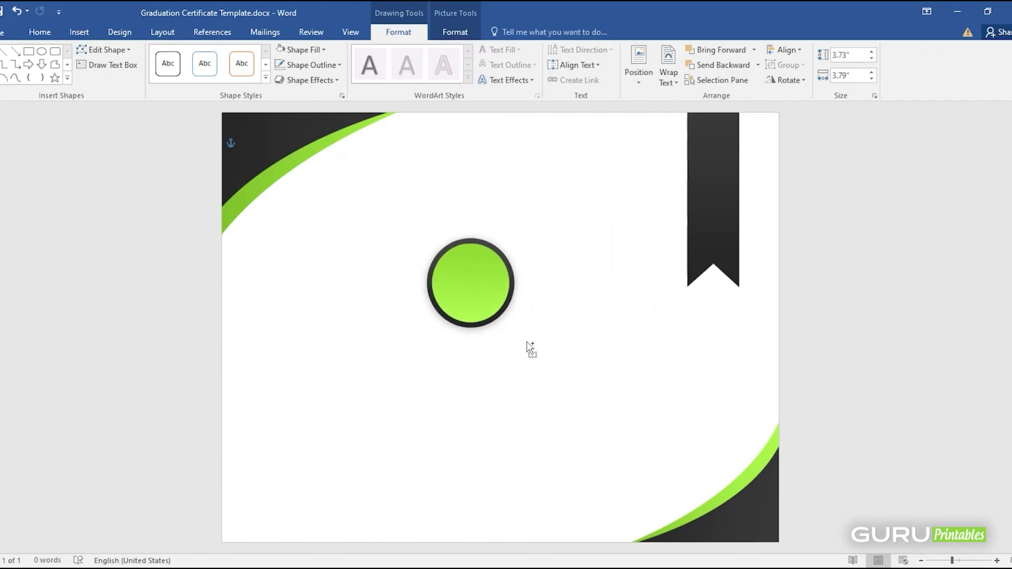
mouse_move(480, 289)
mouse_down()
mouse_move(730, 219)
mouse_move(713, 222)
mouse_up()
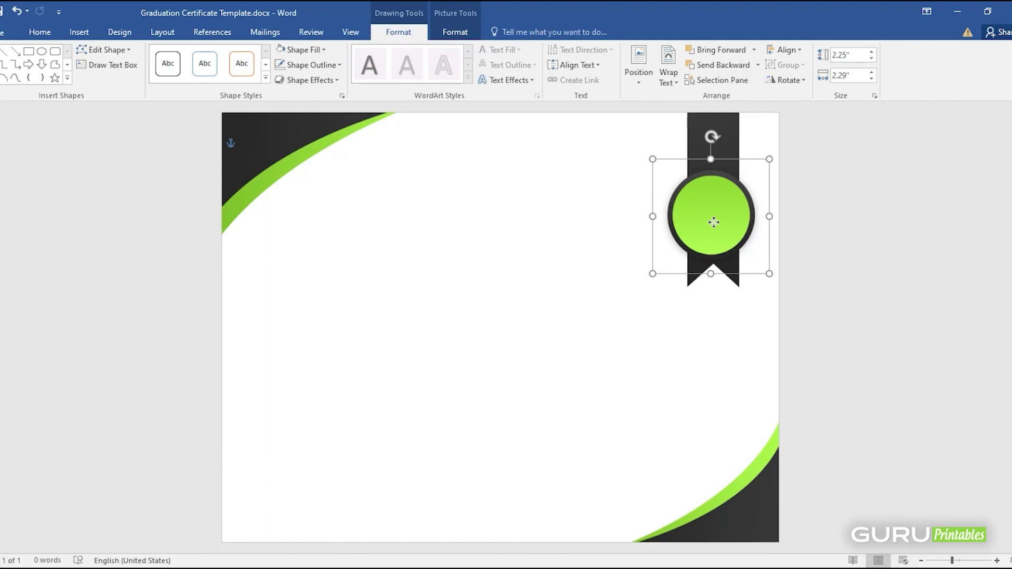
click(616, 330)
Shift the seal and ribbon slightly left and fine-tune the seal to 2.25" by 2.29"
click(702, 207)
shift+click(722, 130)
drag(722, 129, 707, 133)
click(587, 310)
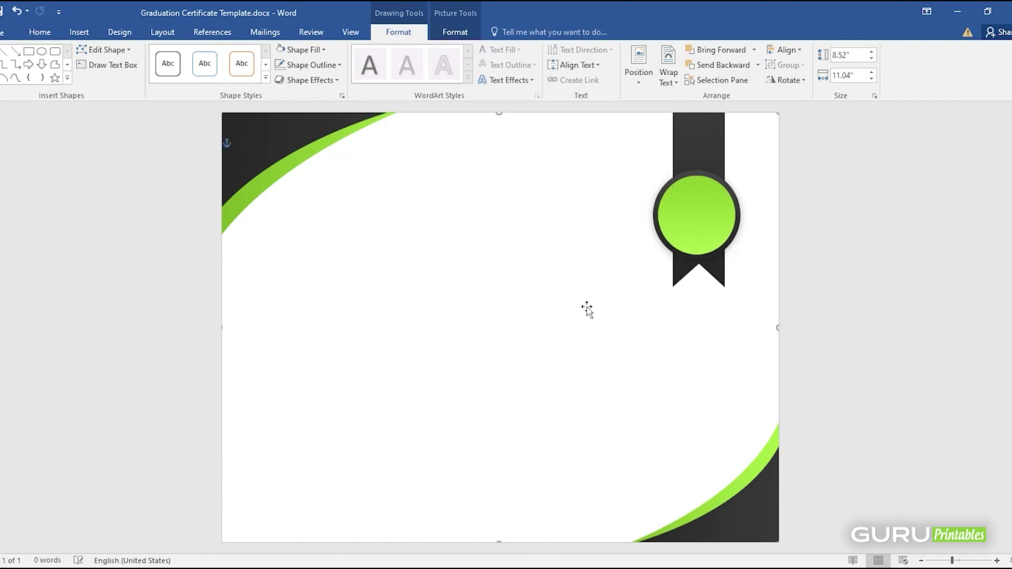
click(697, 248)
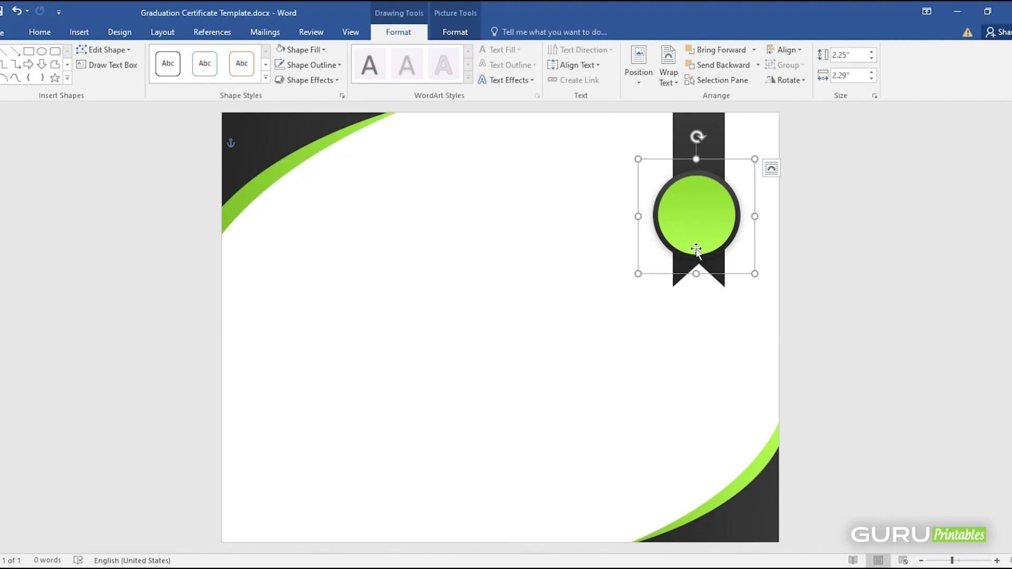
drag(697, 159, 701, 163)
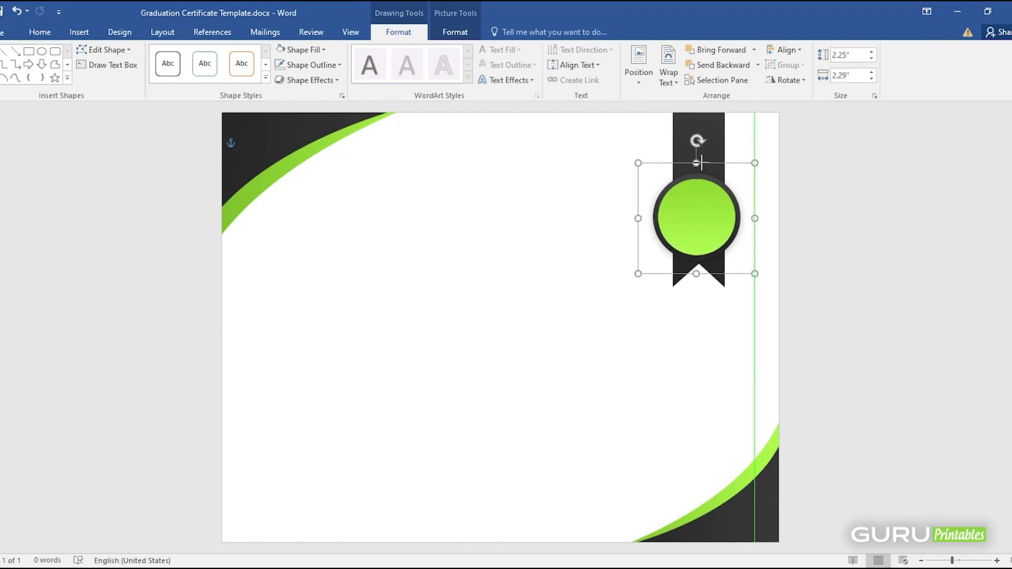
click(571, 293)
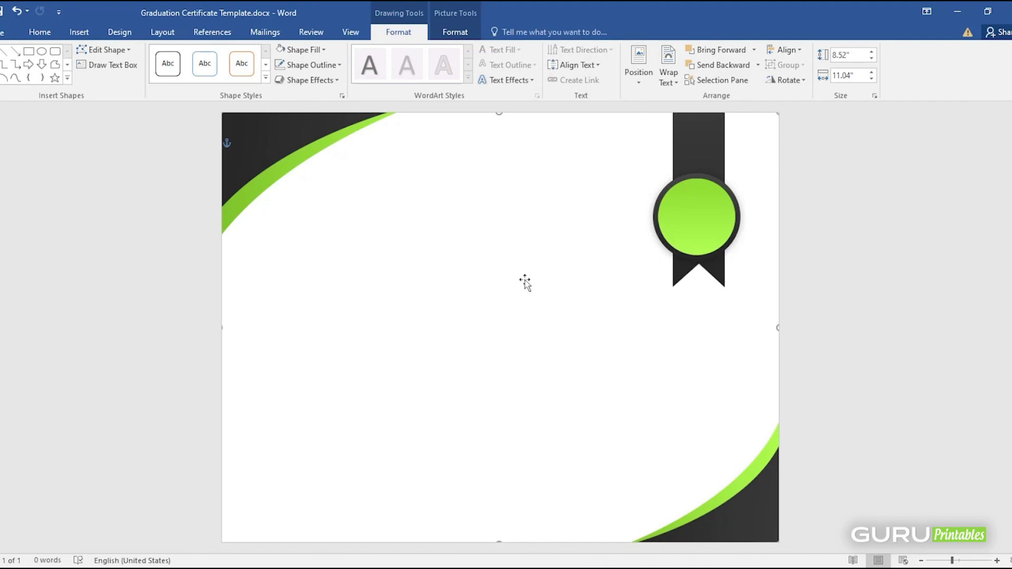
key(ctrl+p)
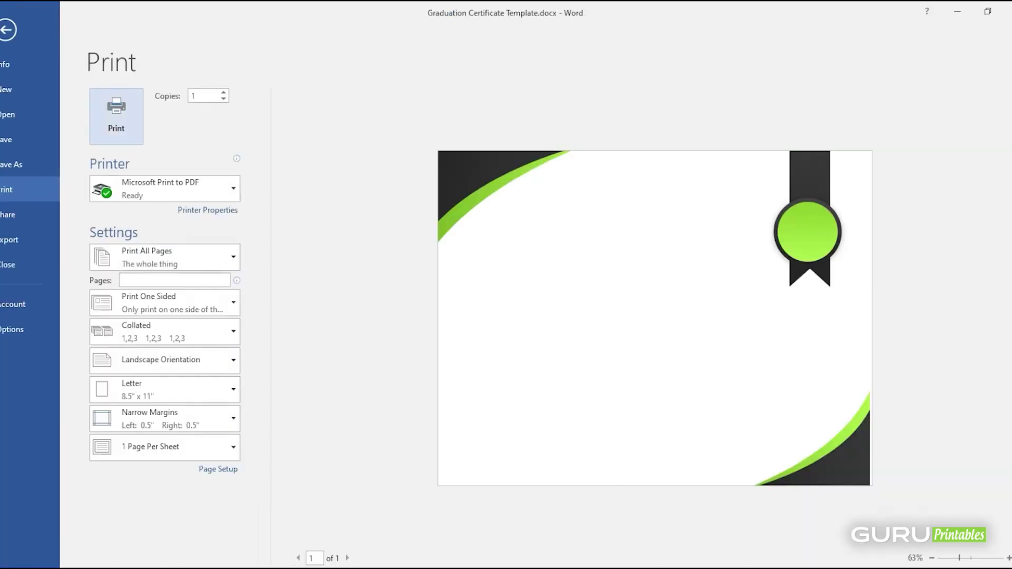
click(1008, 557)
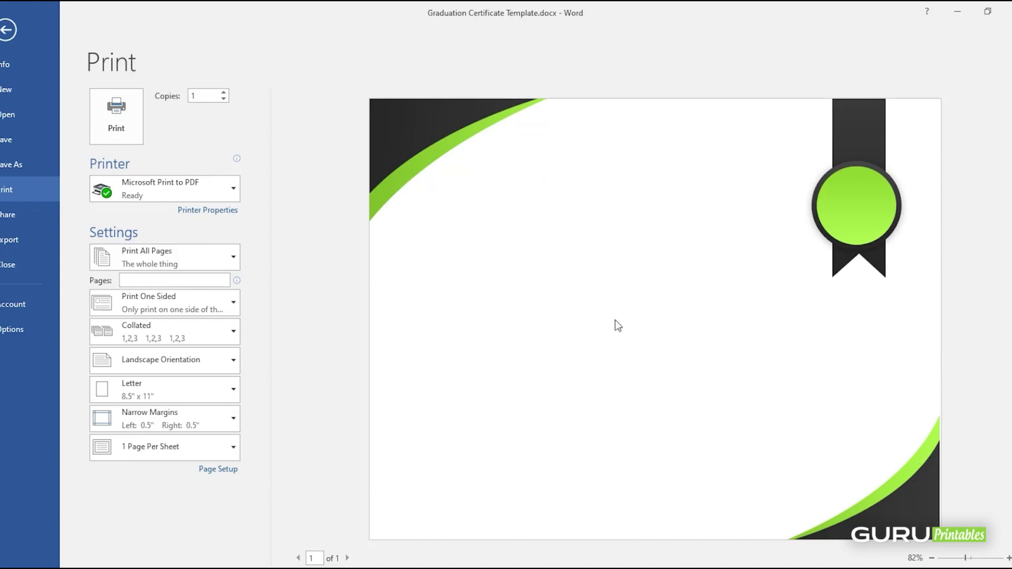
key(Escape)
drag(779, 329, 784, 327)
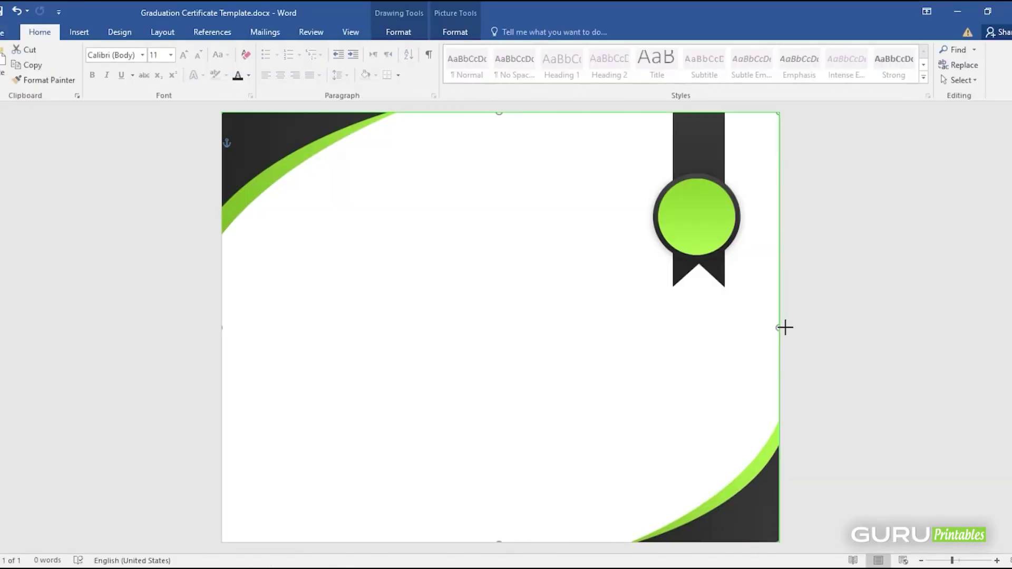
key(ctrl+s)
key(ctrl+p)
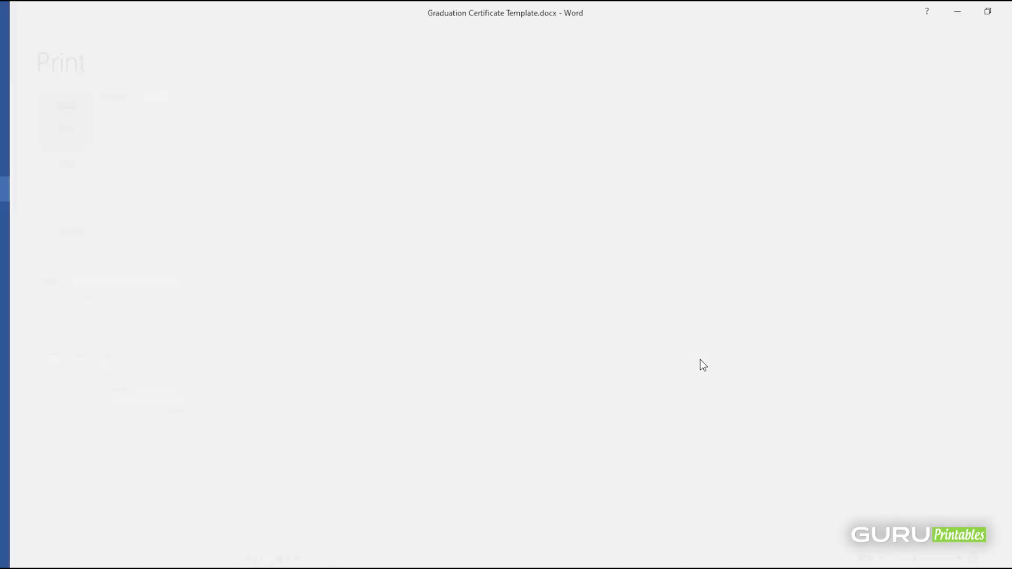
key(Escape)
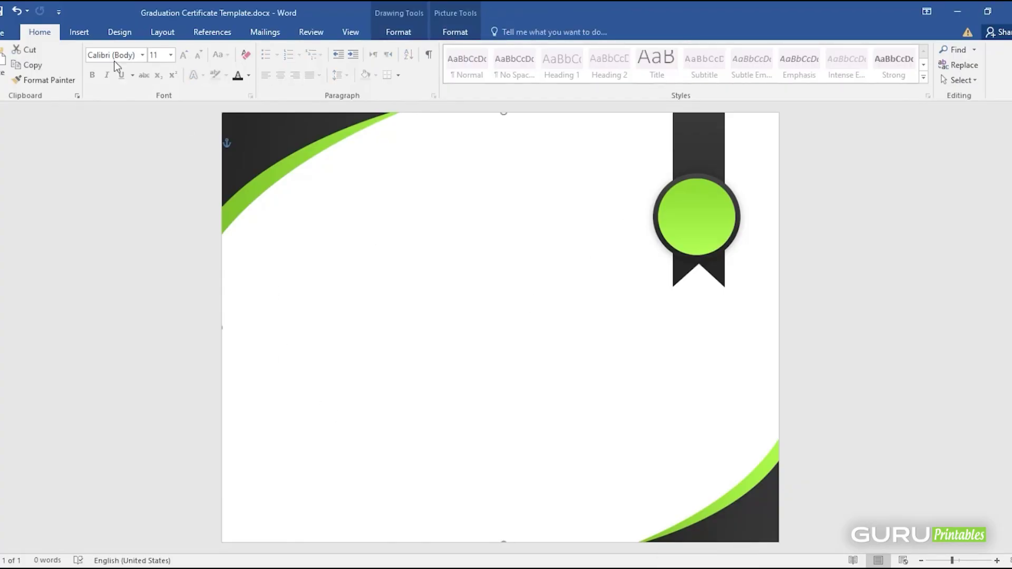
click(79, 32)
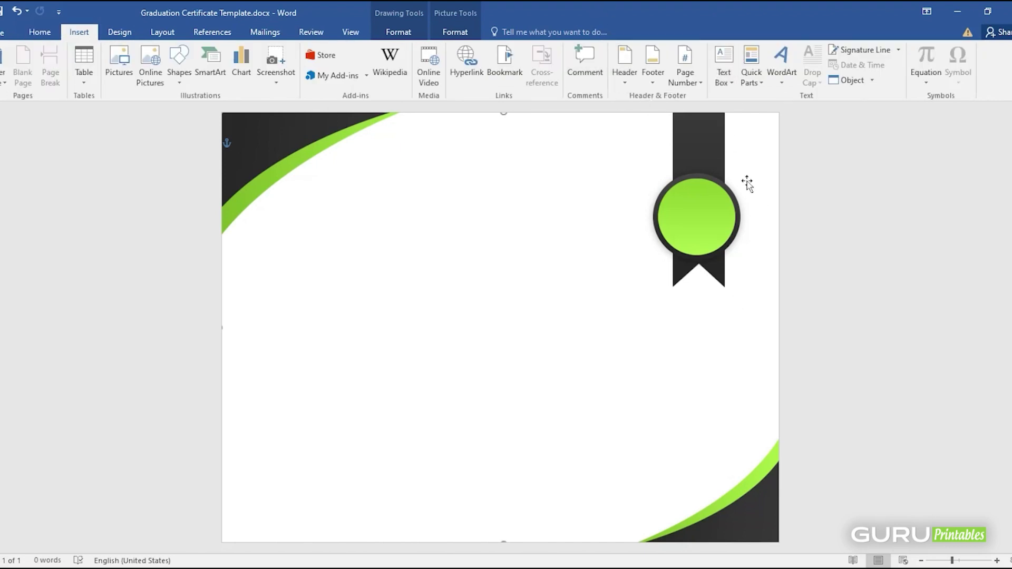
Draw a text box reading CERTIFICATE and set it in Libre Baskerville
click(724, 66)
click(755, 427)
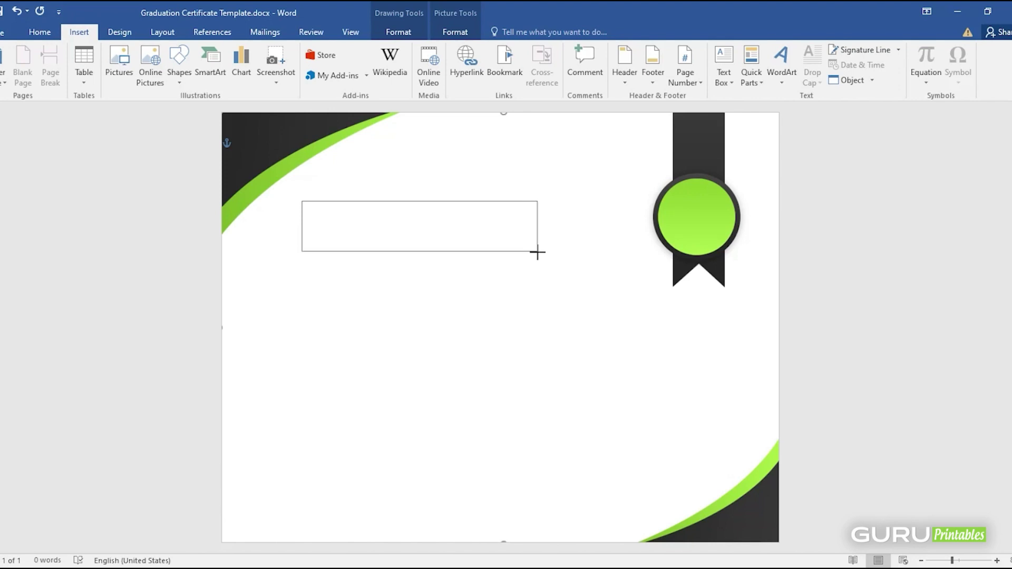
drag(538, 255, 539, 255)
text(CERTIFICAT)
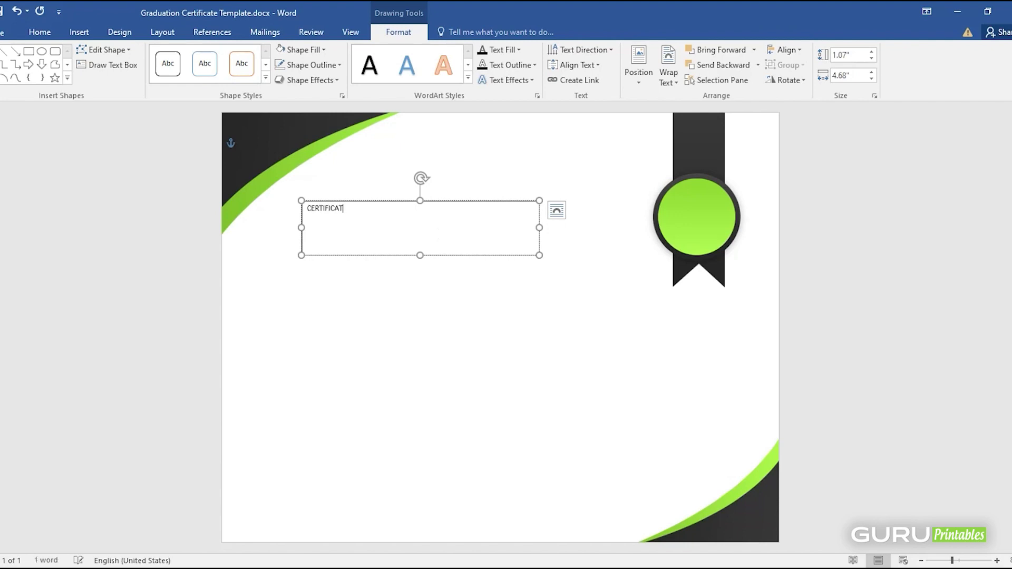
text(E)
key(ctrl+a)
key(ctrl+bracketright)
key(ctrl+bracketright)
key(ctrl+bracketright)
key(ctrl+bracketright)
key(ctrl+bracketright)
key(ctrl+bracketright)
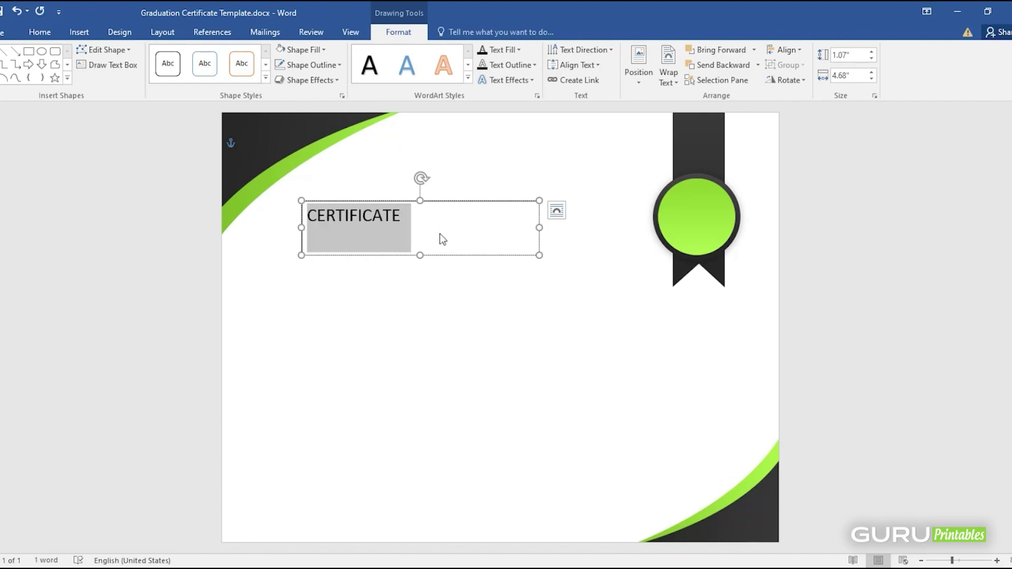
key(ctrl+bracketright)
key(ctrl+bracketright)
key(ctrl+bracketright)
click(38, 31)
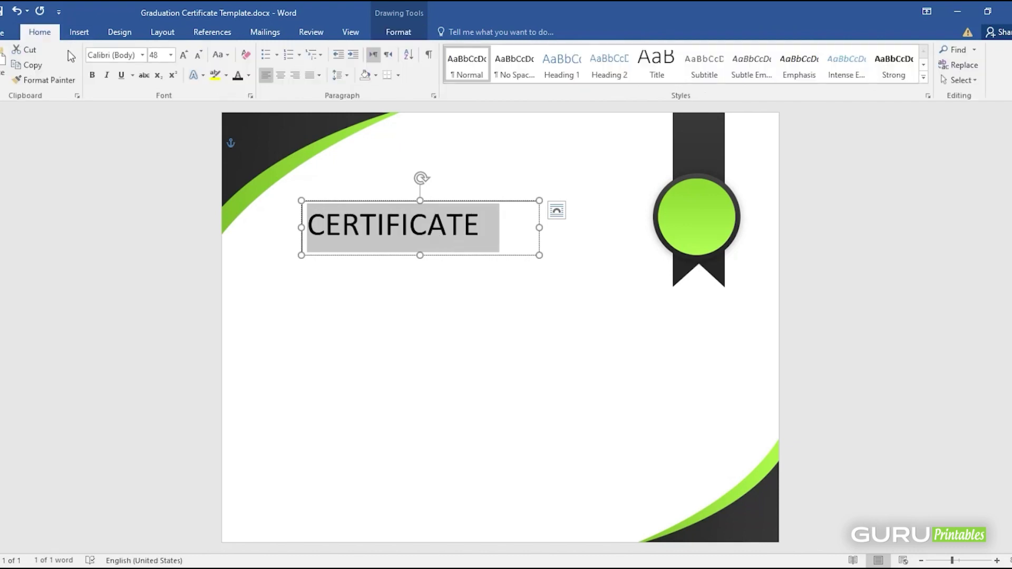
text(Libre Baskervil)
key(Return)
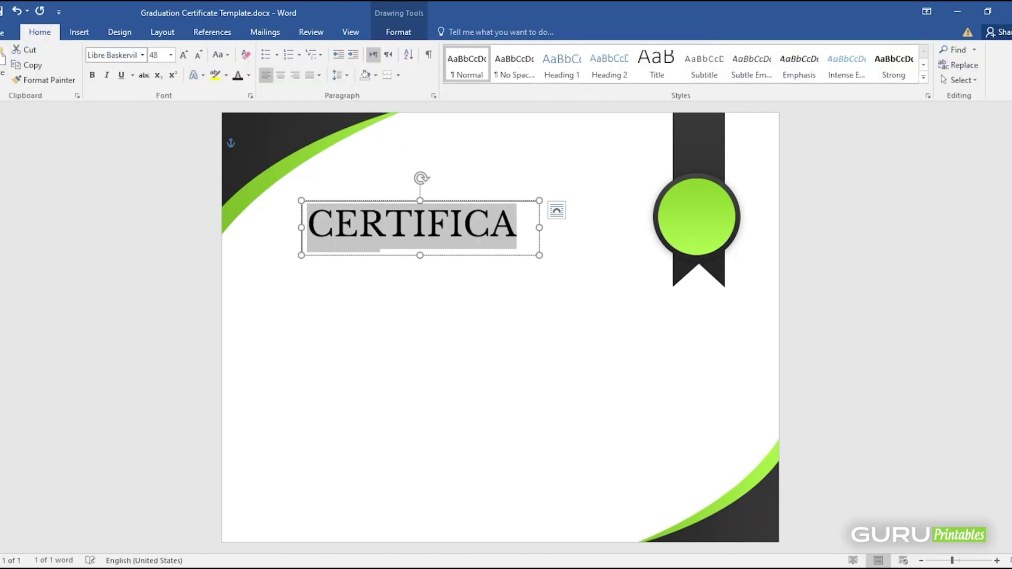
Make the CERTIFICATE heading bold 36 pt and fit the box to the word
drag(546, 228, 570, 234)
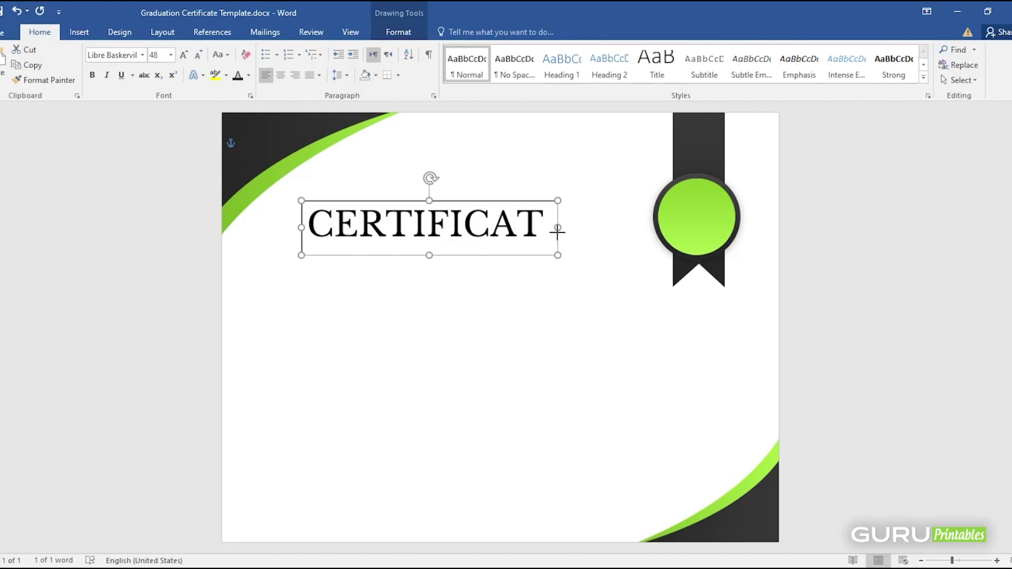
key(ctrl+a)
key(ctrl+shift+comma)
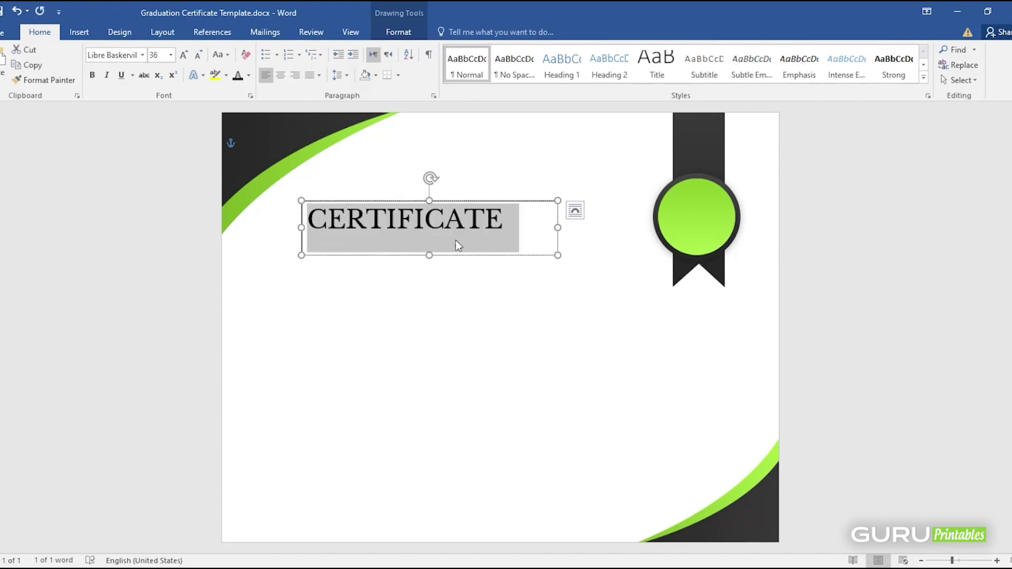
key(ctrl+b)
drag(429, 255, 429, 240)
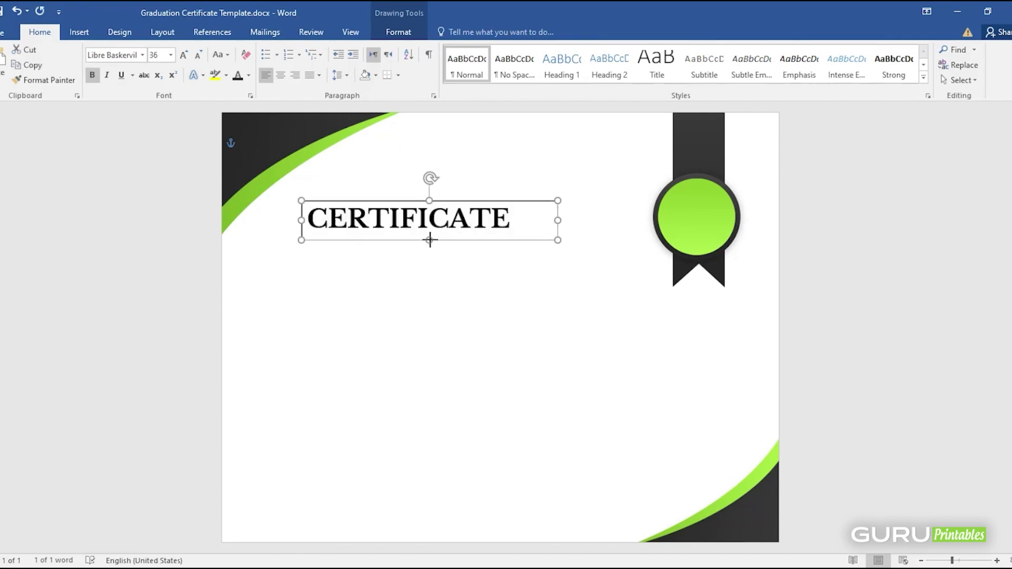
drag(557, 221, 530, 218)
Review the box's outline and fill options, then move the heading to the upper left
right_click(474, 203)
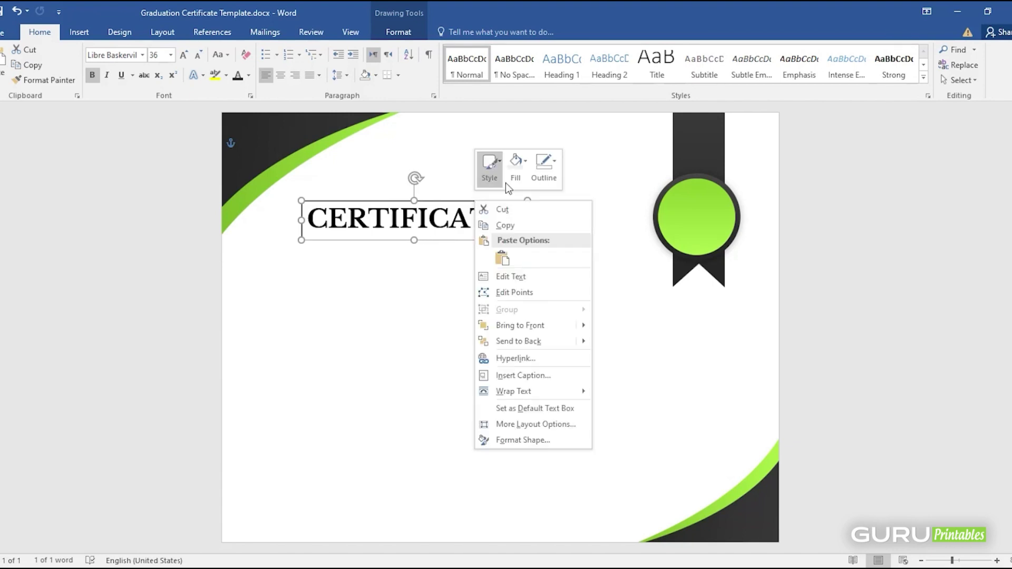
click(544, 163)
click(567, 323)
click(515, 163)
click(532, 322)
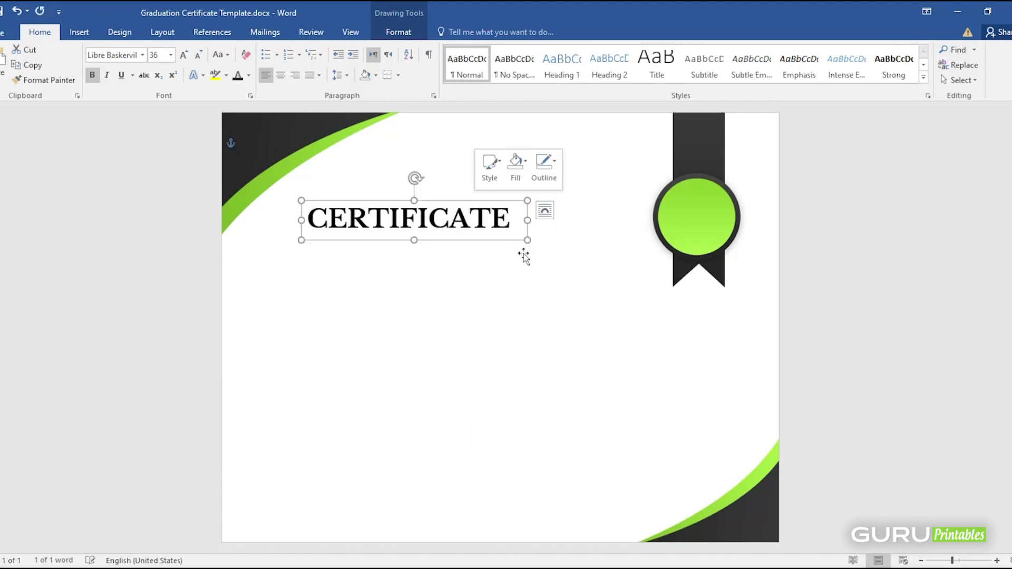
click(471, 219)
drag(476, 203, 468, 179)
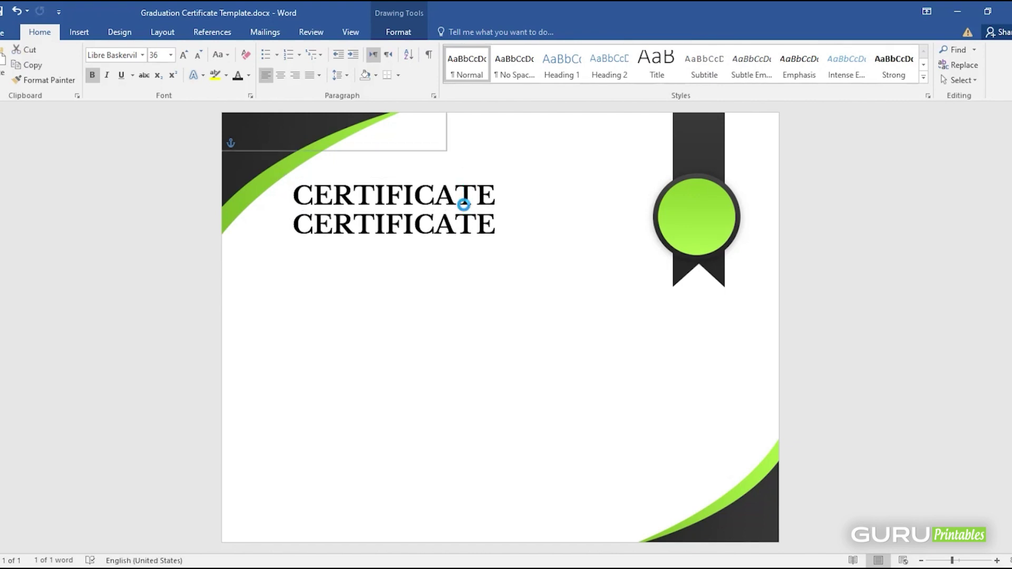
Duplicate the heading below and retype it as smaller OF GRADUATION text
drag(468, 179, 463, 212)
click(463, 244)
click(463, 243)
key(ctrl+a)
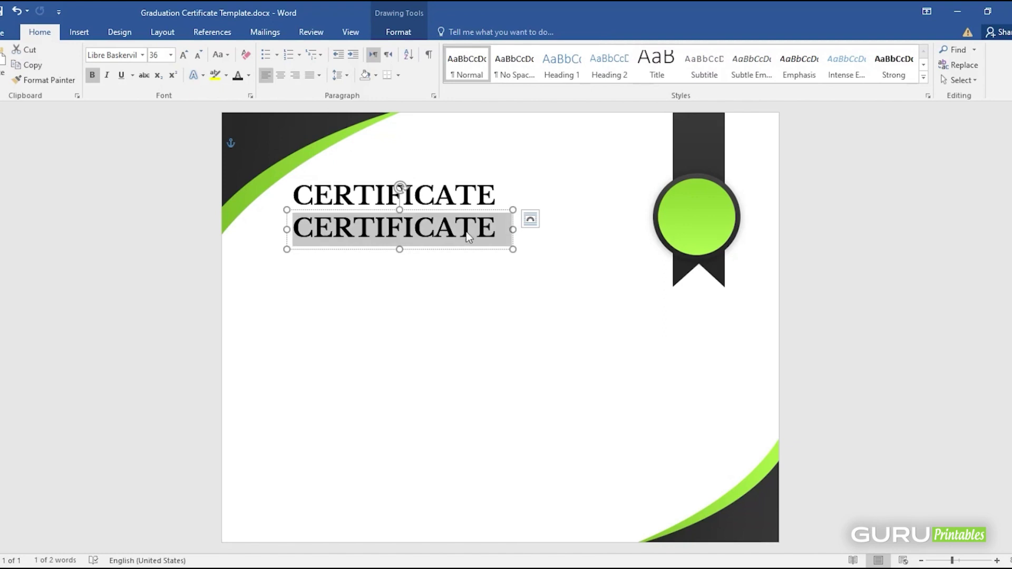
key(ctrl+shift+comma)
key(ctrl+shift+comma)
key(ctrl+shift+comma)
key(ctrl+shift+comma)
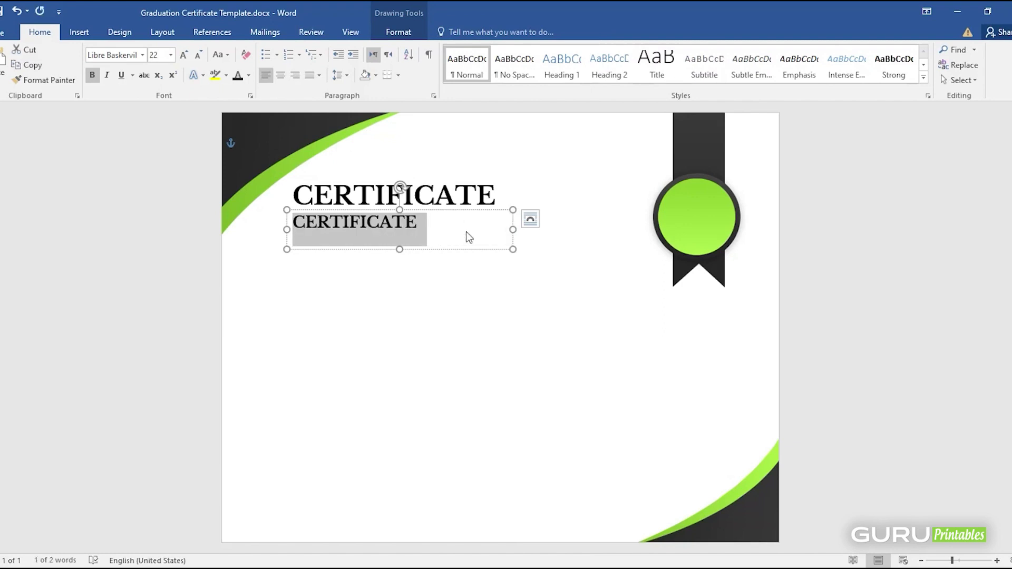
text(OF GR)
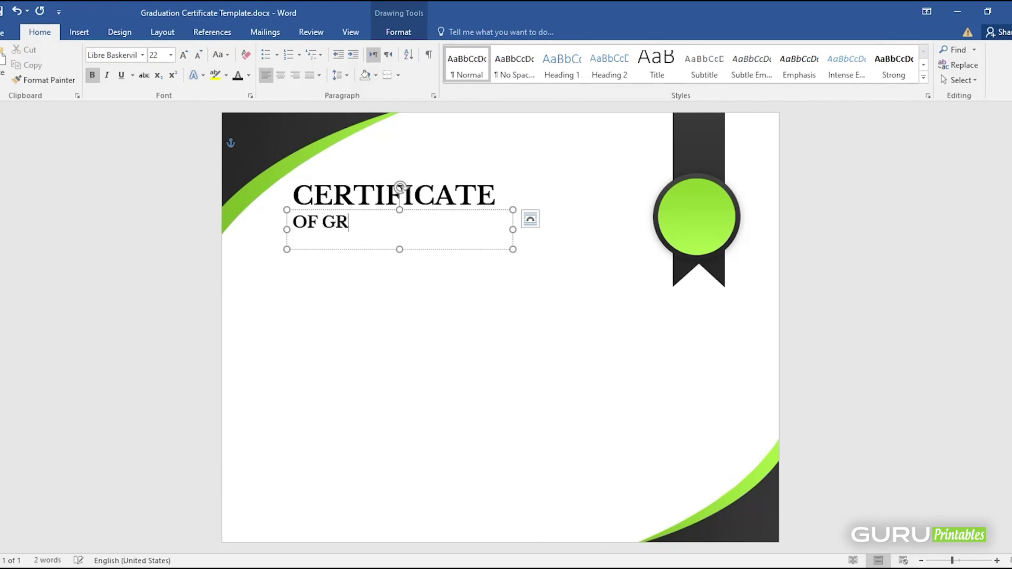
text(ADUATION)
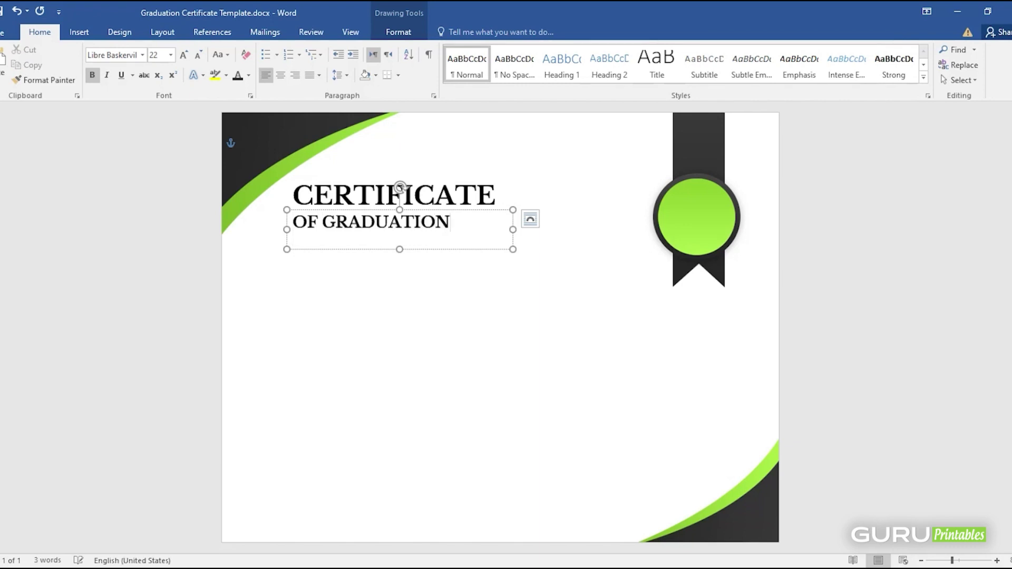
Set OF GRADUATION in the Heebo font and shorten its box slightly
triple_click(466, 232)
click(123, 55)
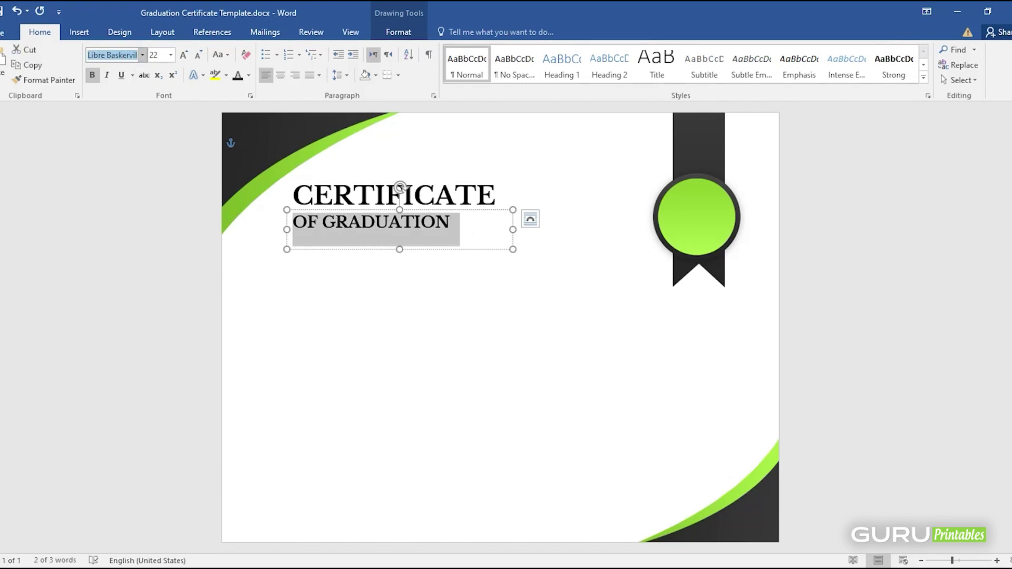
text(Heebo)
key(Return)
key(ctrl+b)
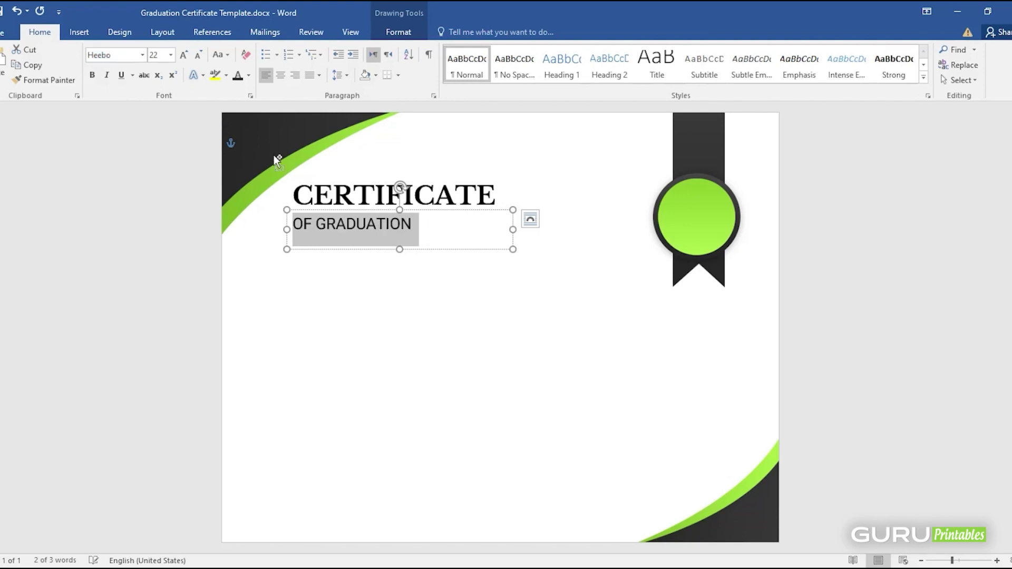
drag(400, 249, 406, 238)
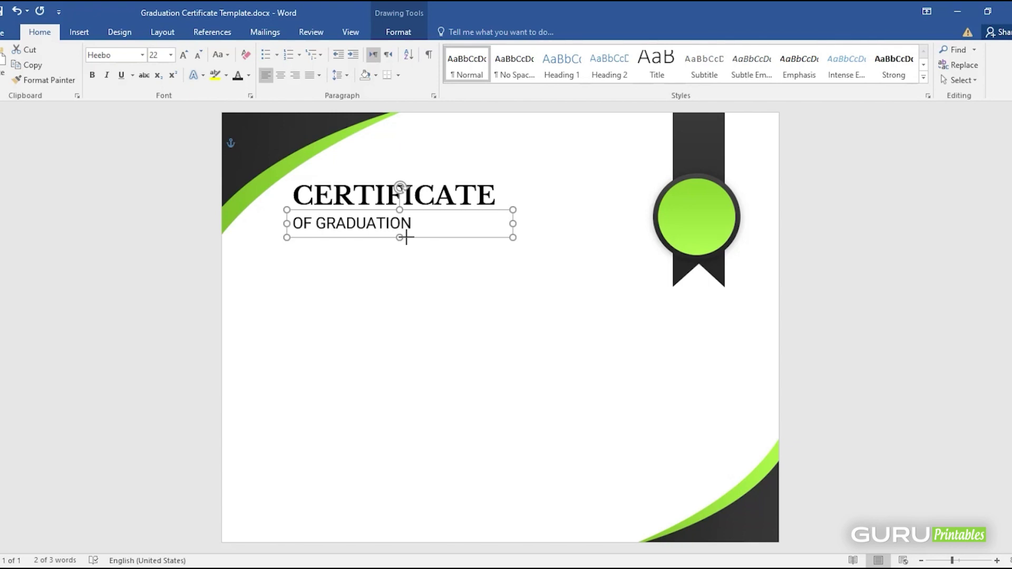
Make OF GRADUATION bold and colour it green
triple_click(433, 230)
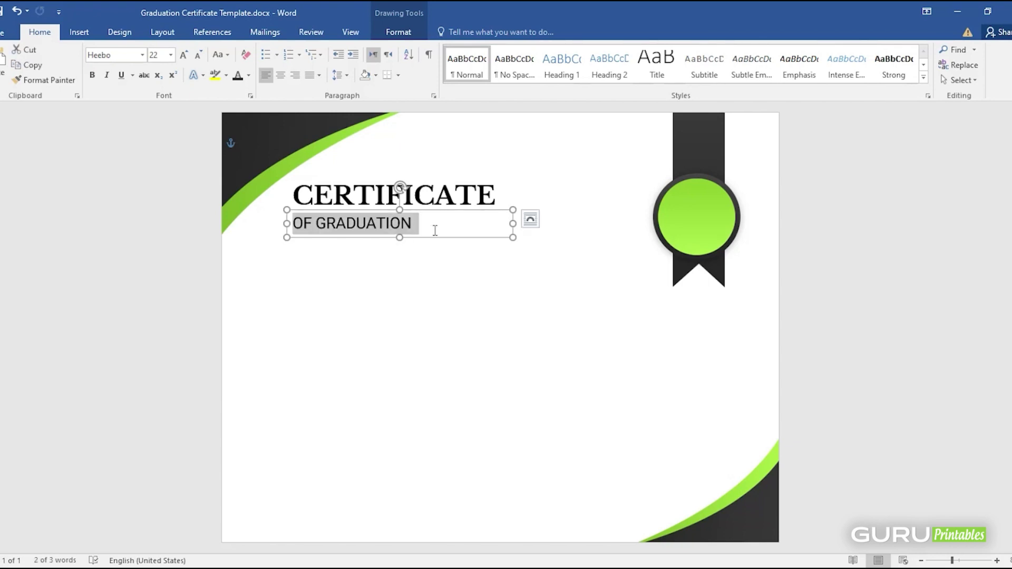
key(ctrl+b)
click(250, 77)
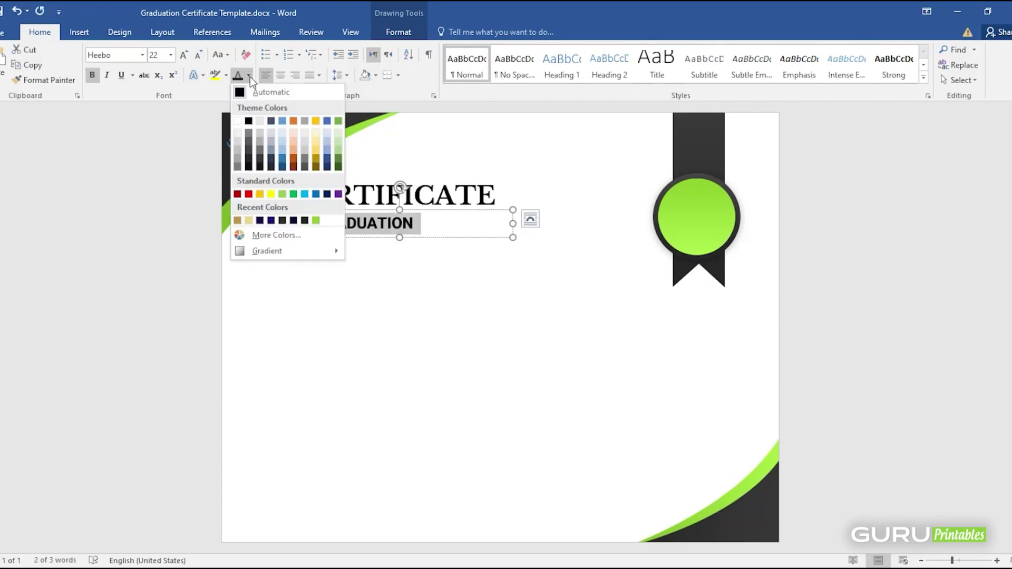
click(319, 223)
click(407, 302)
Give the CERTIFICATE heading a dark font colour
click(452, 198)
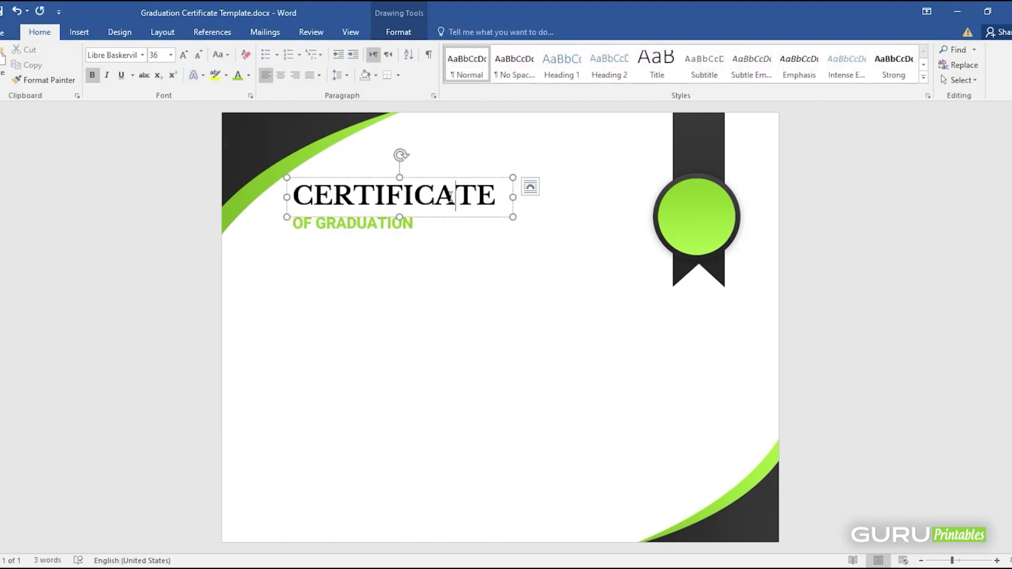
key(ctrl+a)
click(249, 77)
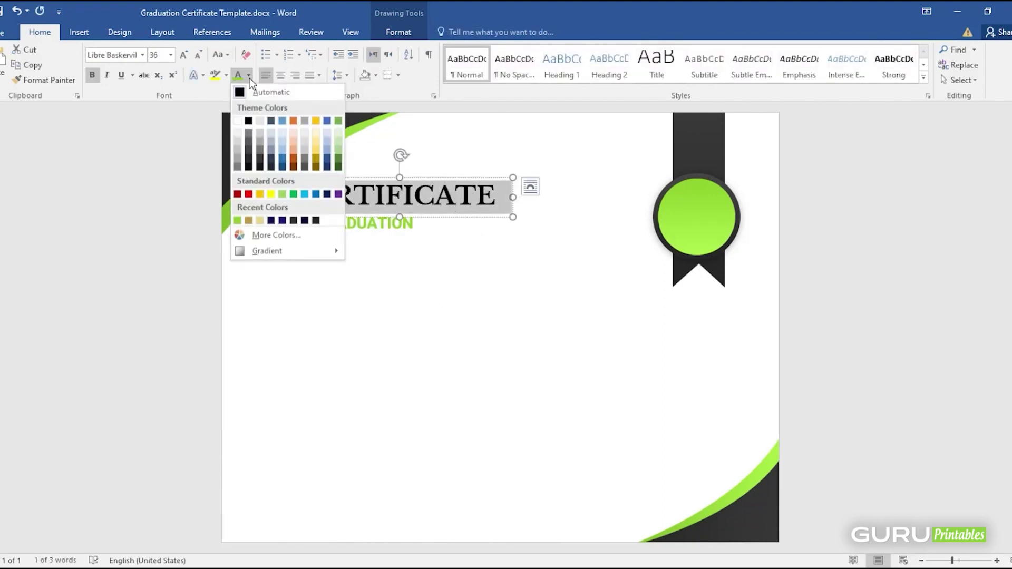
click(316, 221)
click(416, 312)
Nudge the OF GRADUATION box upward, trying and undoing centred alignment
click(413, 208)
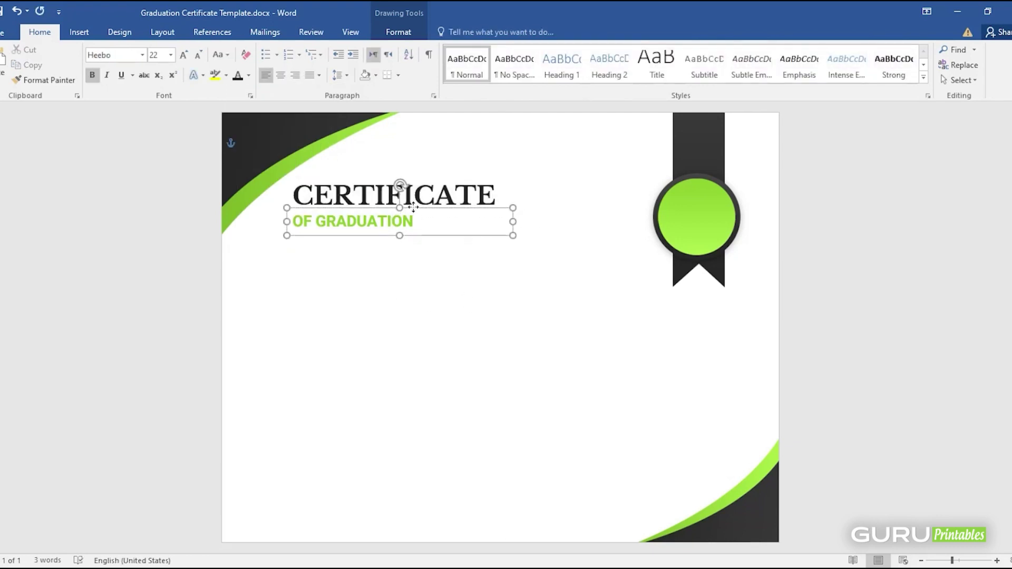
drag(413, 207, 414, 207)
triple_click(448, 224)
key(ctrl+e)
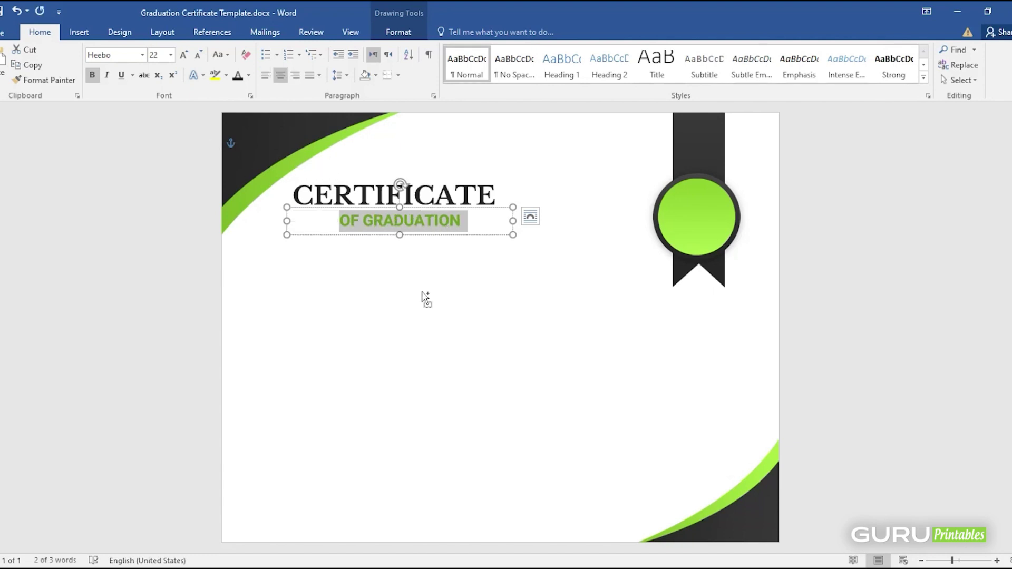
key(ctrl+z)
click(459, 288)
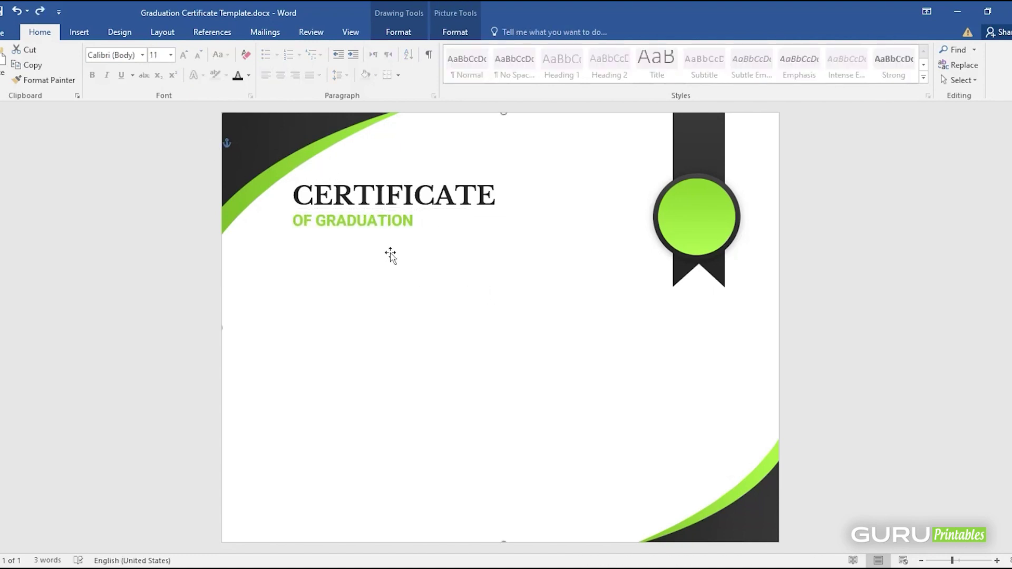
Copy the CERTIFICATE heading box below OF GRADUATION and widen the copy
click(366, 224)
click(419, 288)
click(386, 201)
click(392, 256)
click(424, 185)
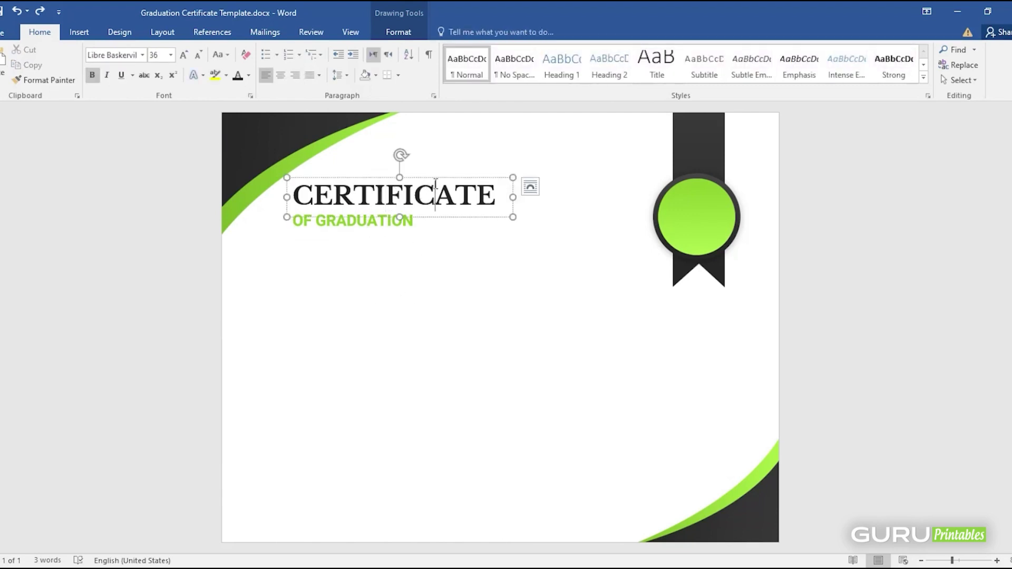
drag(424, 185, 443, 270)
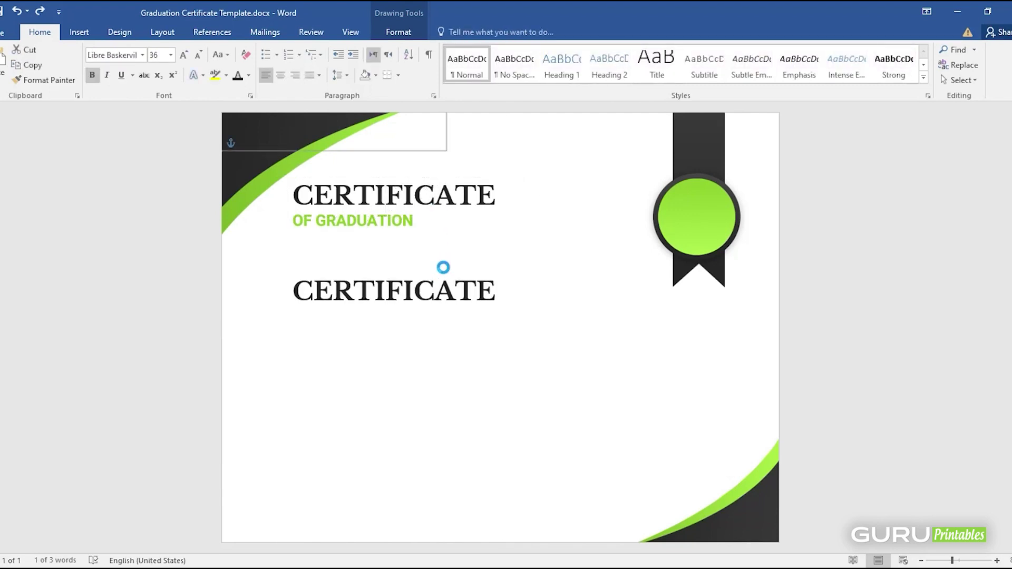
click(555, 290)
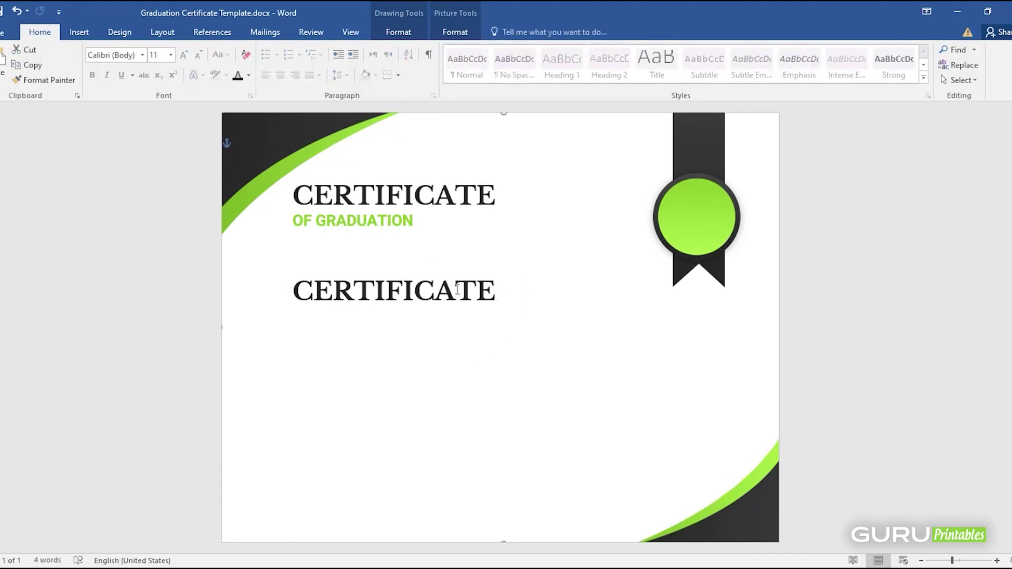
click(508, 292)
drag(513, 293, 549, 293)
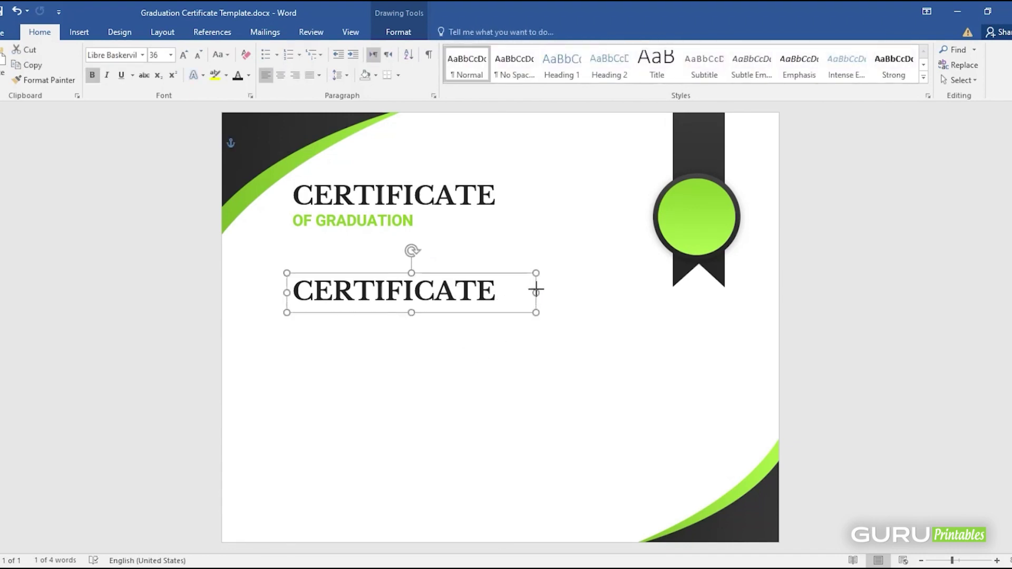
Replace the copied heading text with 'Name Surname'
triple_click(520, 293)
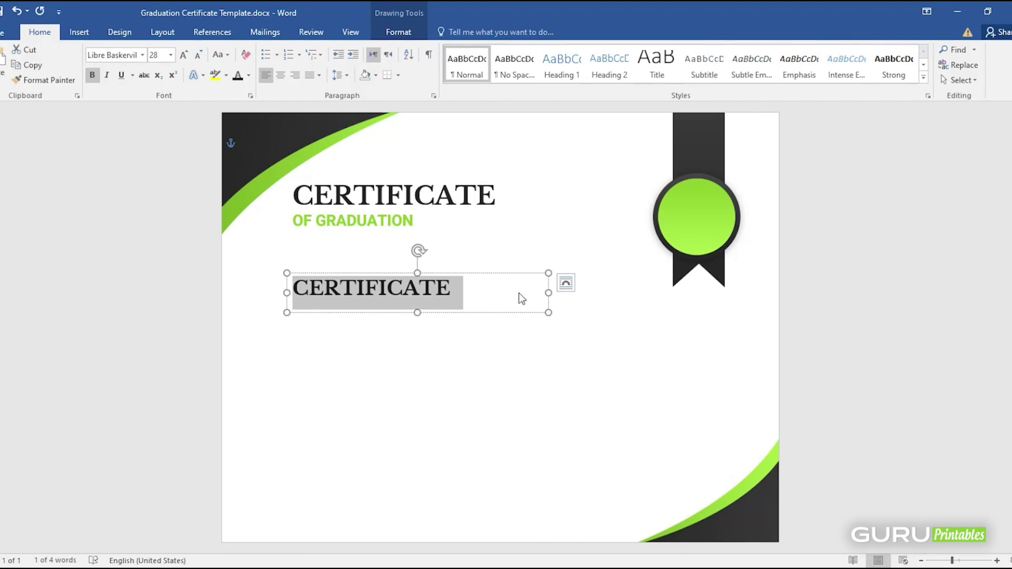
text(nAME)
key(BackSpace)
key(BackSpace)
key(BackSpace)
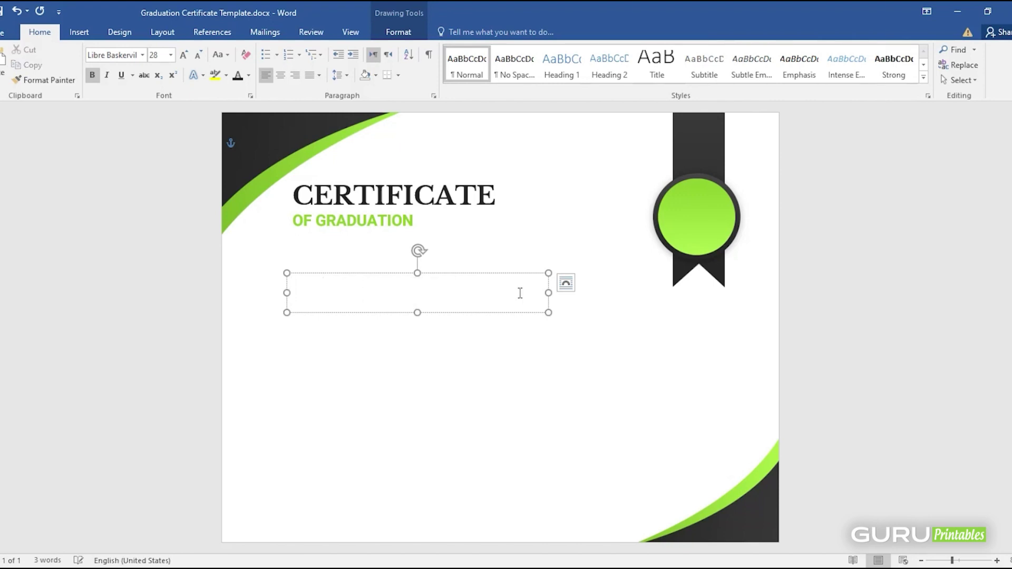
text(Name Sur)
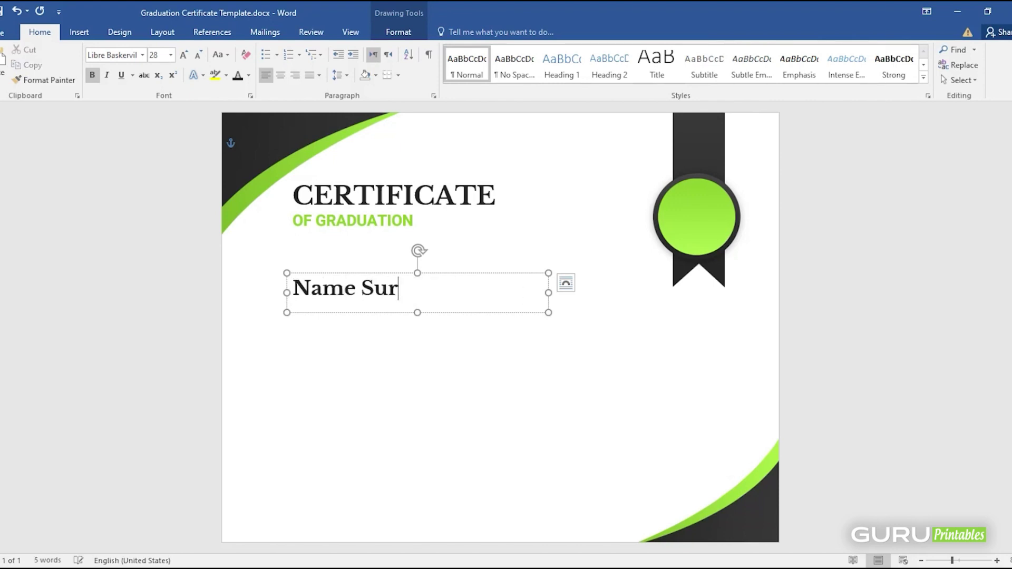
text(nma)
key(BackSpace)
key(BackSpace)
key(BackSpace)
text(rname)
Set the Name Surname line in the Willow Eden script font and make its box taller
triple_click(518, 292)
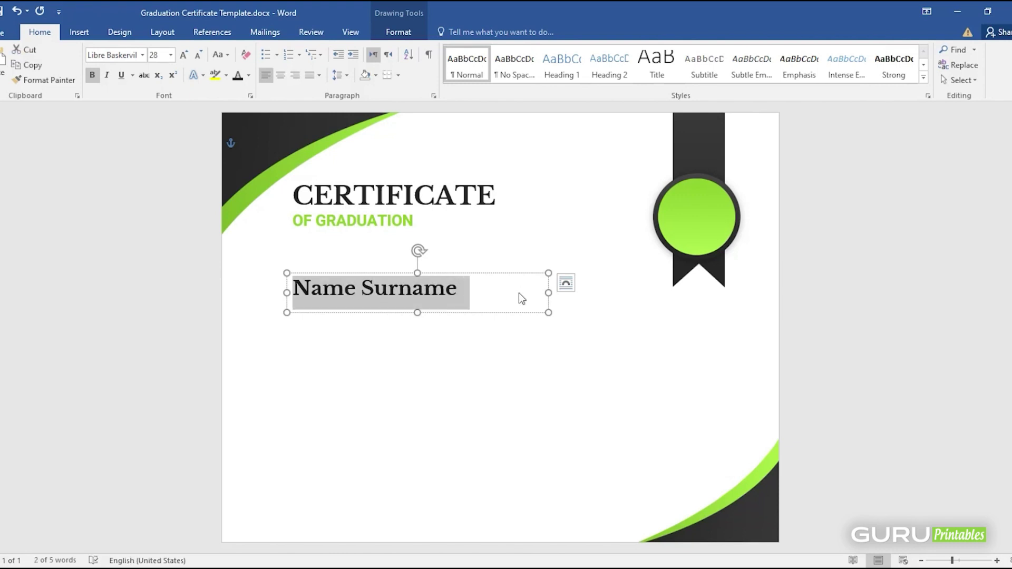
click(147, 57)
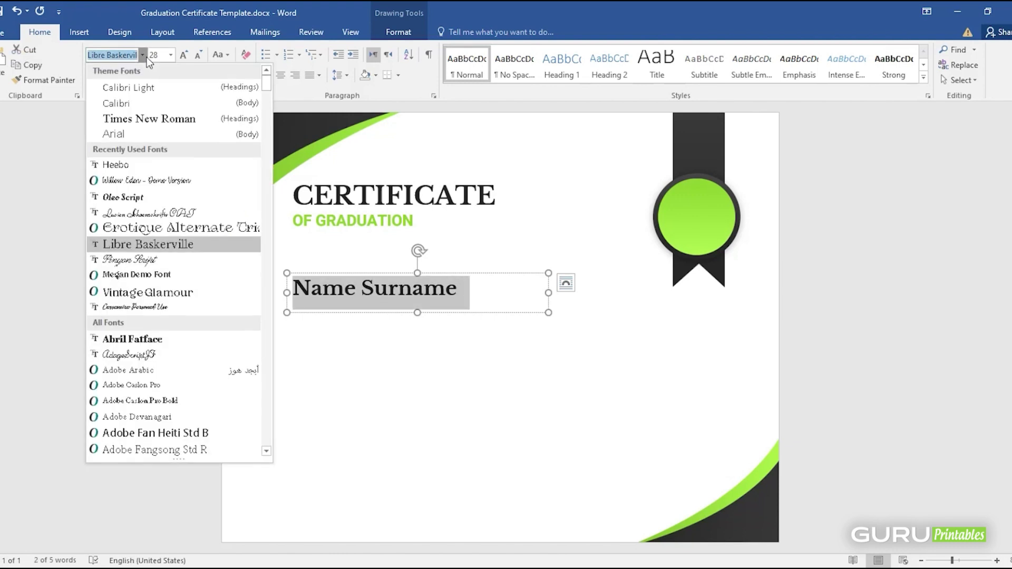
click(131, 182)
click(406, 291)
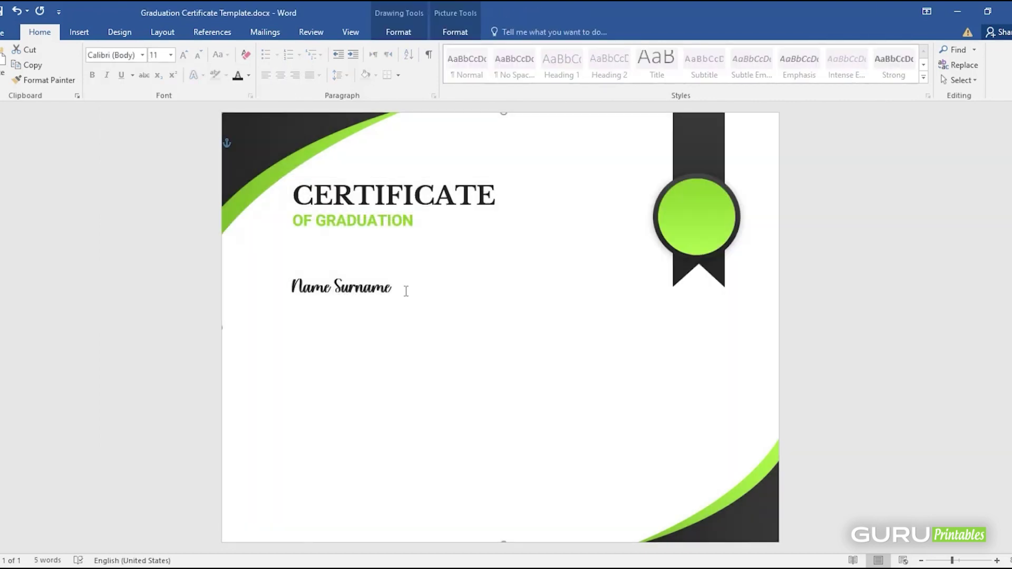
triple_click(395, 291)
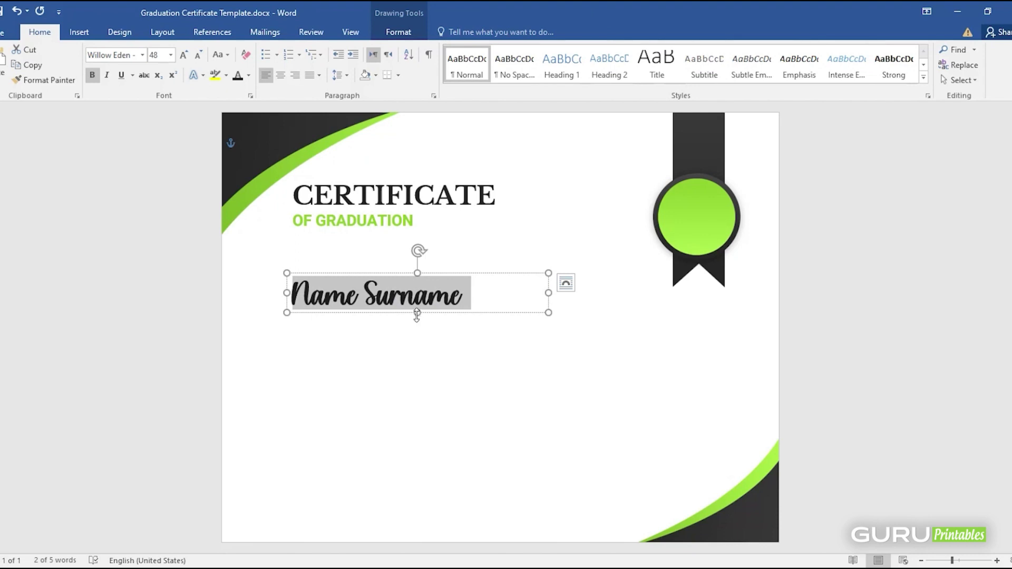
drag(417, 314, 416, 319)
Remove bold from Surname and move the name box up slightly
double_click(431, 300)
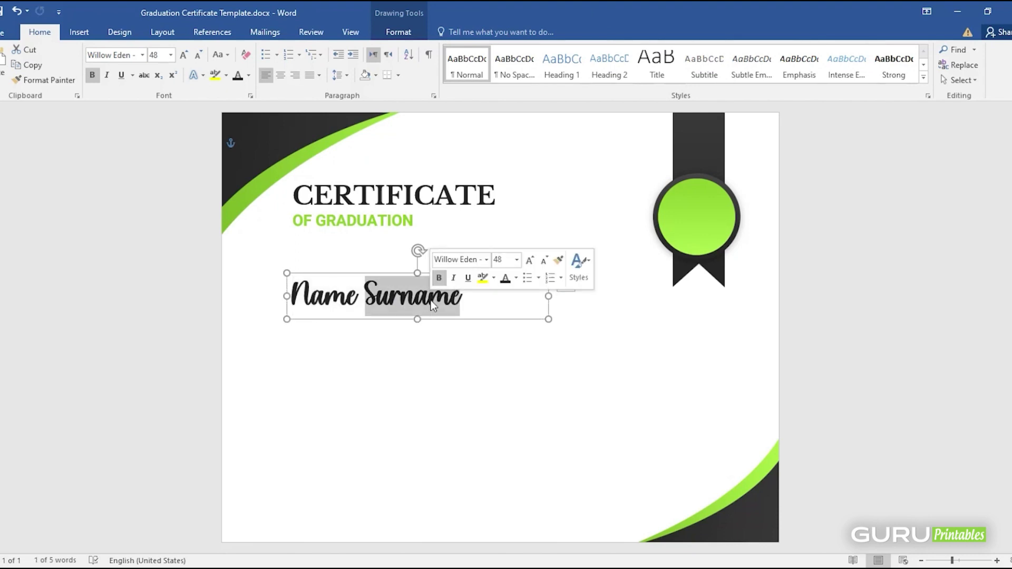
key(ctrl+b)
click(422, 316)
click(422, 315)
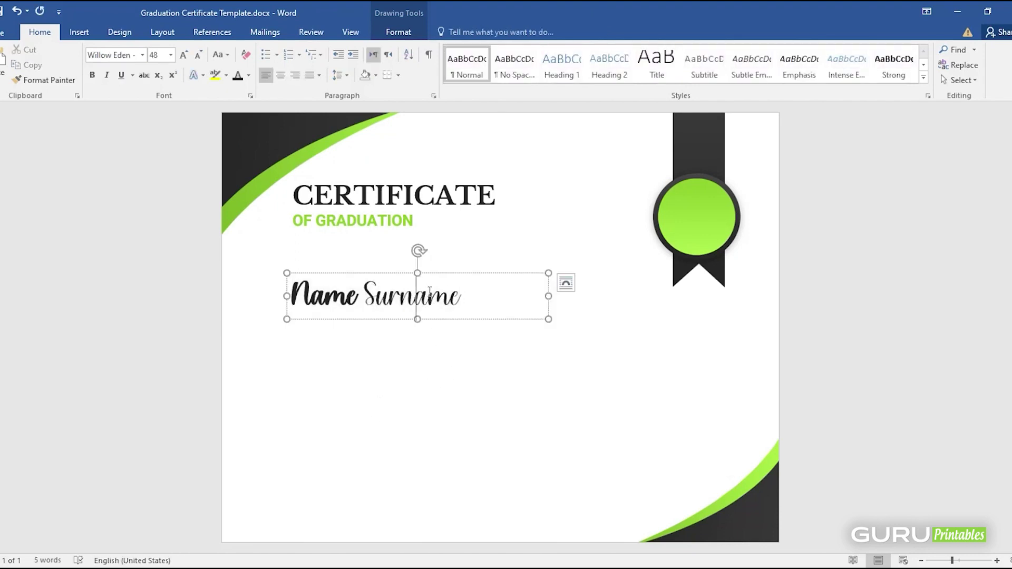
double_click(431, 295)
click(451, 271)
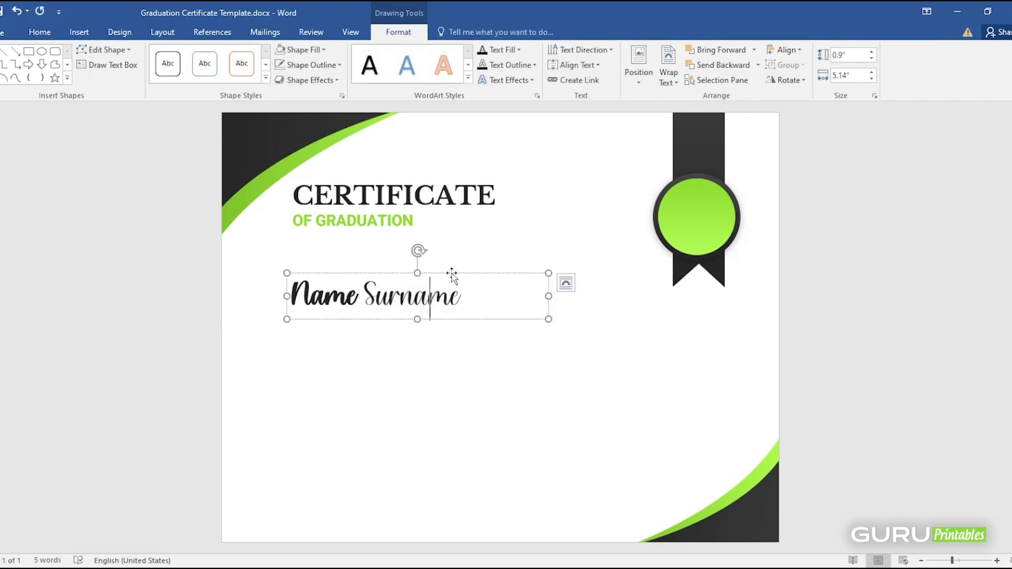
drag(452, 270, 452, 264)
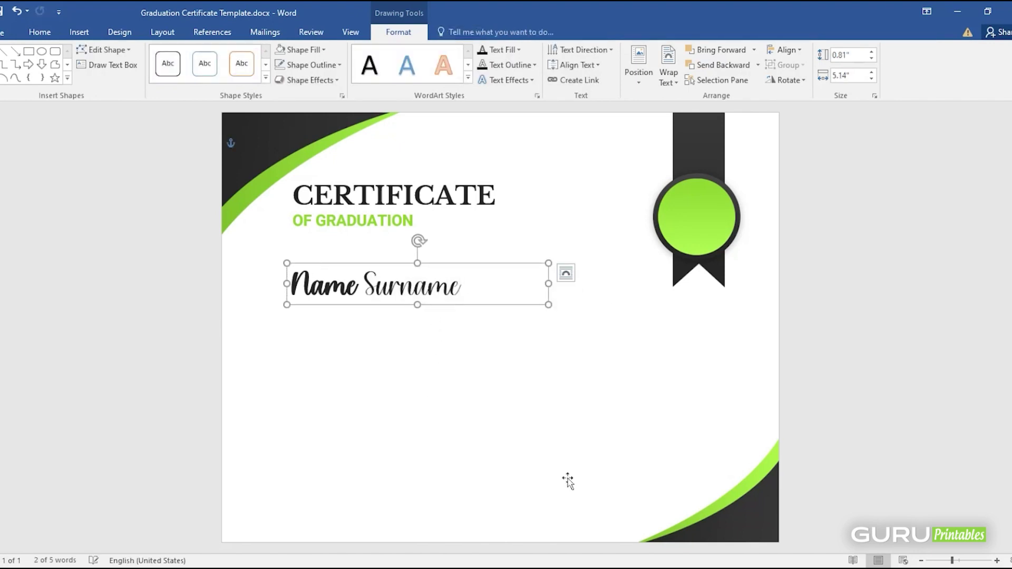
click(439, 382)
double_click(431, 298)
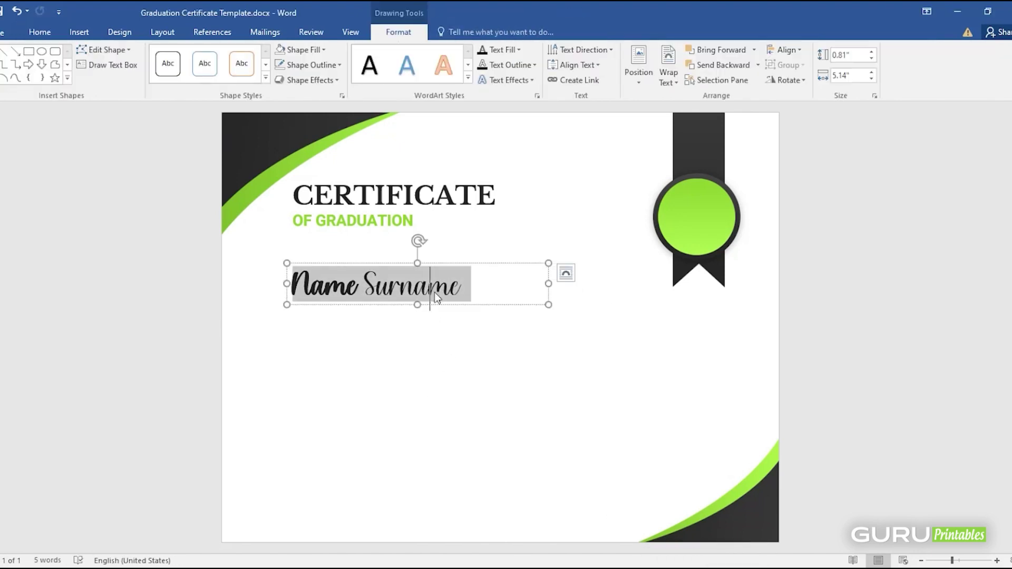
Colour the word Surname green with Font Color
click(50, 34)
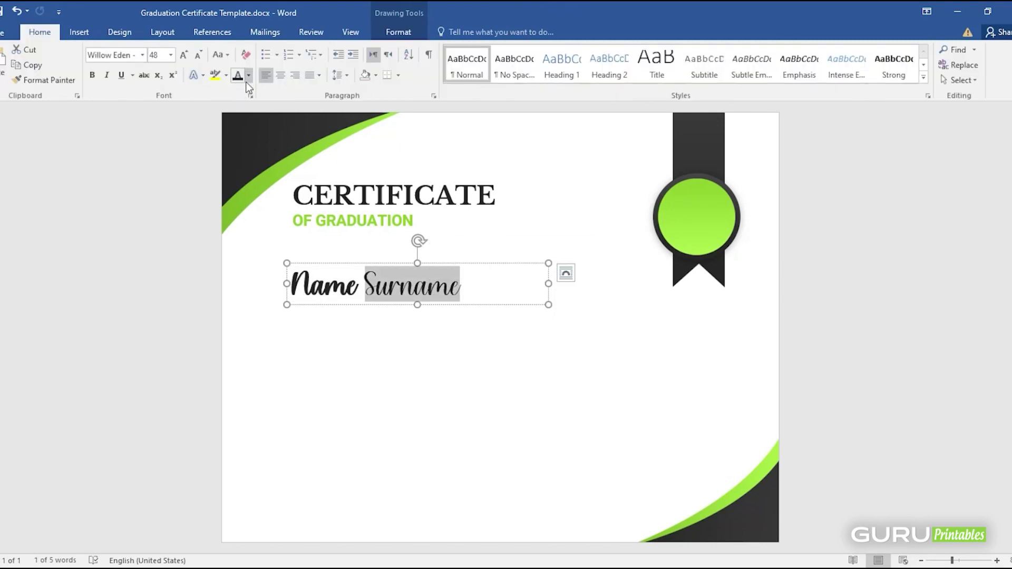
click(248, 75)
click(249, 217)
click(486, 376)
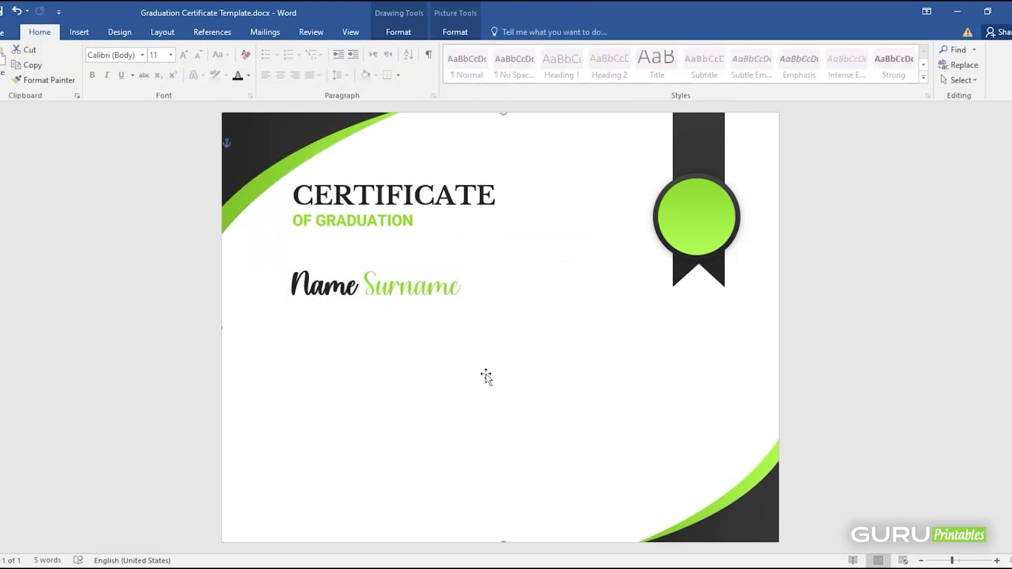
click(371, 285)
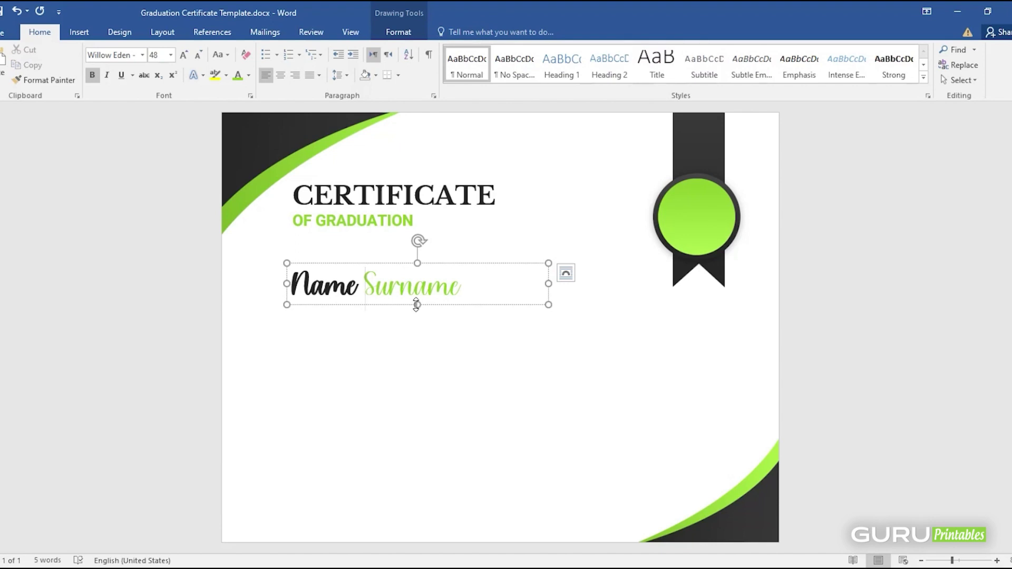
click(492, 393)
click(441, 286)
click(378, 220)
Copy the OF GRADUATION box below the name, shrink it to 16 pt and type INSERT YOUR TEXT HERE
drag(394, 210, 397, 314)
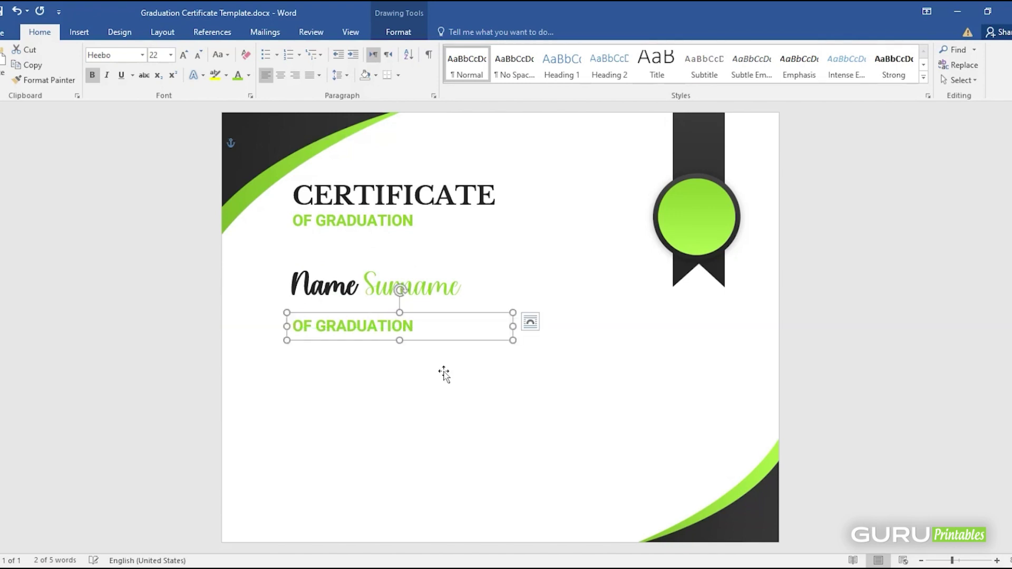
triple_click(436, 323)
key(ctrl+shift+less)
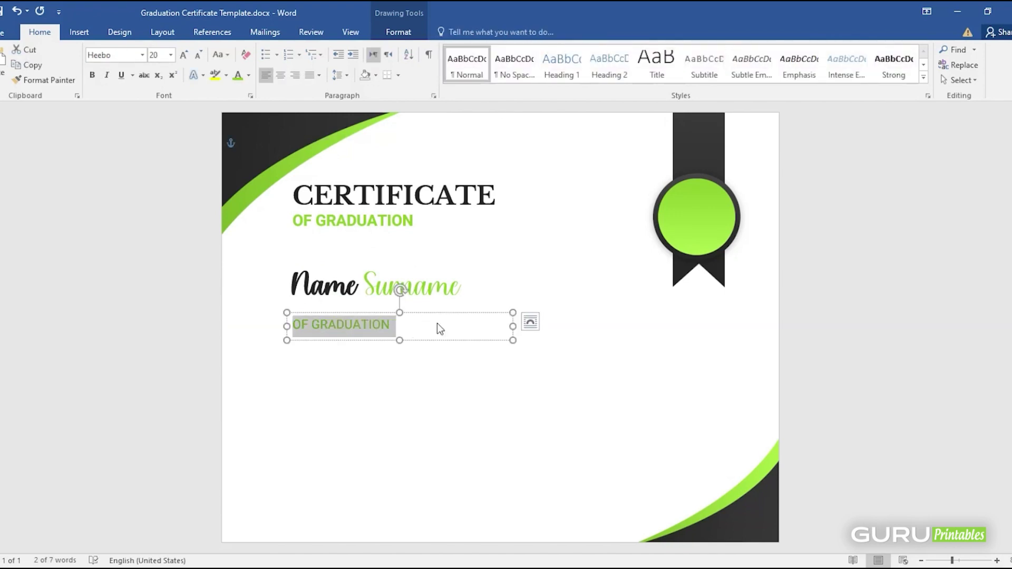
key(ctrl+shift+less)
key(ctrl+shift+less)
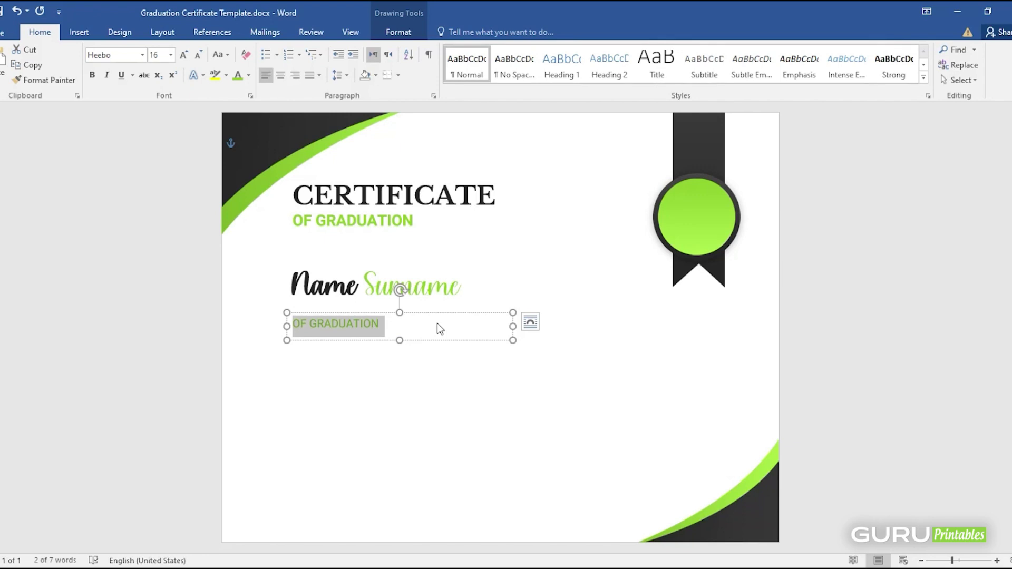
text(INSERT YOUR TEXT)
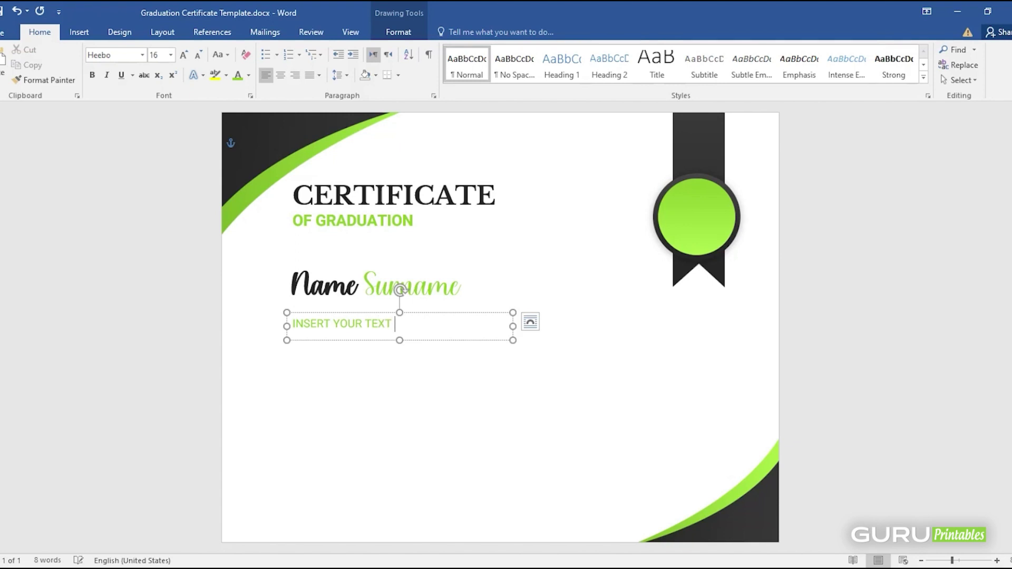
text(ER)
Make the subheading bold and black, shorten its box, and duplicate it below
key(shift+Home)
key(ctrl+b)
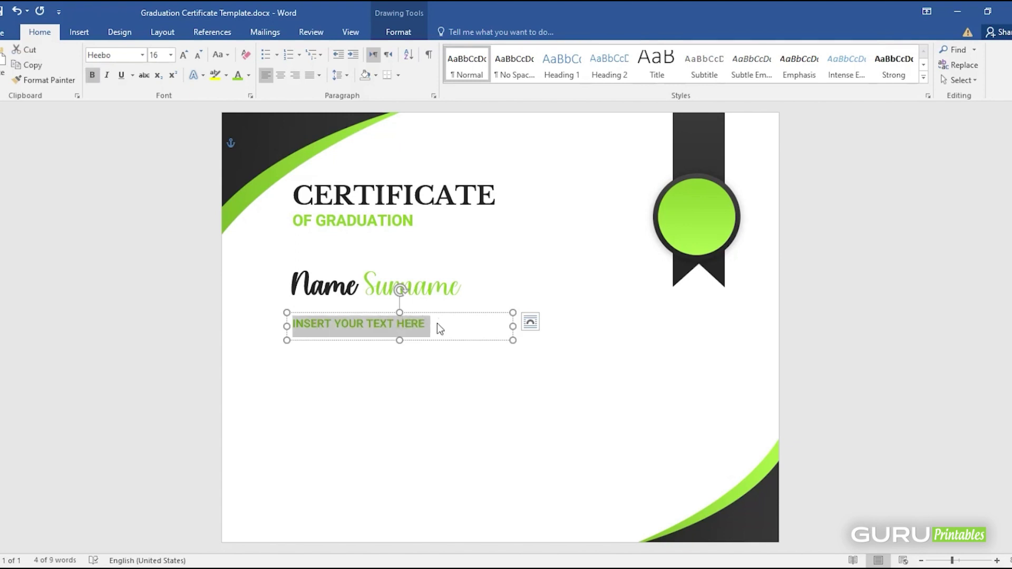
click(248, 75)
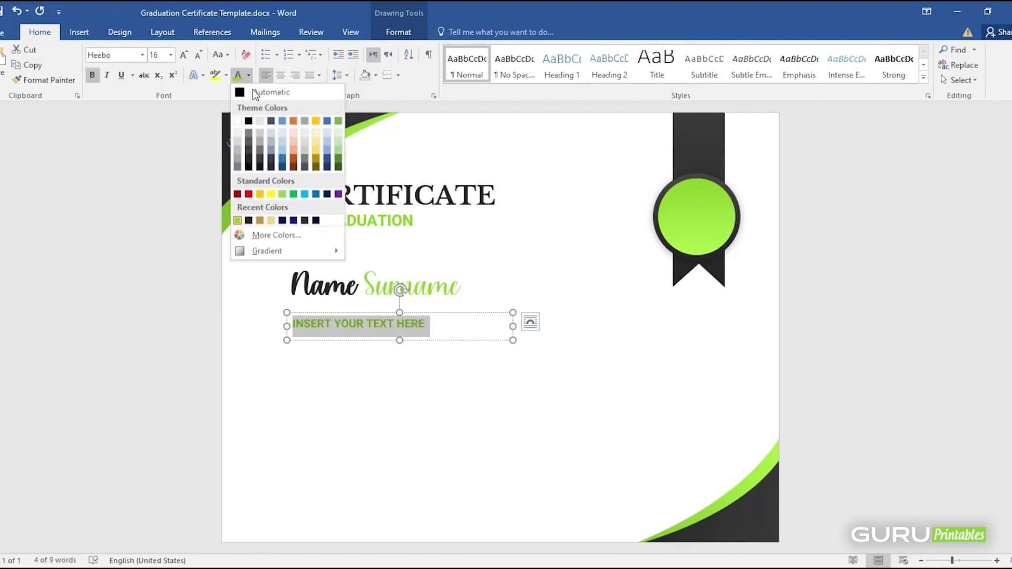
click(249, 224)
click(424, 366)
click(414, 331)
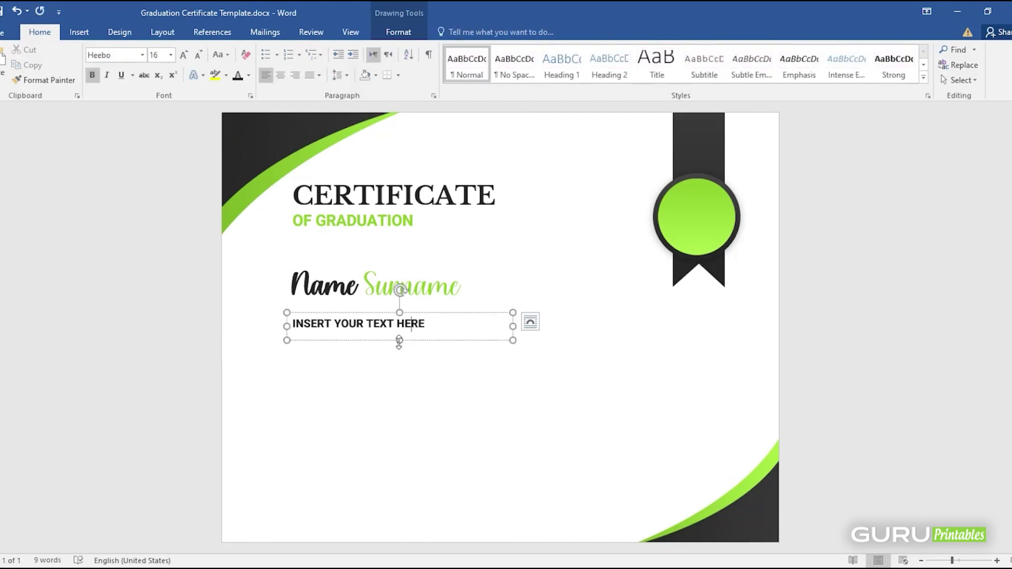
mouse_move(400, 340)
mouse_down()
mouse_move(440, 350)
mouse_move(401, 441)
mouse_up()
click(451, 366)
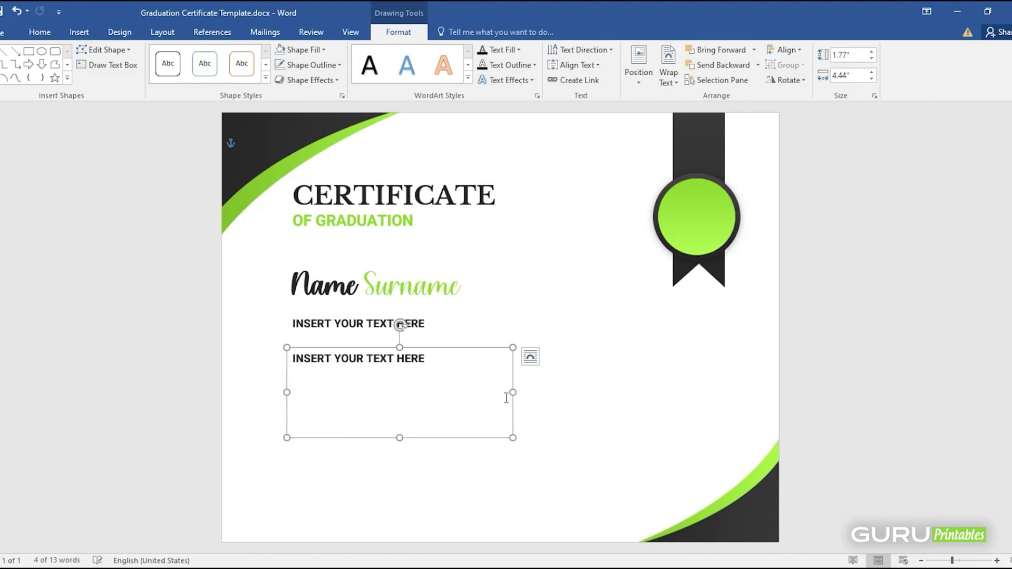
Widen the lower copy across the page, set it to 12 pt, and paste the Lorem ipsum text
drag(513, 395, 672, 381)
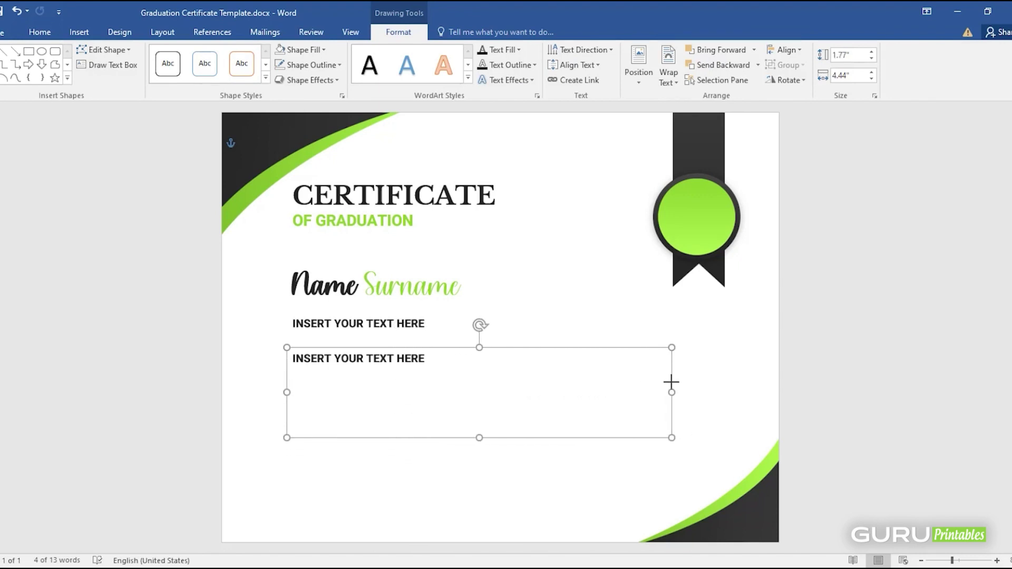
drag(479, 438, 479, 409)
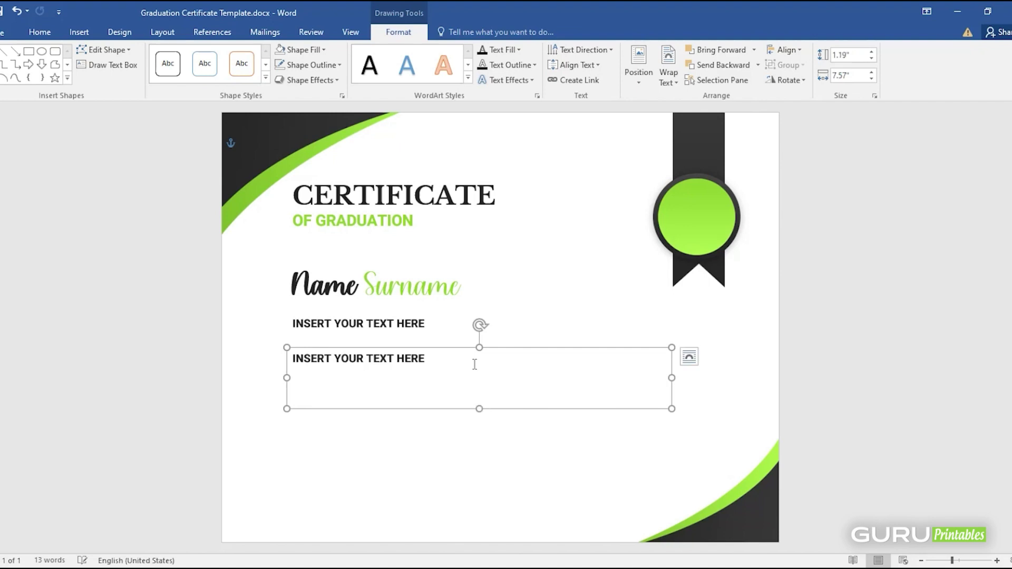
key(ctrl+a)
key(ctrl+shift+p)
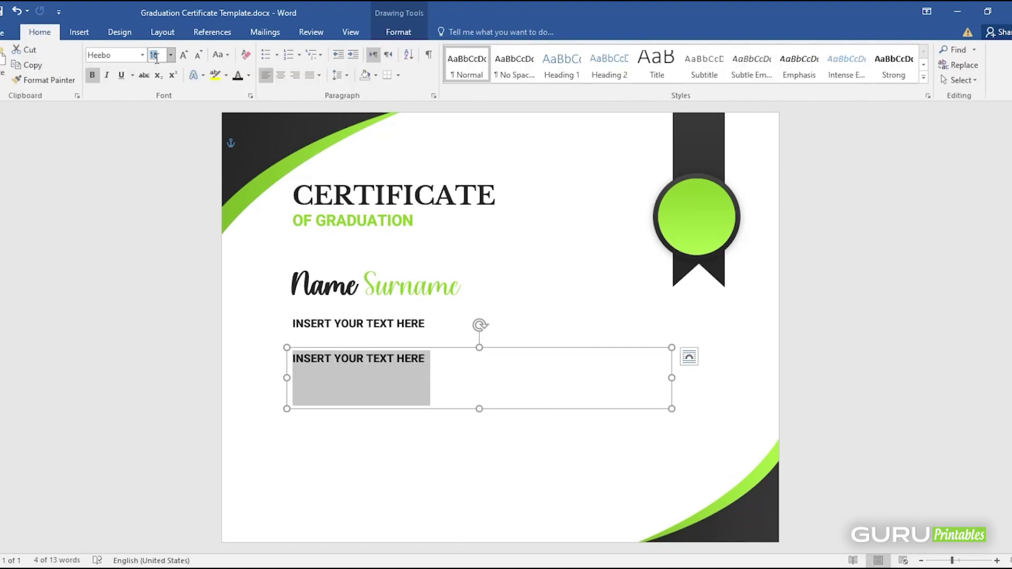
key(Return)
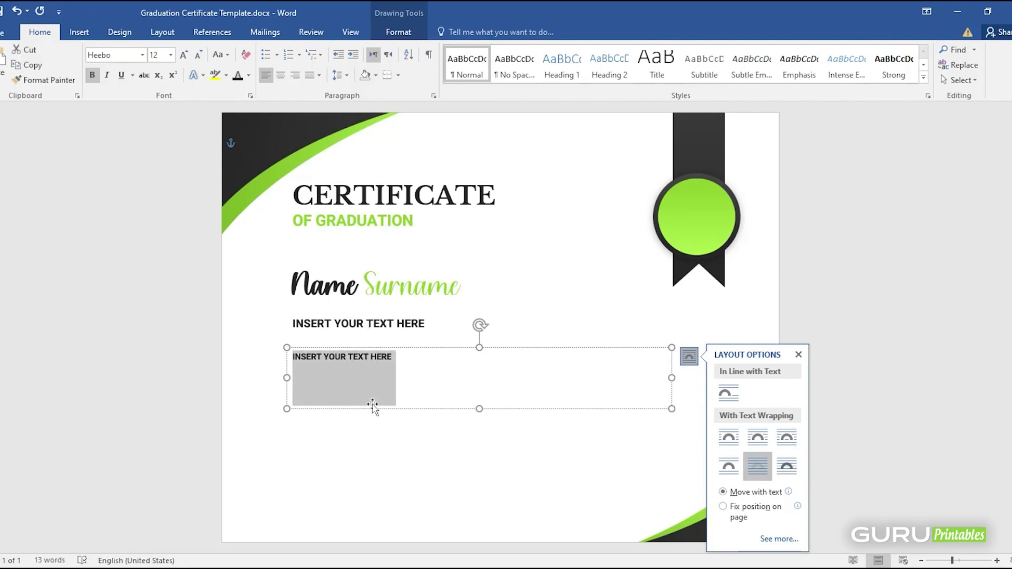
key(alt)
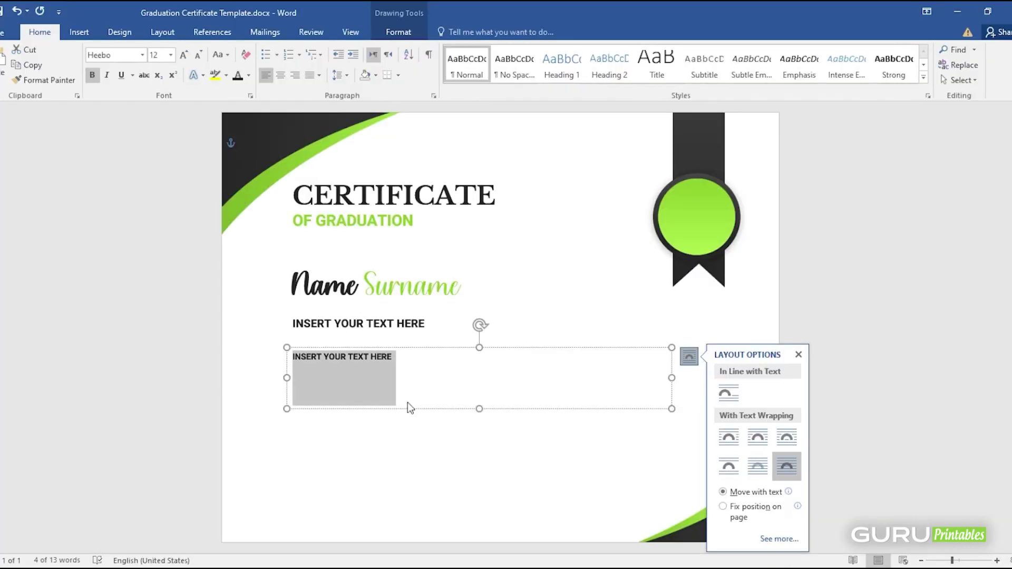
key(ctrl+v)
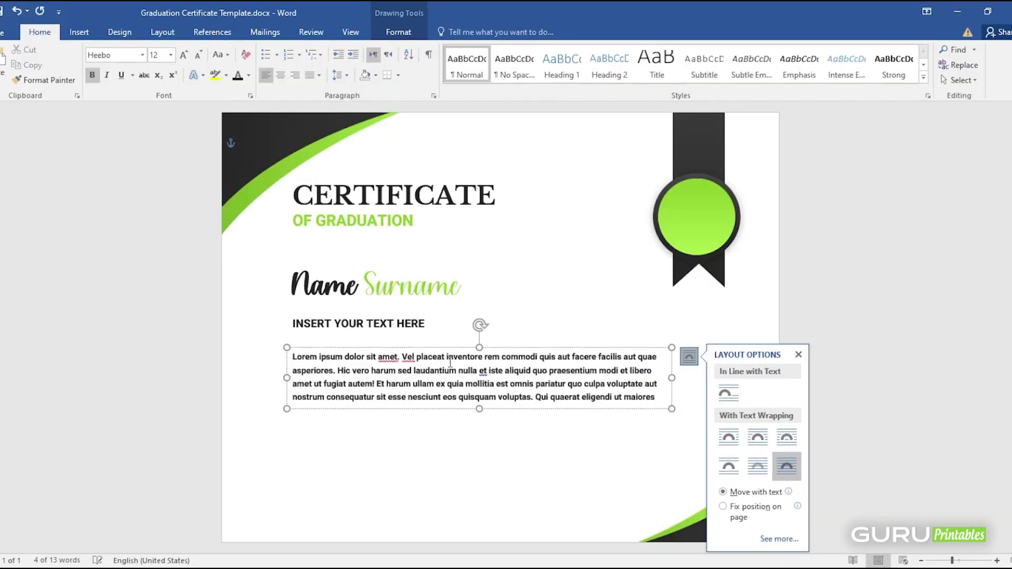
Unbold the body text and split it into two paragraphs before 'Et', resizing the box to fit
key(ctrl+a)
key(ctrl+b)
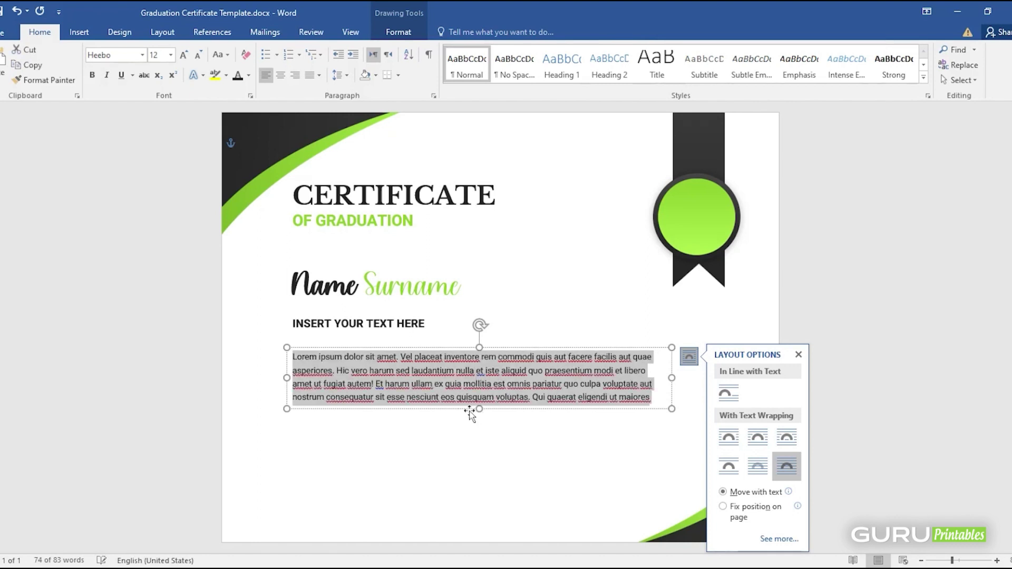
drag(476, 409, 475, 434)
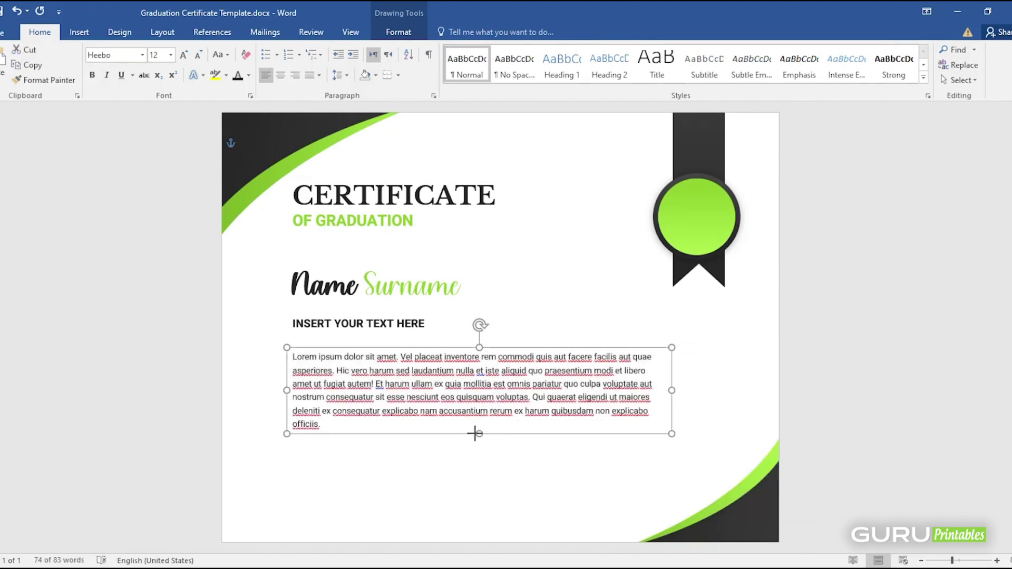
drag(475, 433, 474, 448)
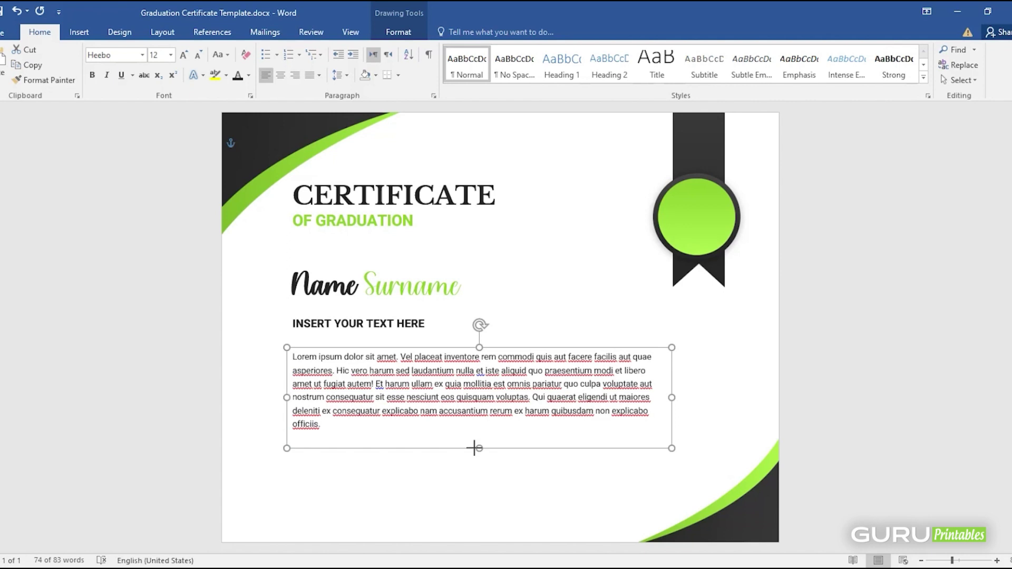
click(376, 383)
key(Return)
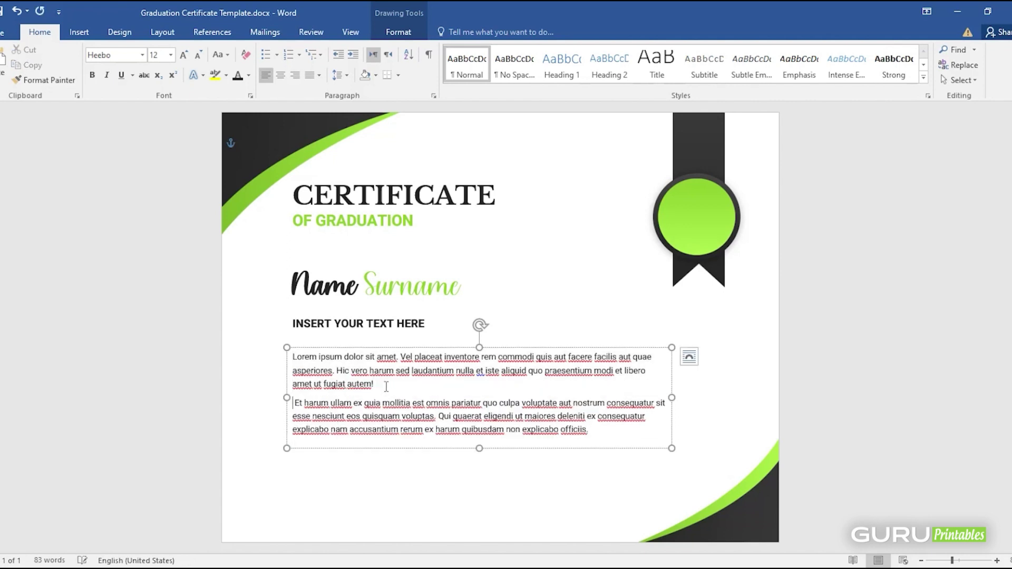
mouse_move(479, 448)
mouse_down()
mouse_move(480, 458)
mouse_move(482, 443)
mouse_up()
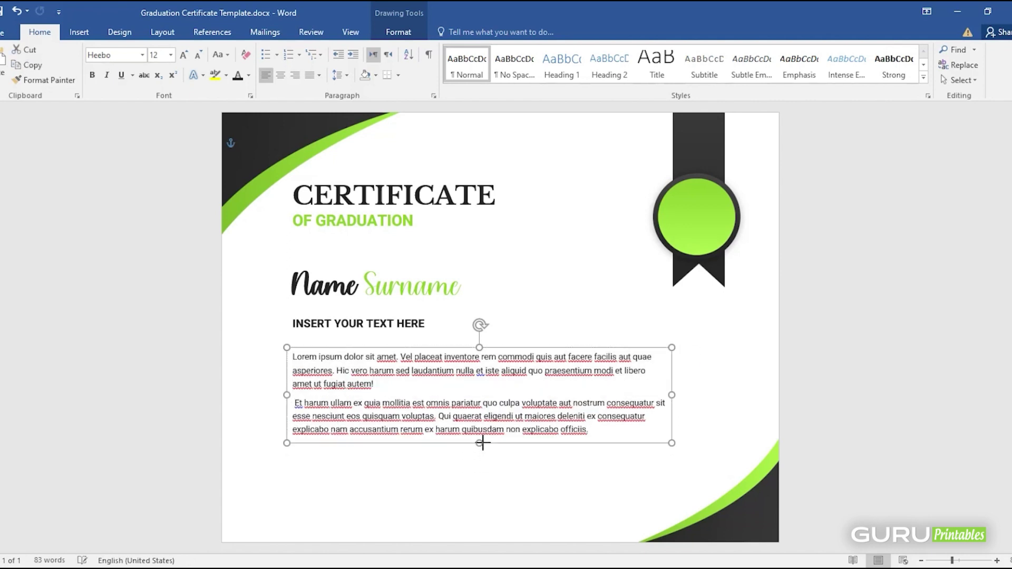
Turn all the body text grey
key(ctrl+a)
click(248, 75)
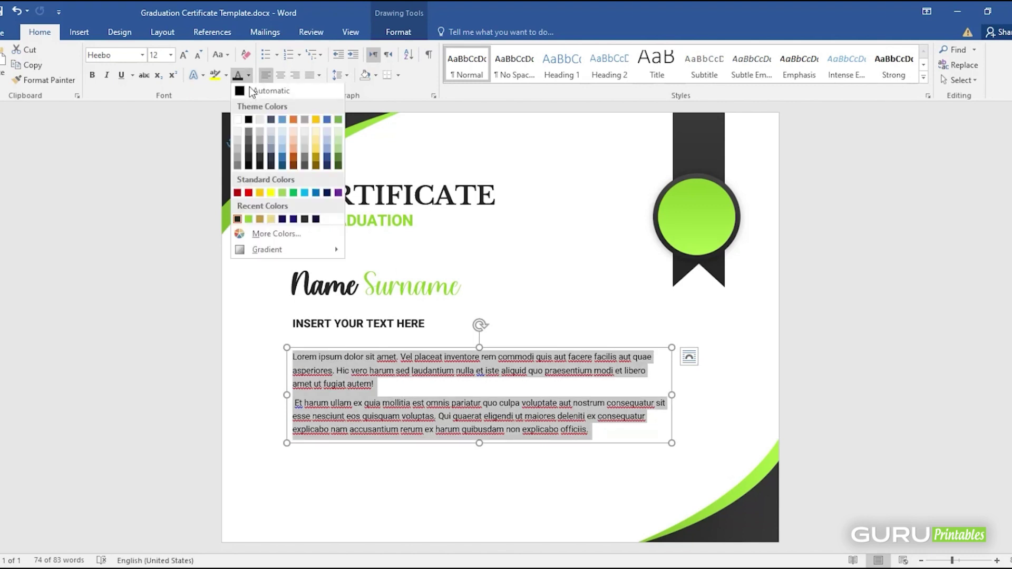
click(239, 167)
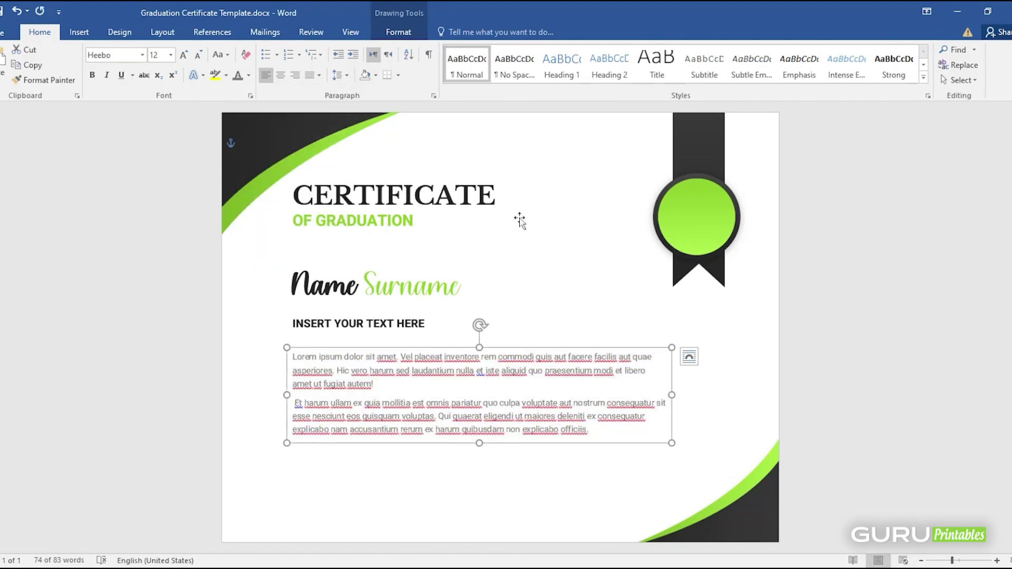
click(458, 359)
Move the body text box up slightly and enlarge Name Surname to 54 pt
drag(506, 348, 506, 342)
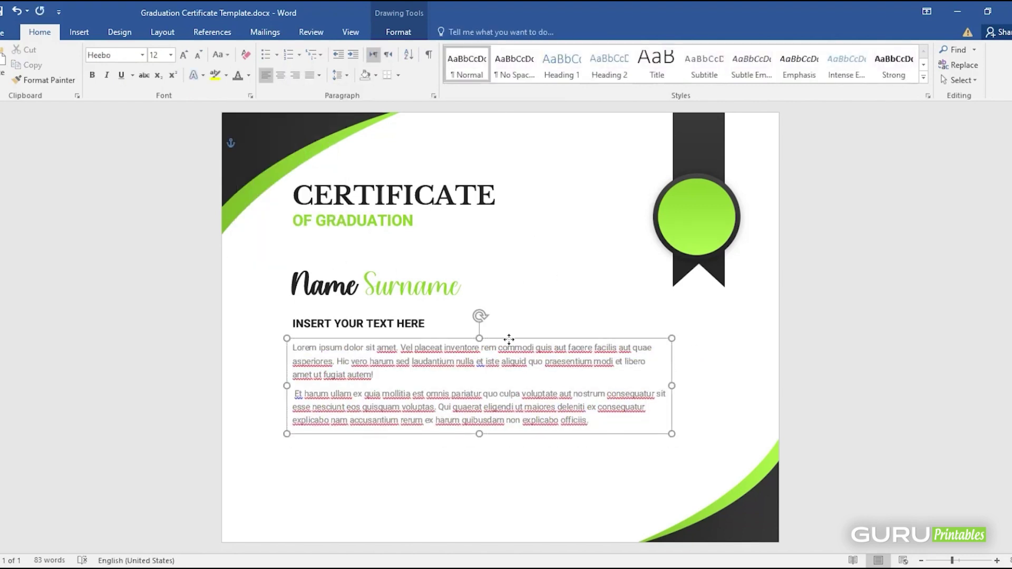
click(477, 332)
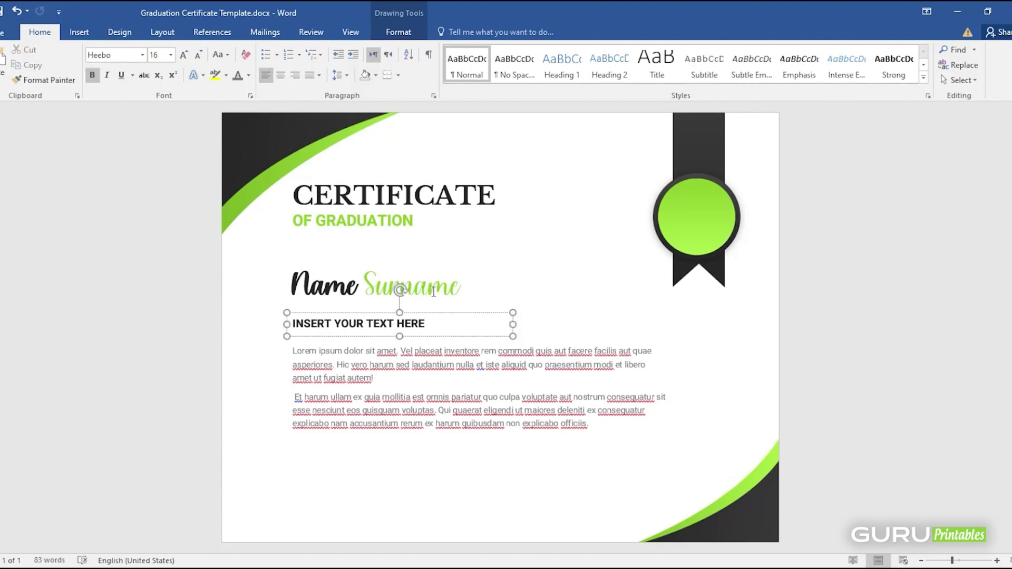
click(466, 287)
drag(467, 287, 292, 287)
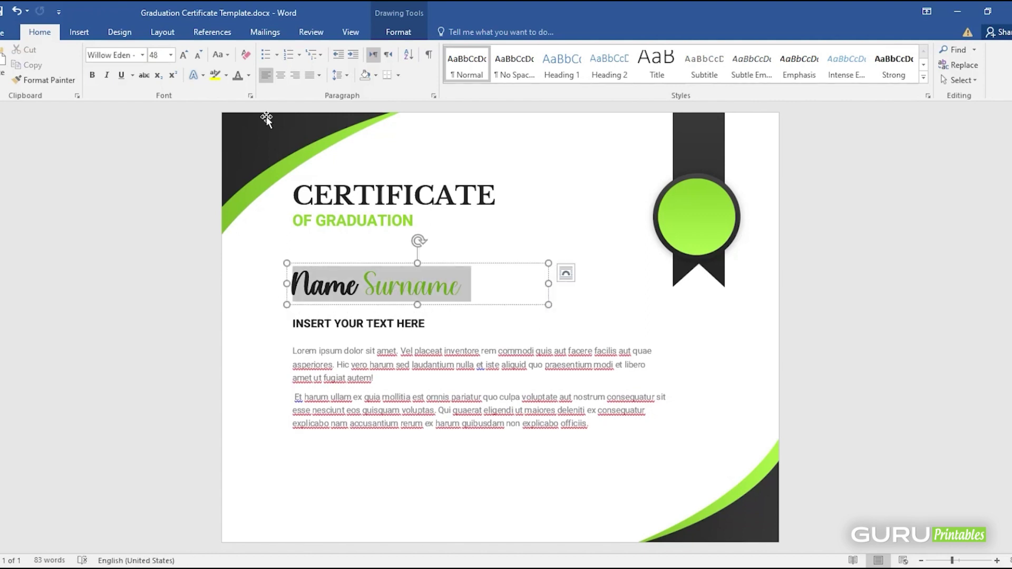
click(159, 55)
text(5)
key(Return)
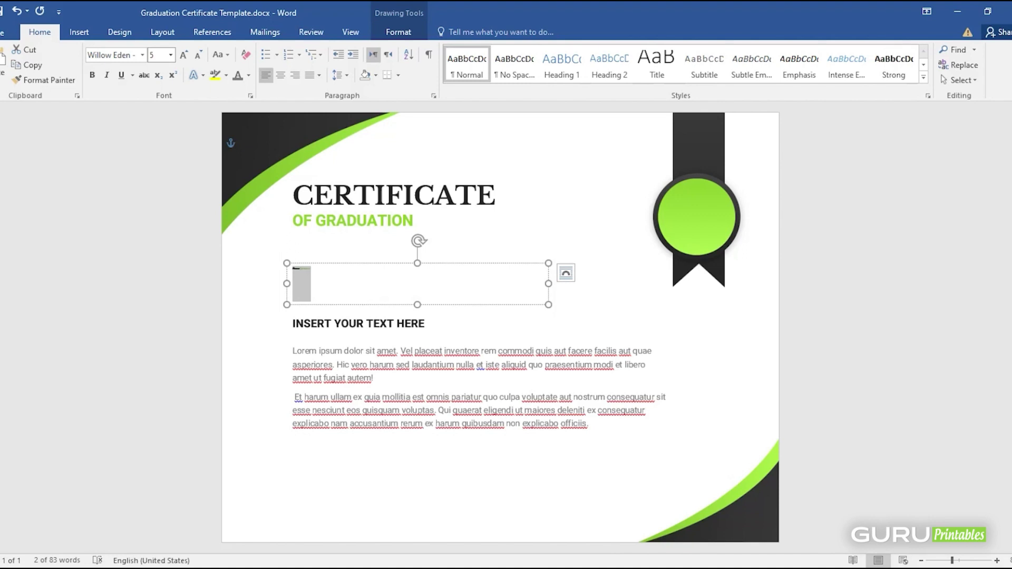
click(158, 55)
text(4)
key(Return)
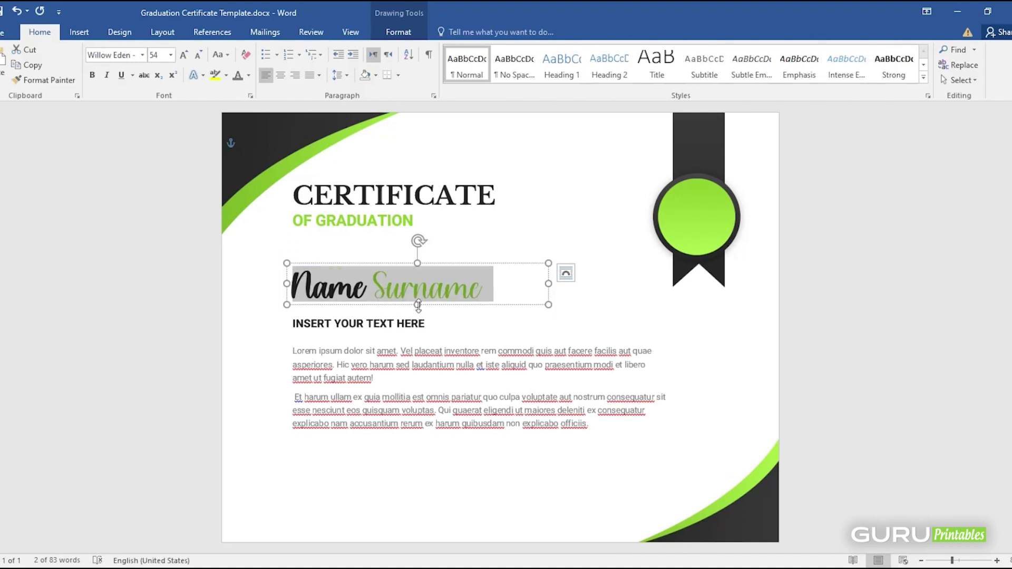
Nudge the INSERT YOUR TEXT HERE box down and preview the certificate for printing
click(415, 305)
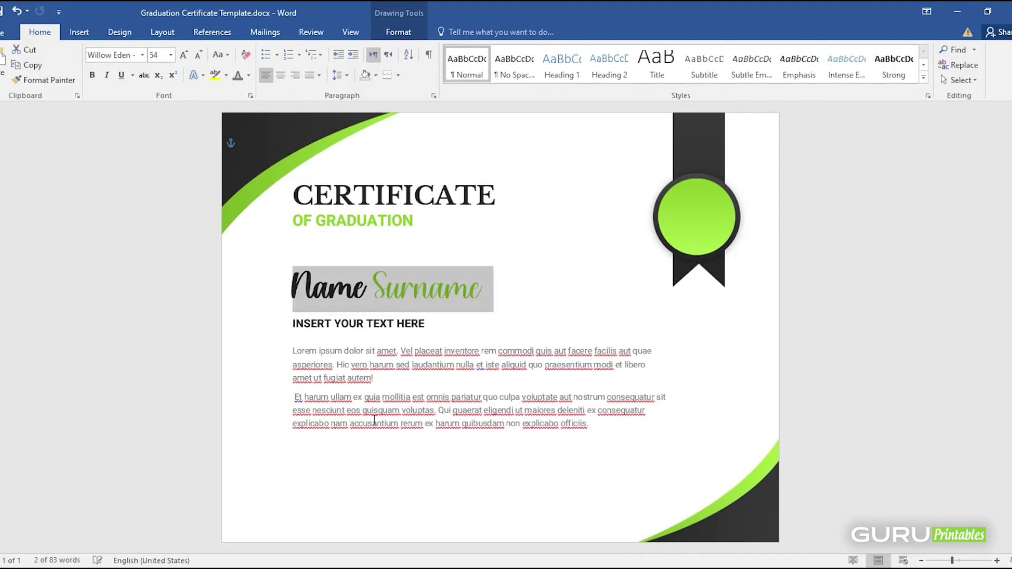
click(385, 327)
drag(384, 327, 389, 320)
click(393, 360)
click(390, 315)
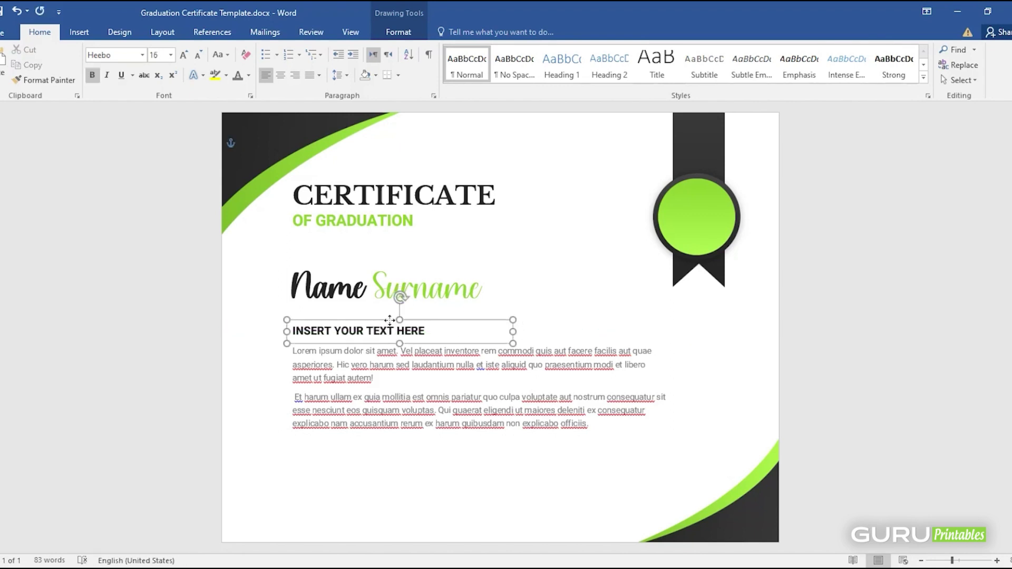
click(499, 397)
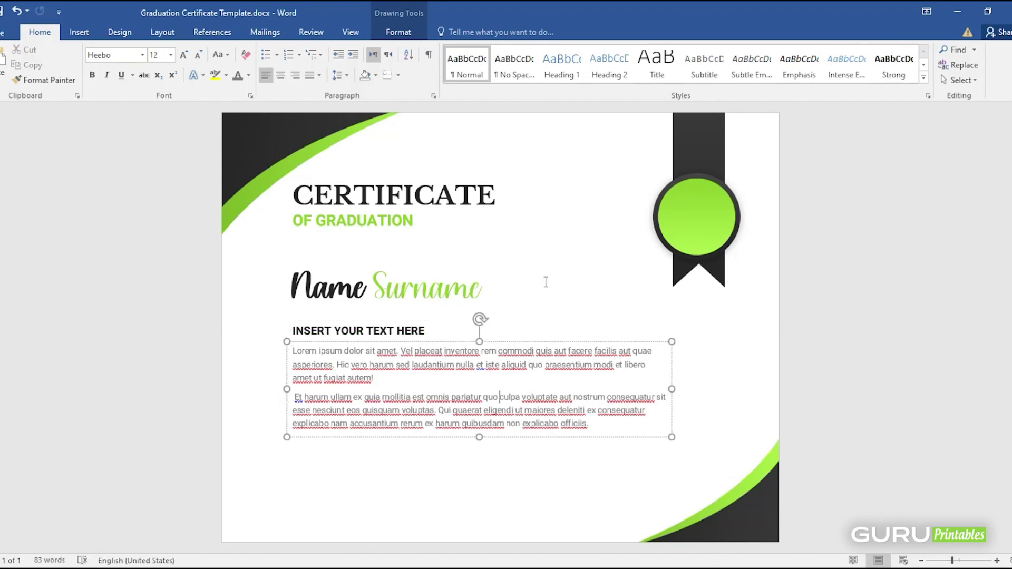
key(ctrl+p)
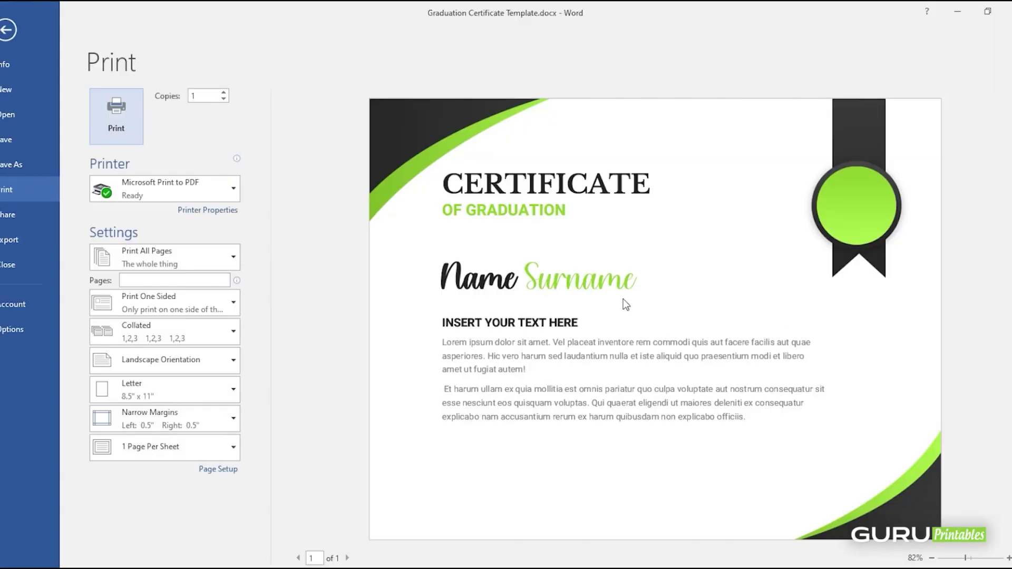
Copy the INSERT YOUR TEXT HERE box to the bottom-left and retype it as 'Dated'
key(Escape)
click(547, 201)
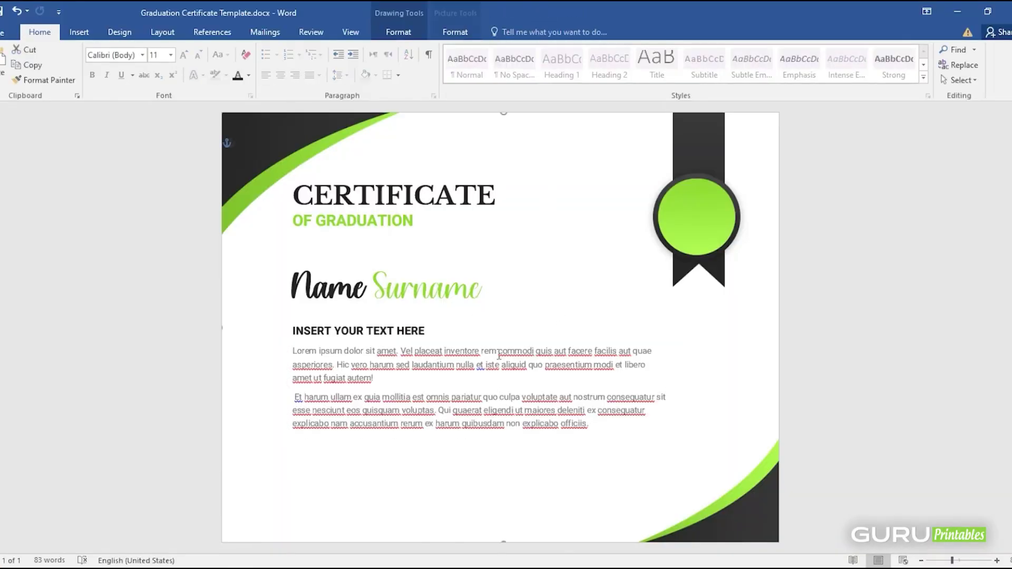
click(383, 331)
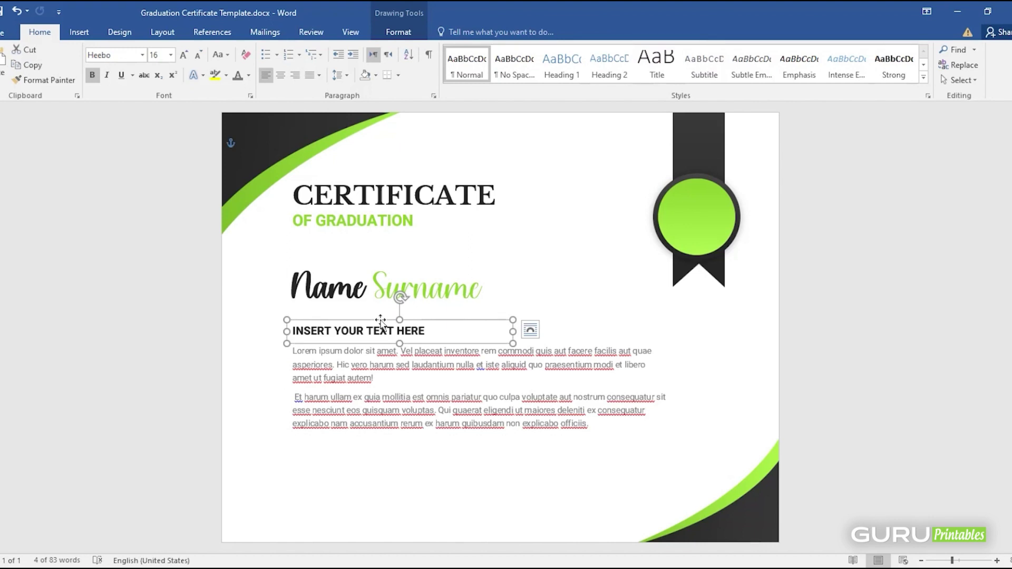
drag(383, 330, 383, 474)
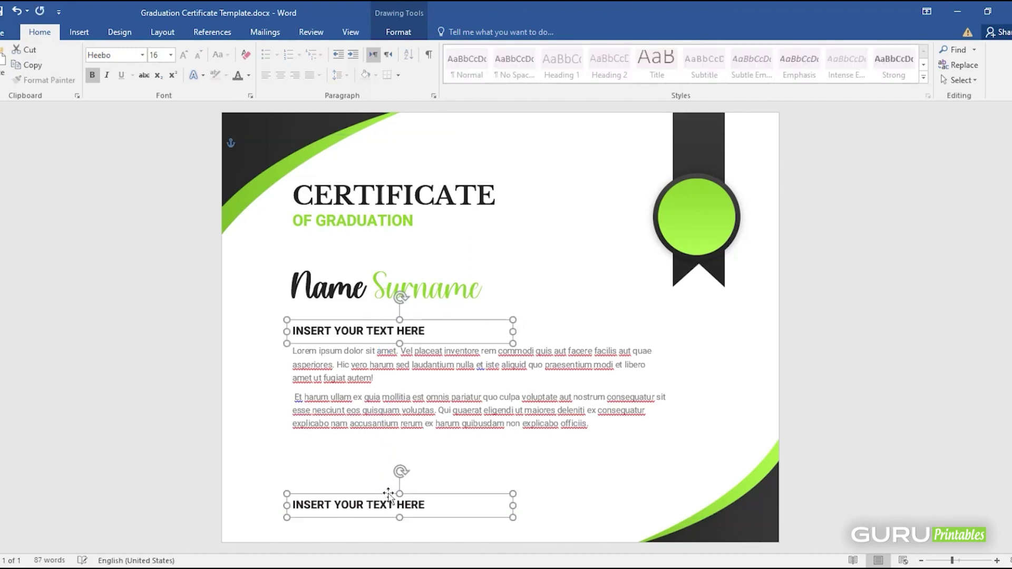
triple_click(437, 512)
key(ctrl+shift+comma)
key(ctrl+shift+comma)
key(ctrl+shift+comma)
key(ctrl+shift+comma)
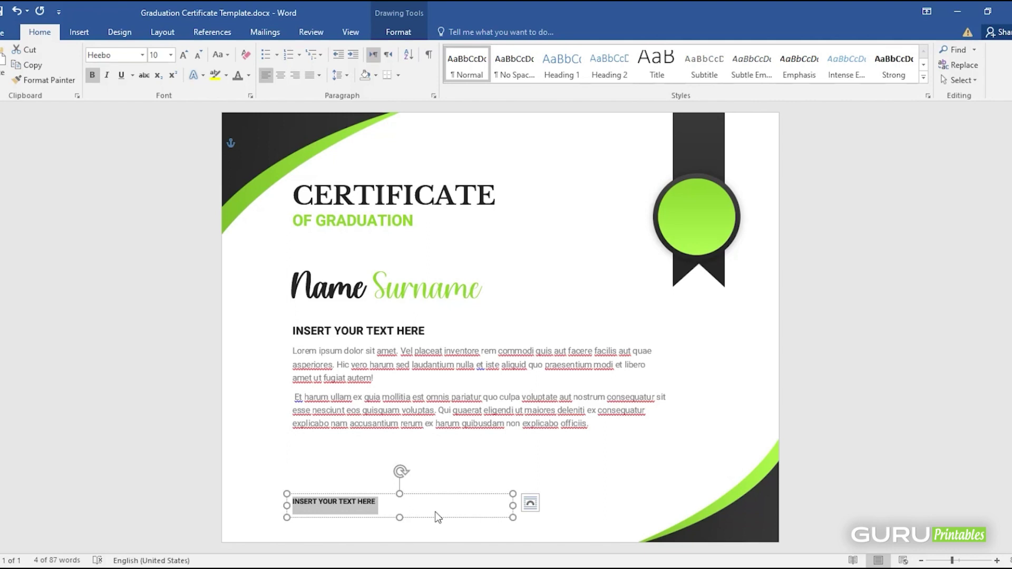
text(pRINCI)
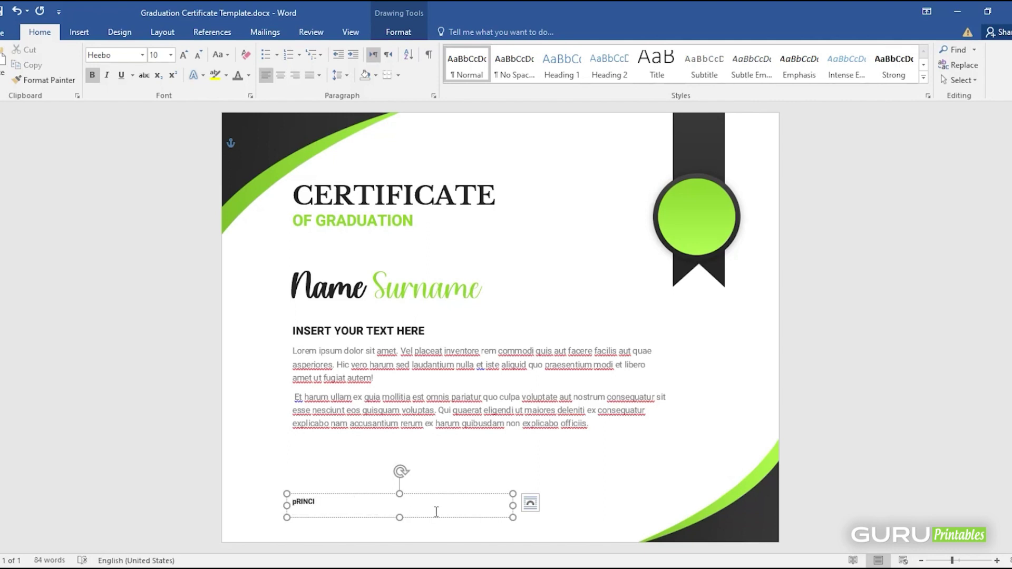
triple_click(436, 512)
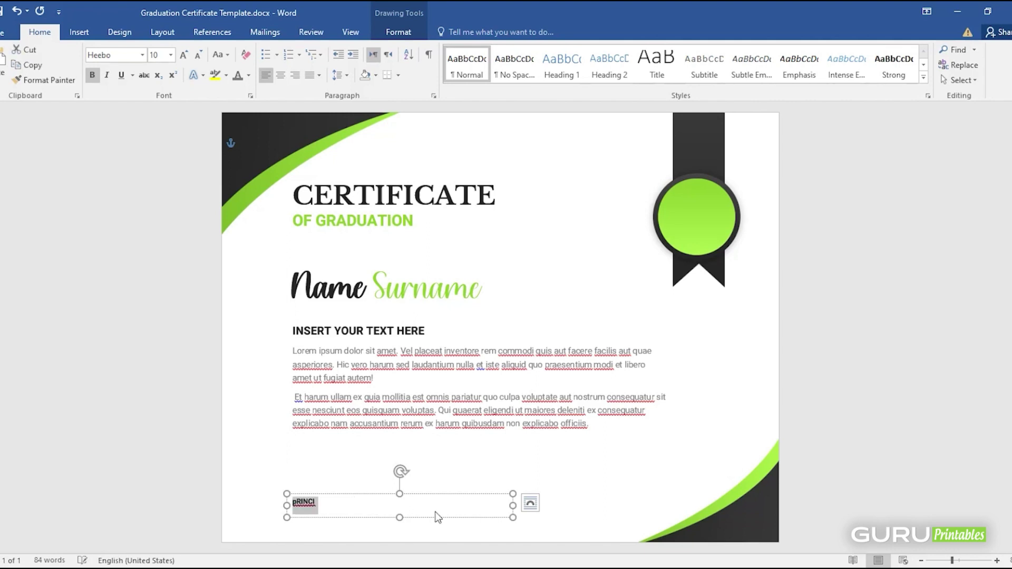
text(Pri)
triple_click(436, 513)
text(D)
Set 'Dated' in Libre Baskerville 14 pt and narrow its box to fit the word
triple_click(437, 512)
key(ctrl+shift+period)
key(ctrl+shift+period)
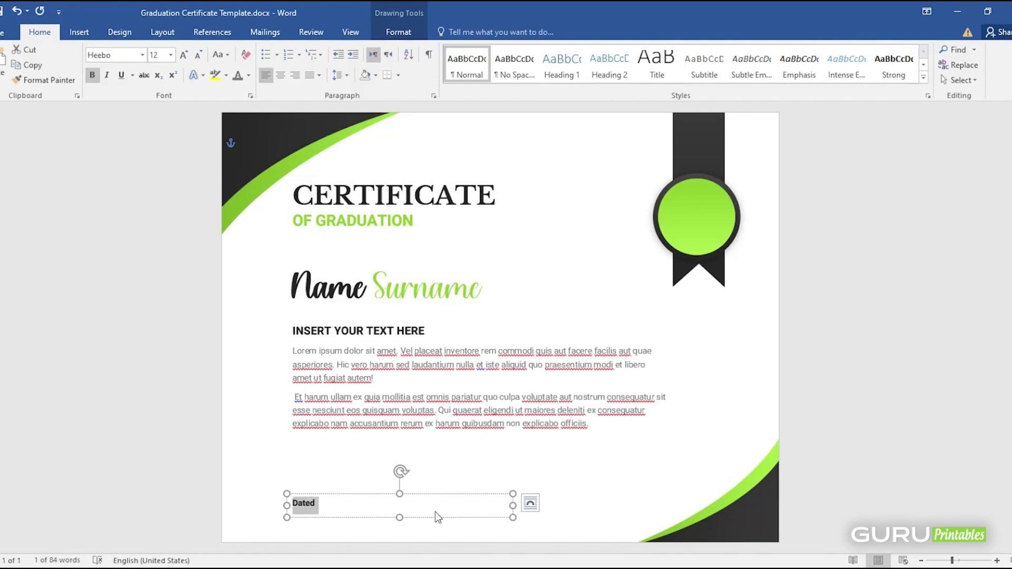
key(ctrl+shift+period)
click(530, 502)
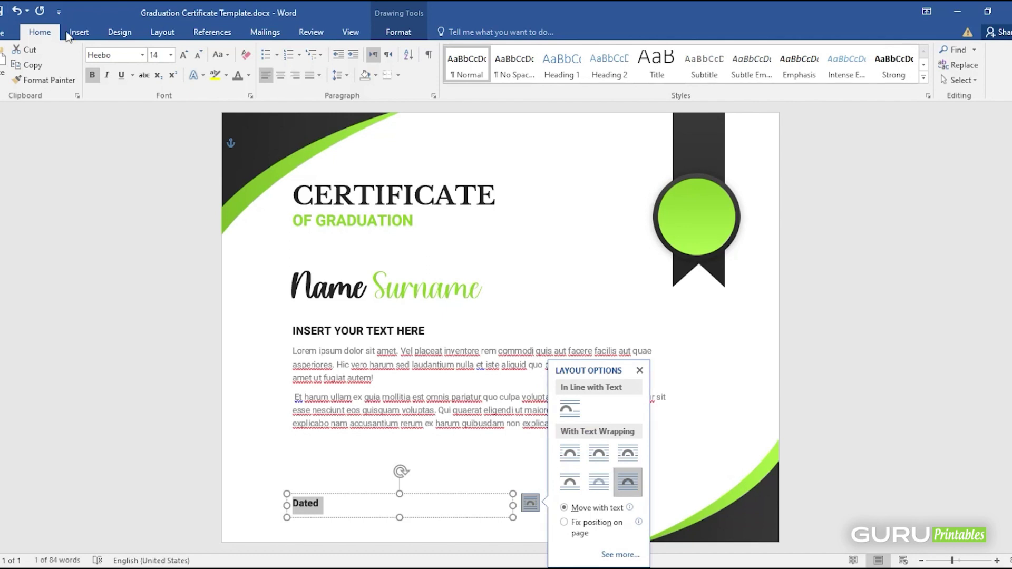
click(112, 55)
text(Libe)
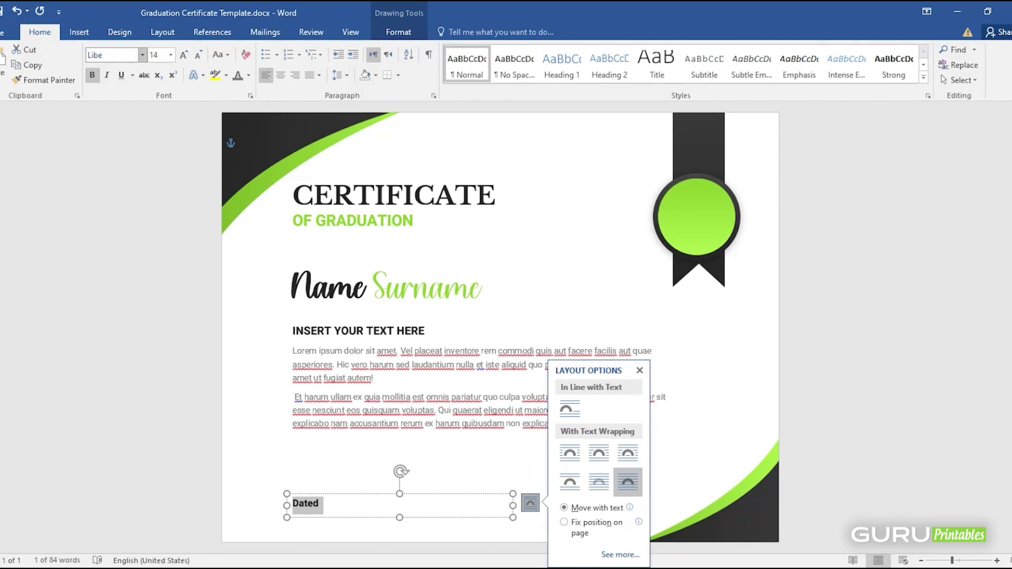
key(BackSpace)
text(re Baskervil)
key(Return)
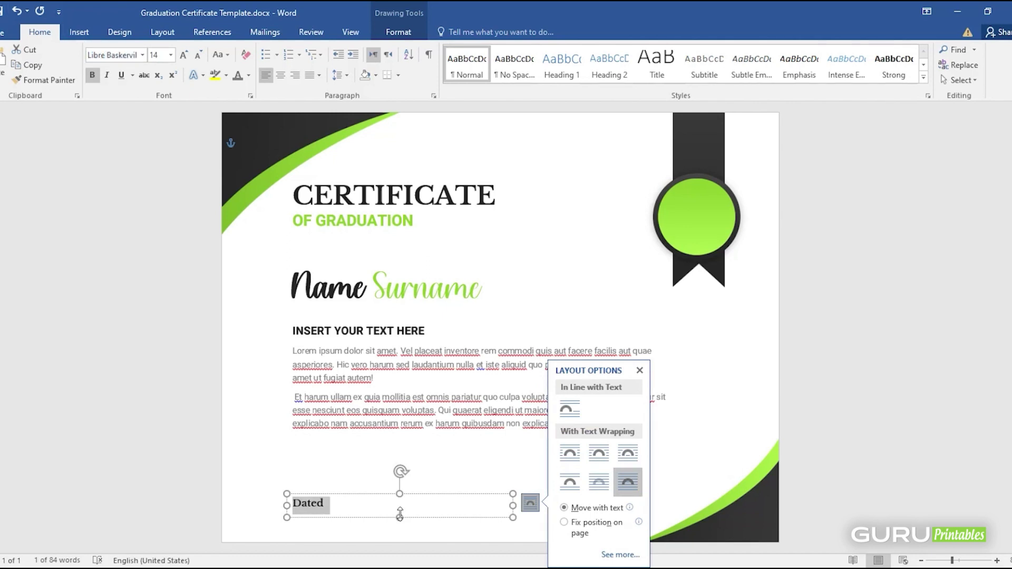
click(400, 515)
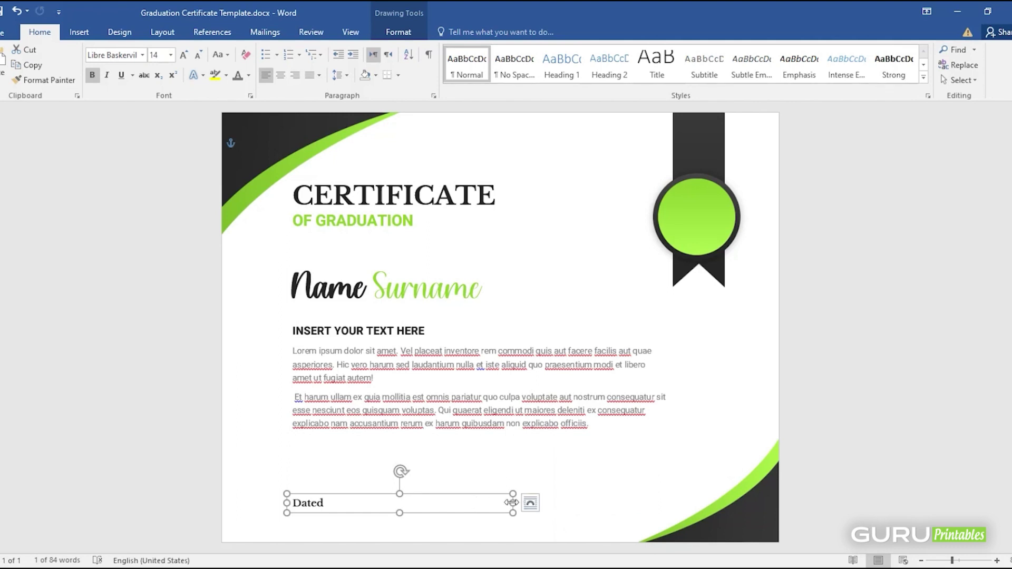
drag(511, 502, 345, 503)
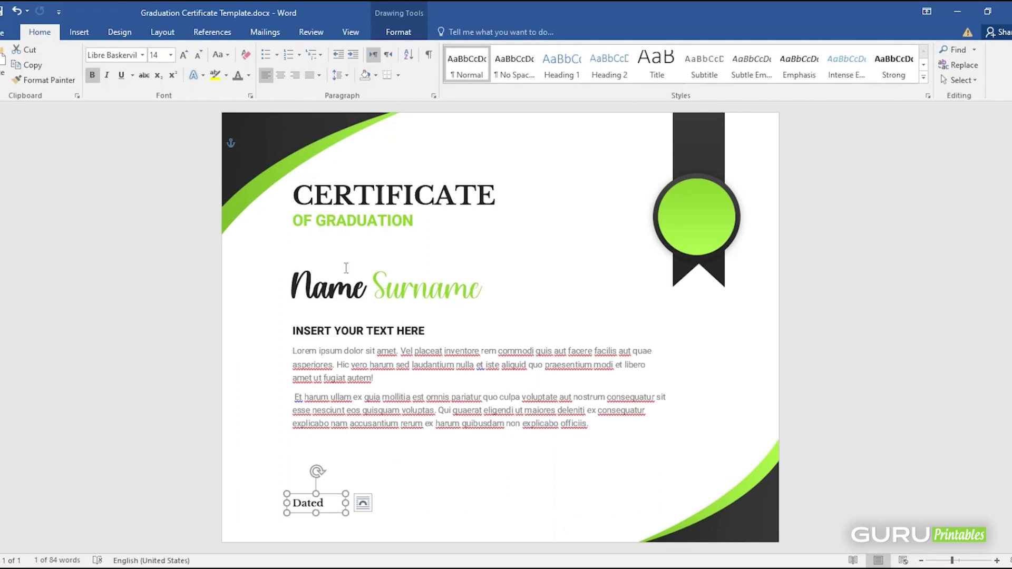
click(388, 375)
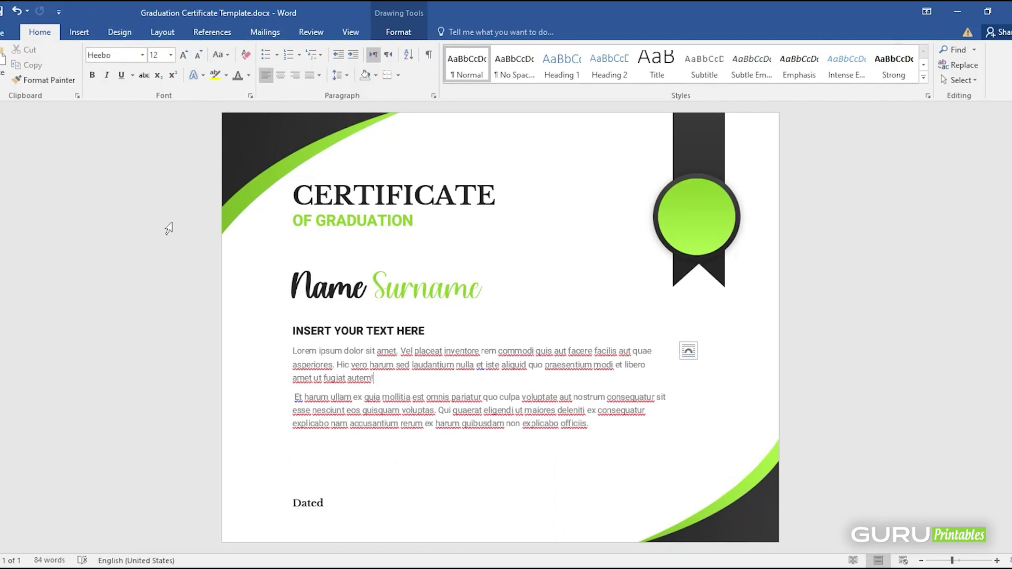
Draw a horizontal line shape above the Dated label
click(79, 33)
click(180, 65)
click(181, 129)
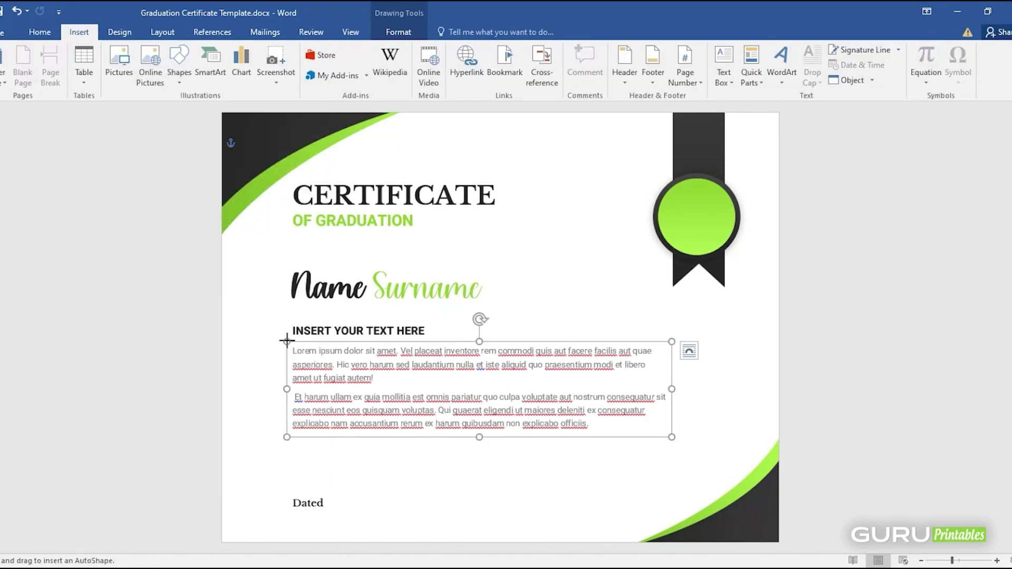
drag(293, 494, 381, 508)
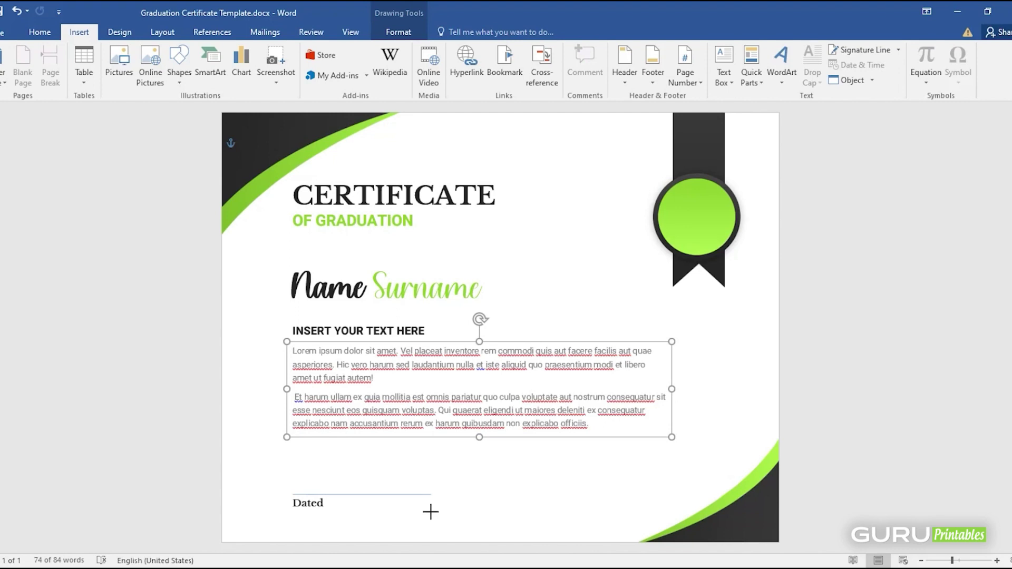
drag(428, 512, 428, 513)
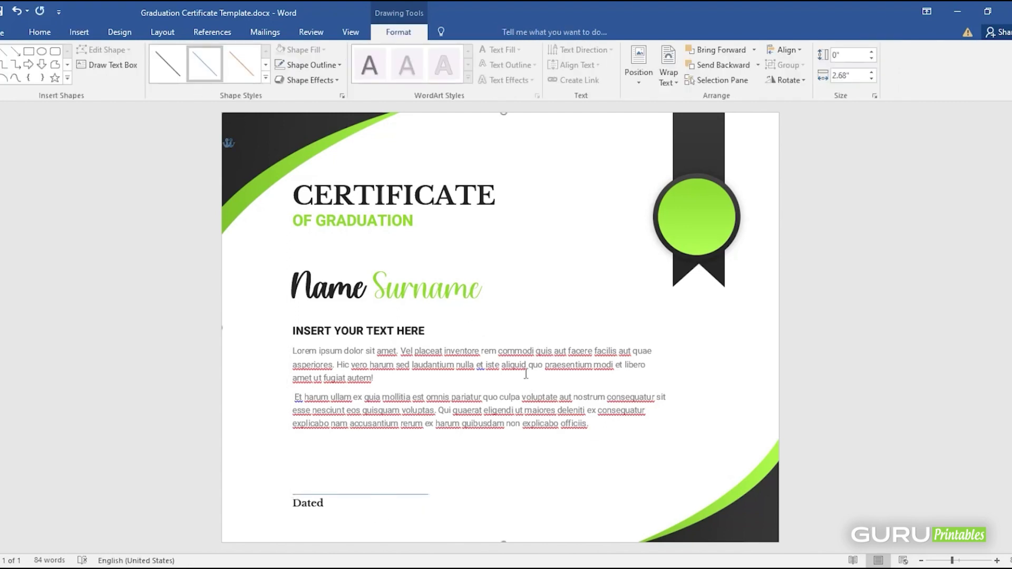
click(416, 494)
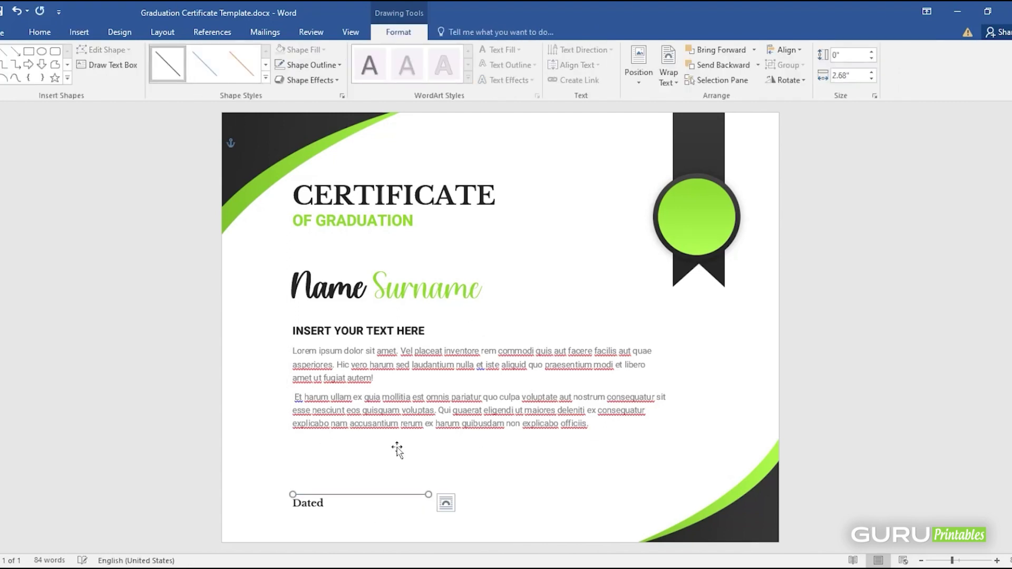
right_click(426, 496)
click(497, 521)
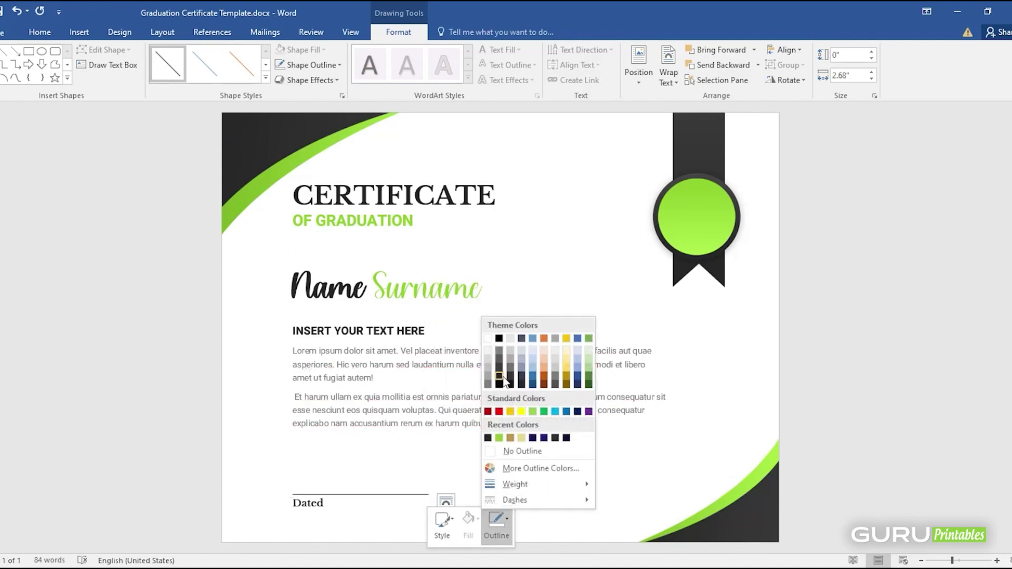
click(361, 404)
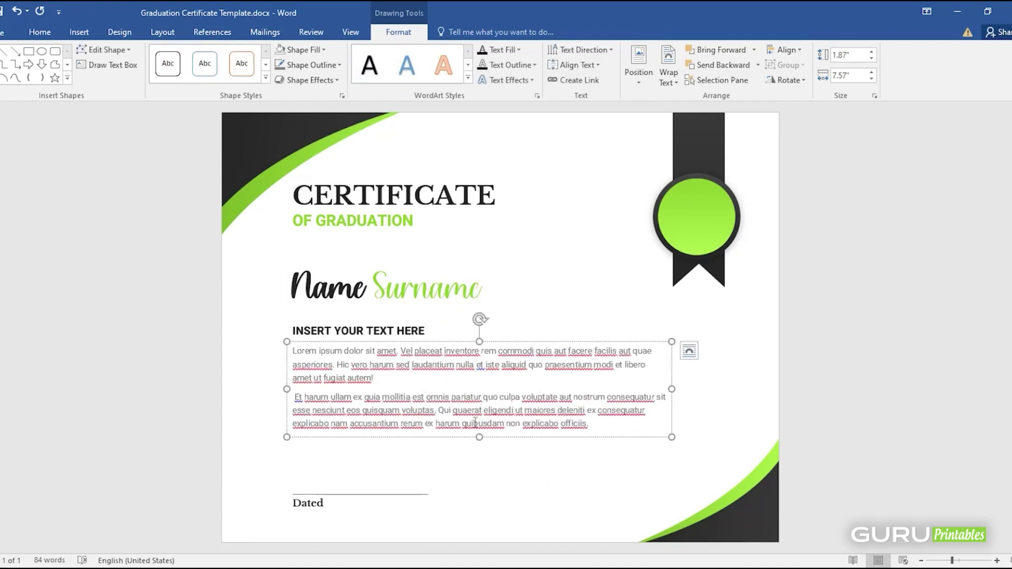
click(406, 504)
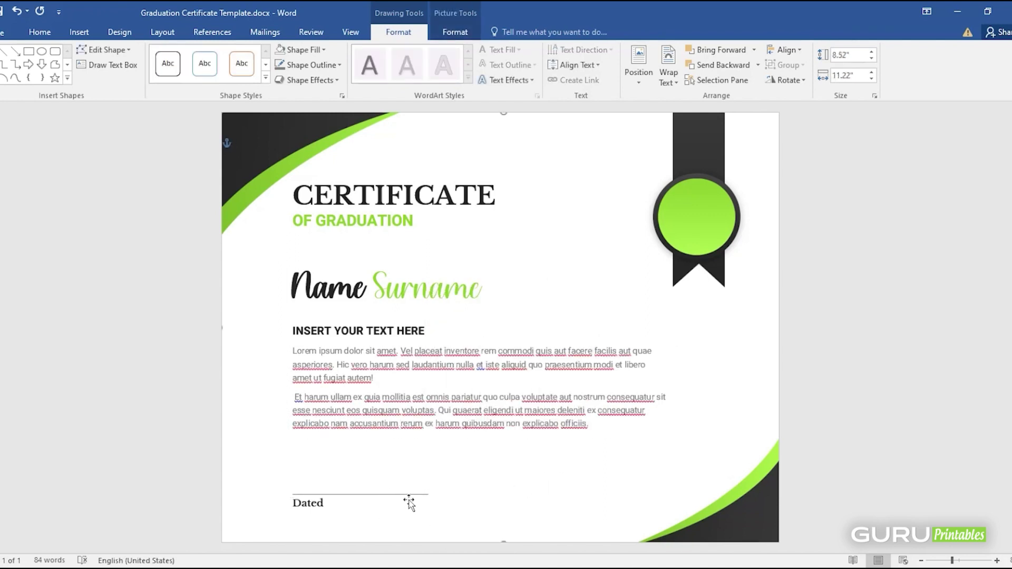
Copy the line and Dated label to the bottom right and retype the copy as 'Signature'
click(409, 496)
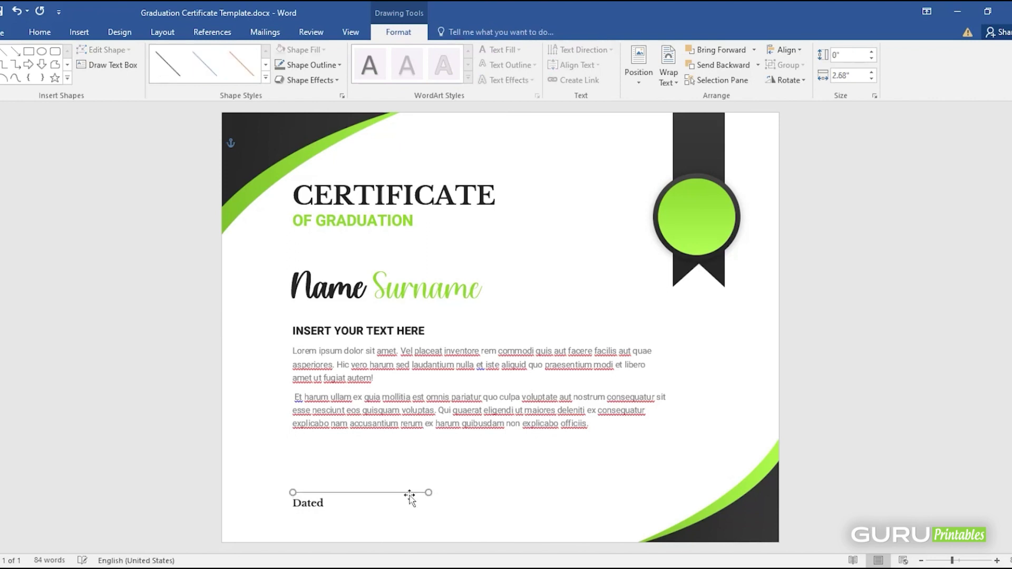
click(374, 452)
click(322, 503)
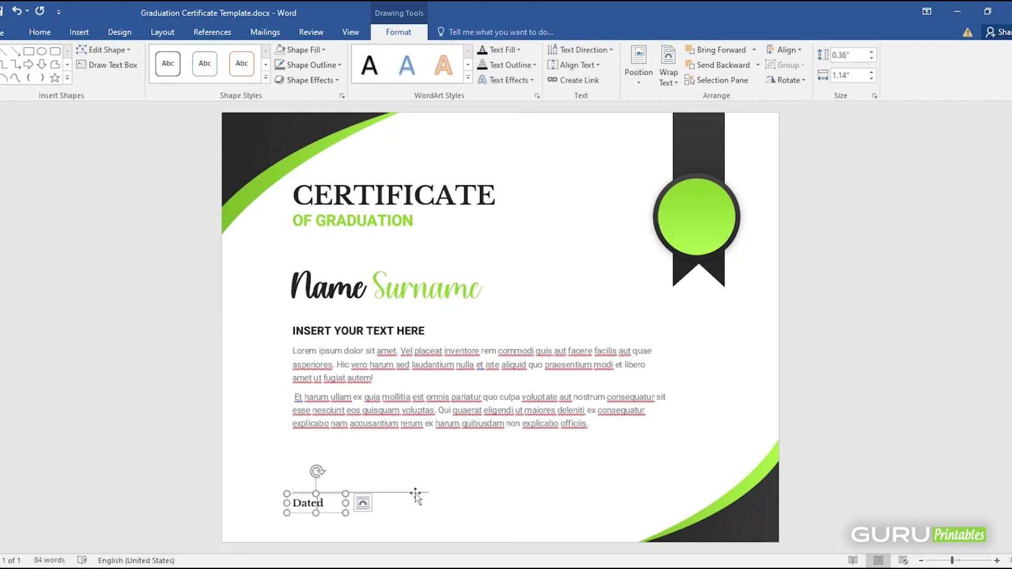
shift+click(416, 493)
drag(416, 493, 643, 522)
drag(641, 523, 671, 525)
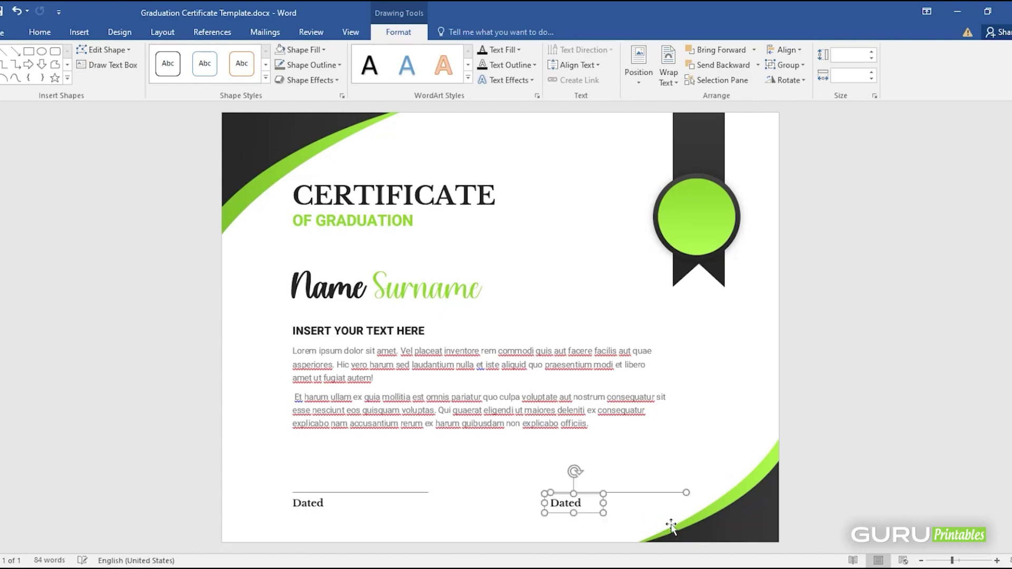
double_click(565, 502)
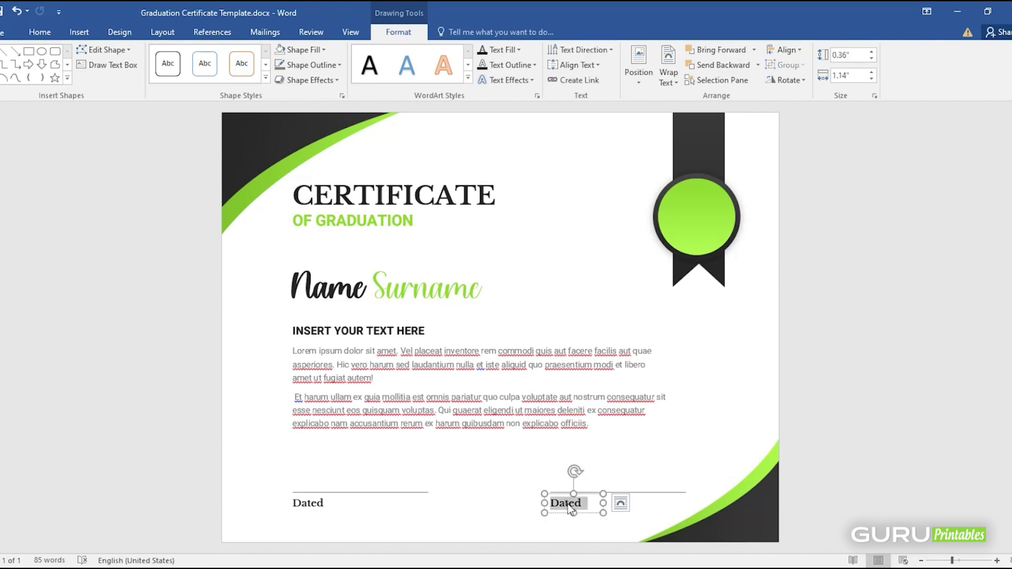
text(Signatu)
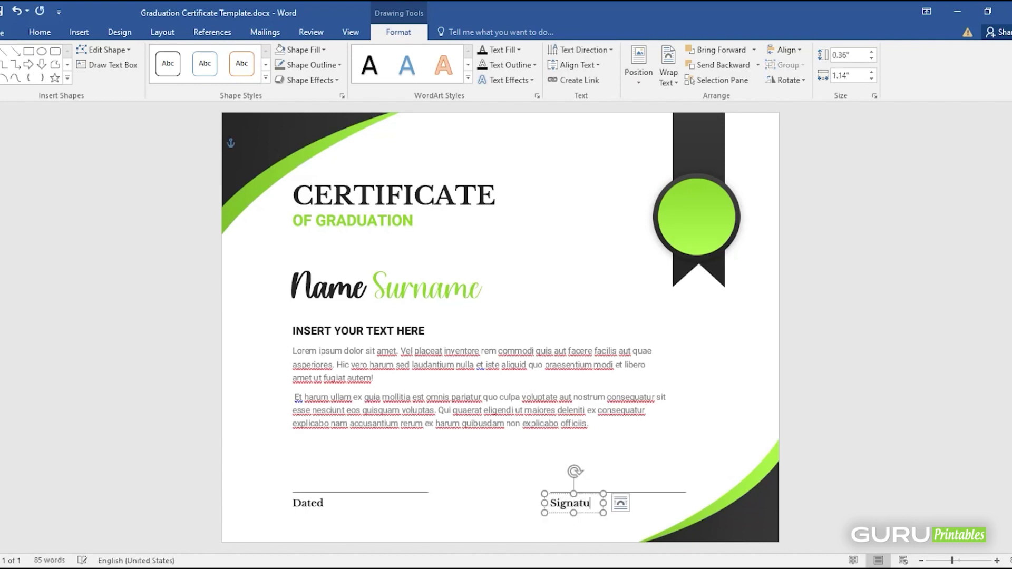
text(re)
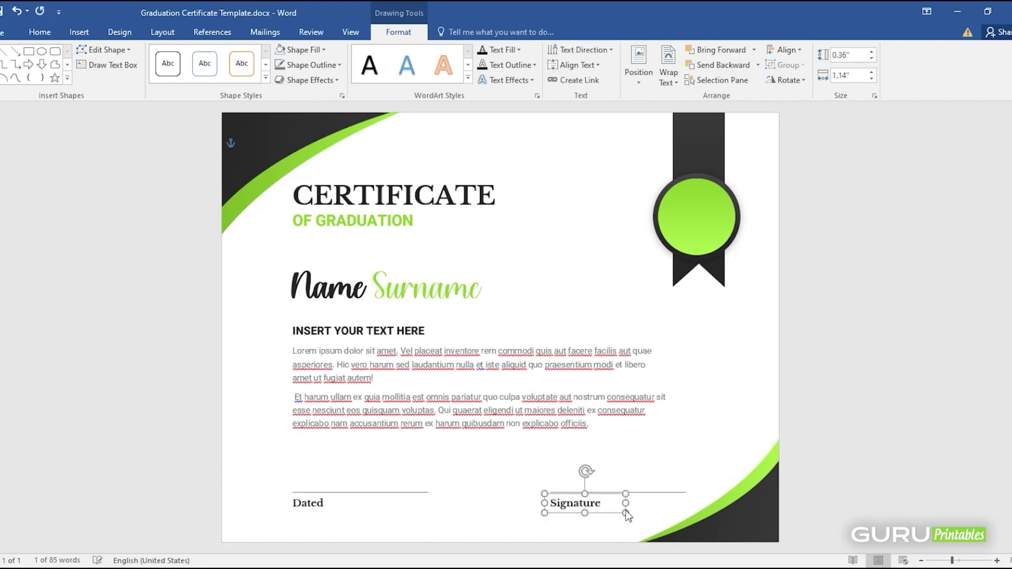
click(473, 463)
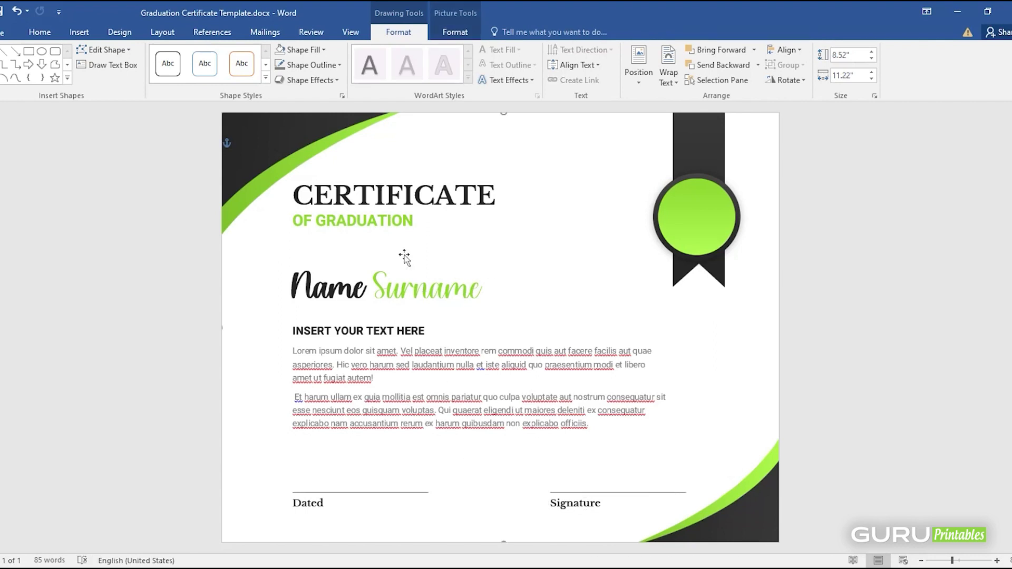
Copy the green seal to page centre, fill it with g-hat-BG.png, and enlarge it over the text
drag(665, 238, 521, 310)
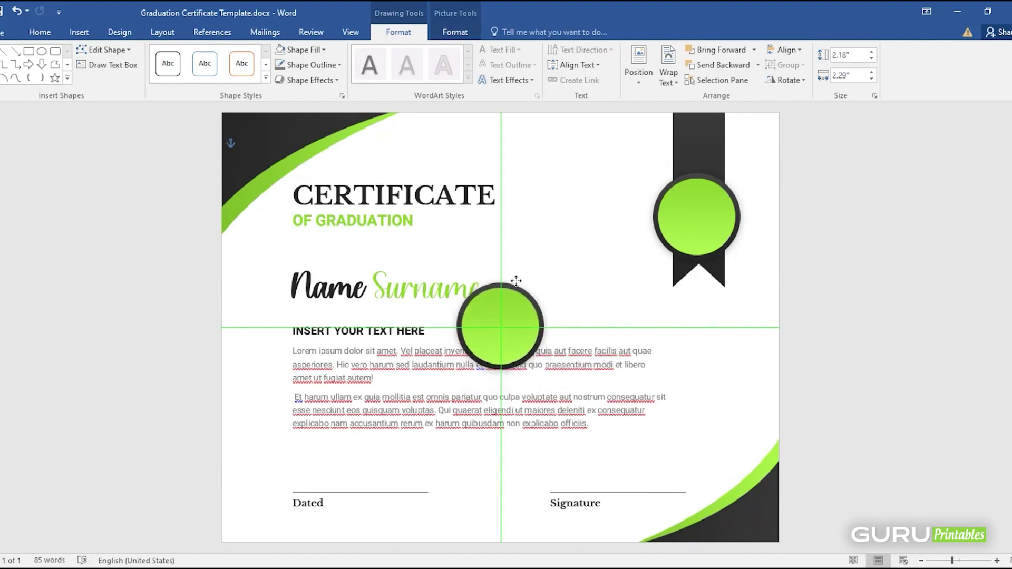
right_click(519, 312)
click(550, 269)
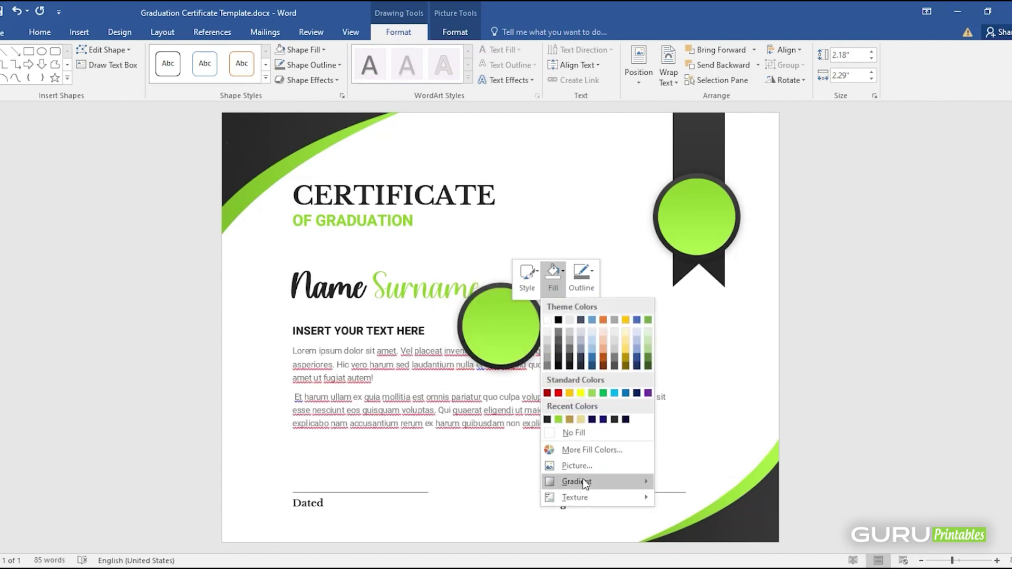
click(580, 465)
click(407, 219)
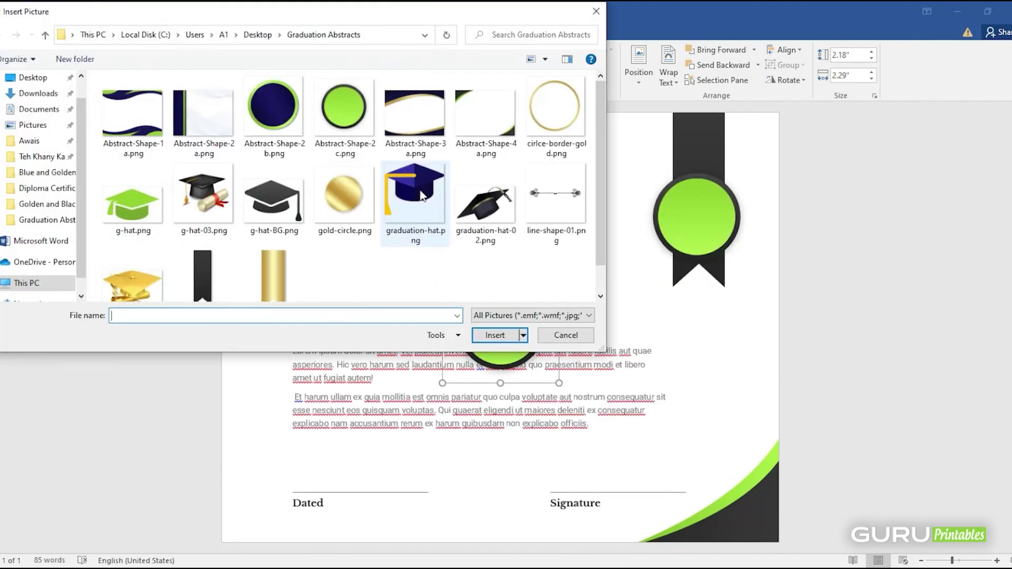
double_click(269, 203)
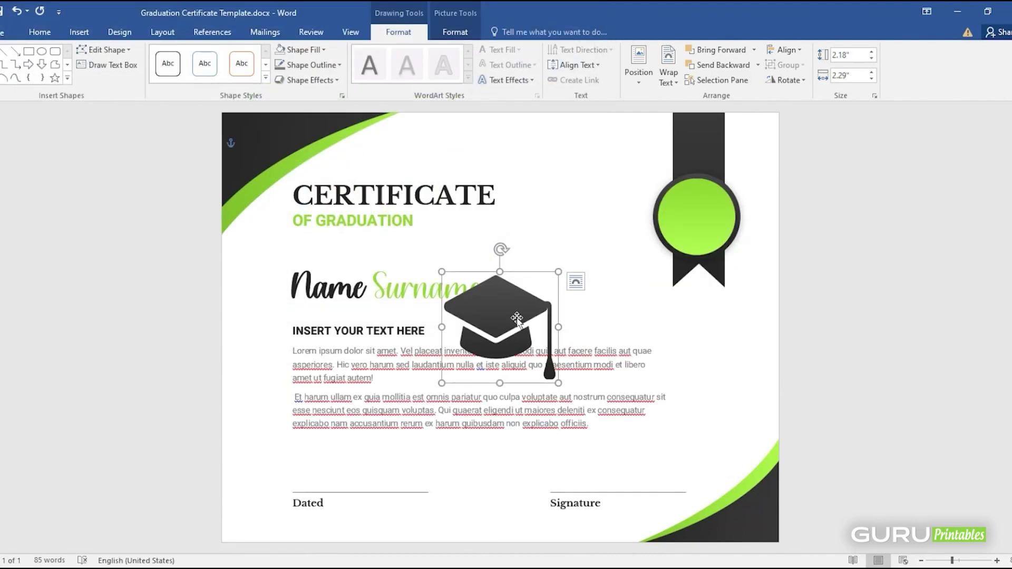
drag(558, 383, 626, 420)
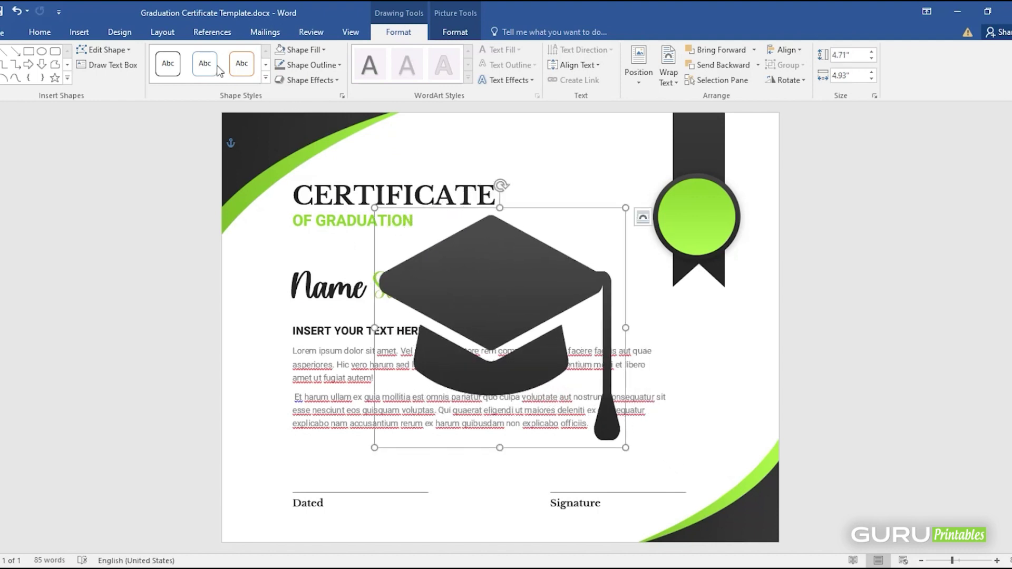
Open the Selection Pane listing the objects on the page
click(39, 31)
click(959, 80)
click(869, 112)
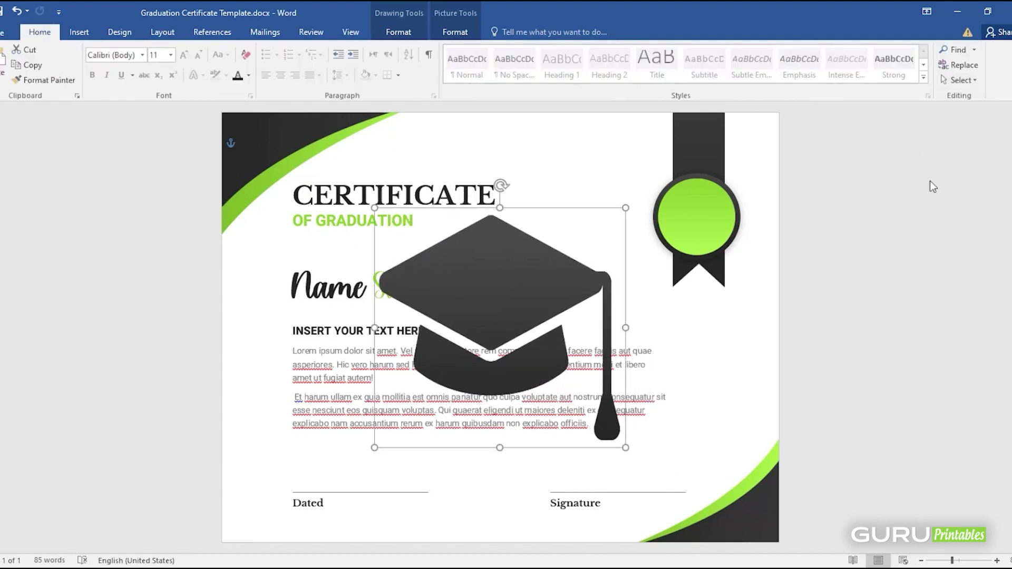
Send the graduation-cap picture to the bottom of the Selection Pane, behind all other objects
drag(854, 159, 917, 316)
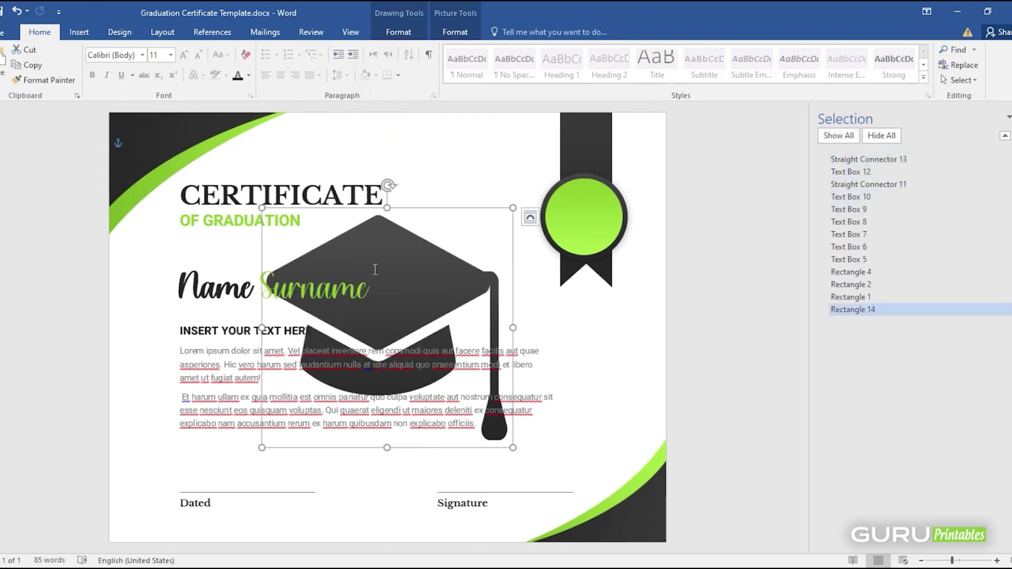
right_click(381, 234)
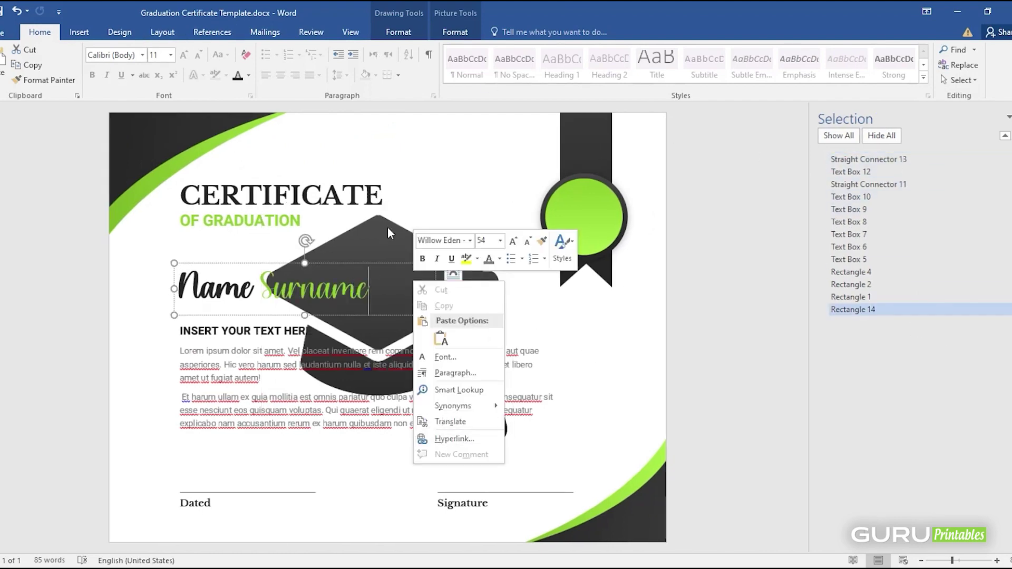
key(Escape)
click(358, 255)
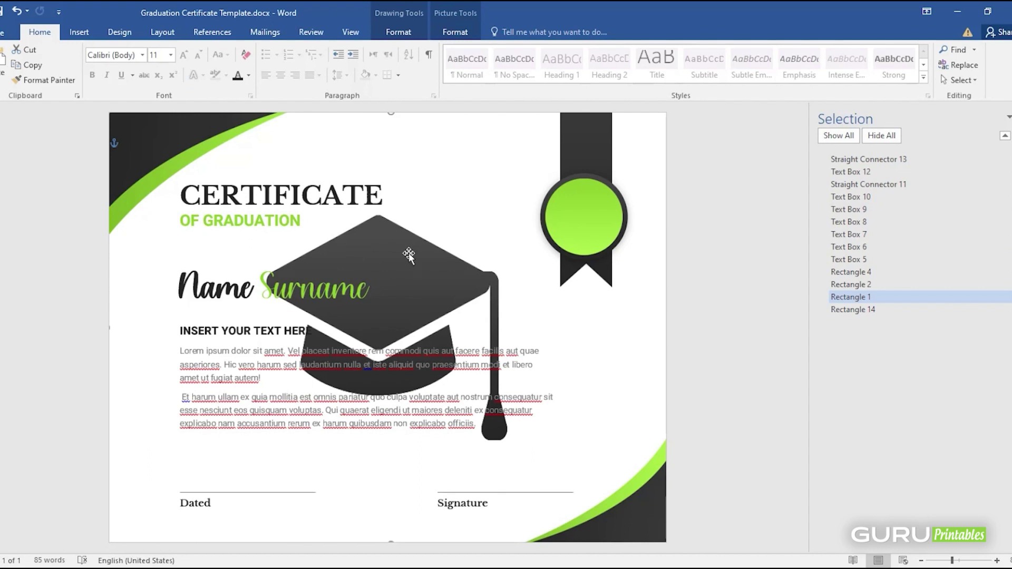
click(703, 282)
click(477, 290)
click(416, 287)
click(410, 349)
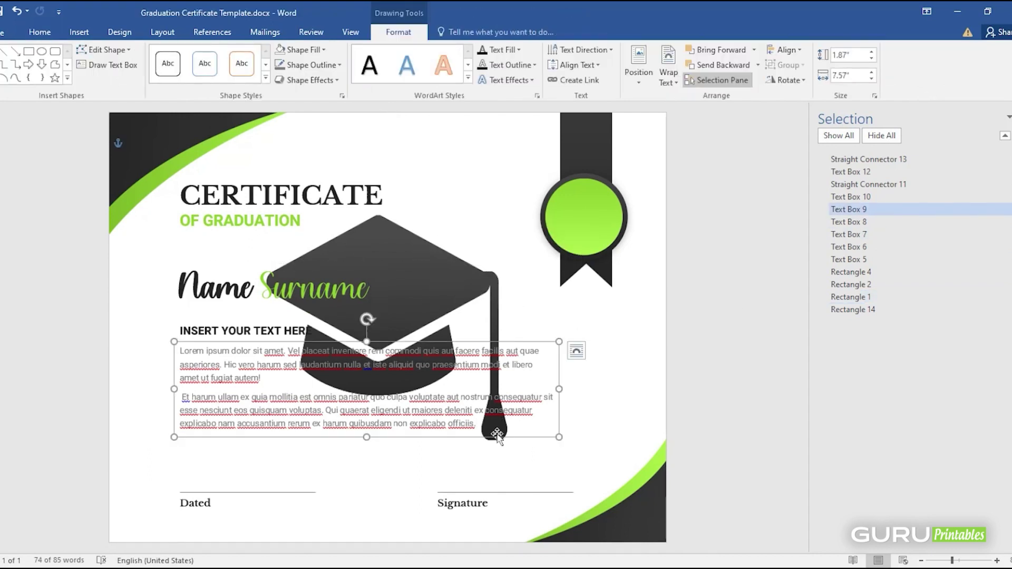
click(466, 305)
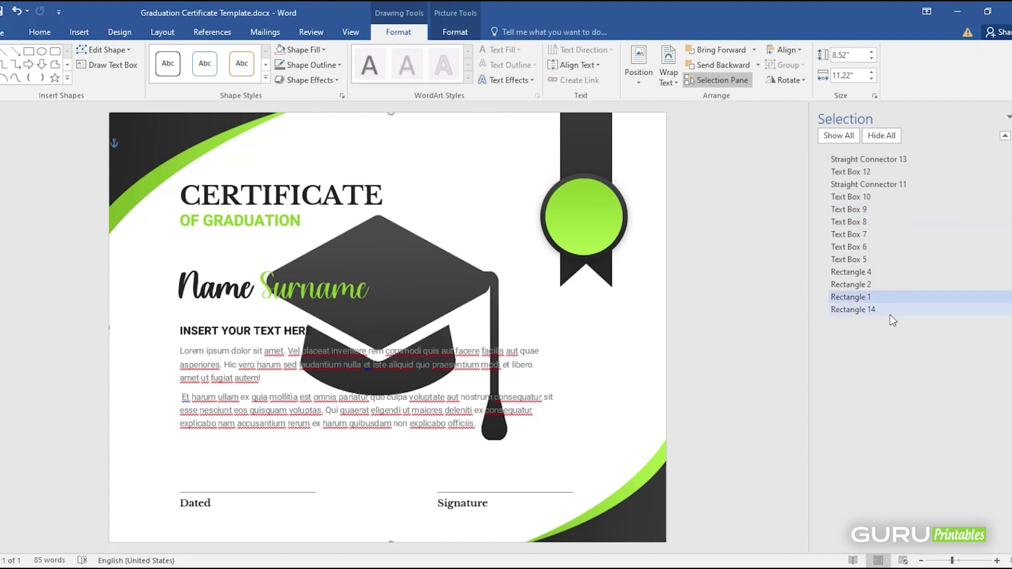
click(870, 309)
Fade the cap picture to 85% transparency in Format Picture's fill settings
right_click(561, 278)
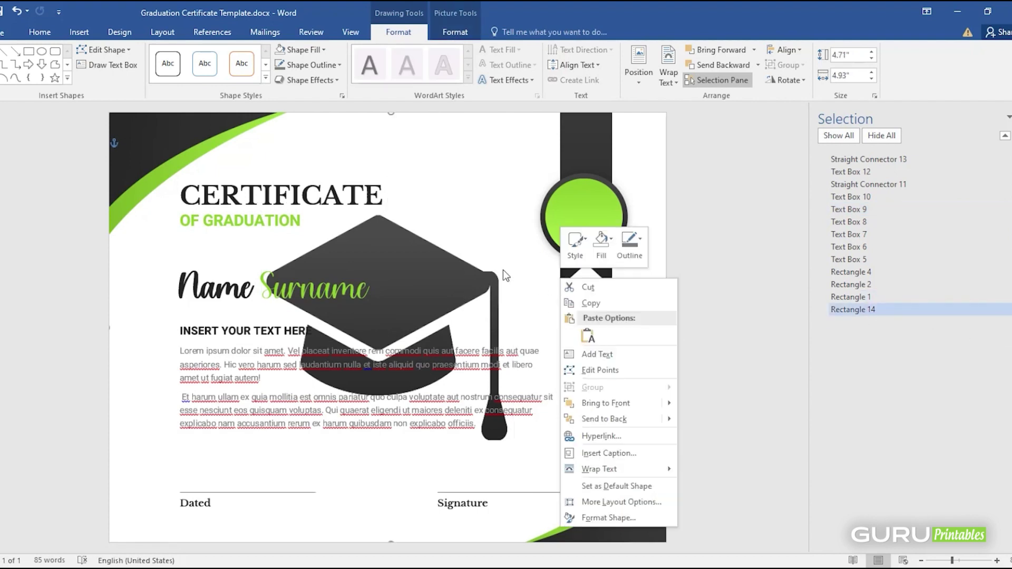
click(609, 517)
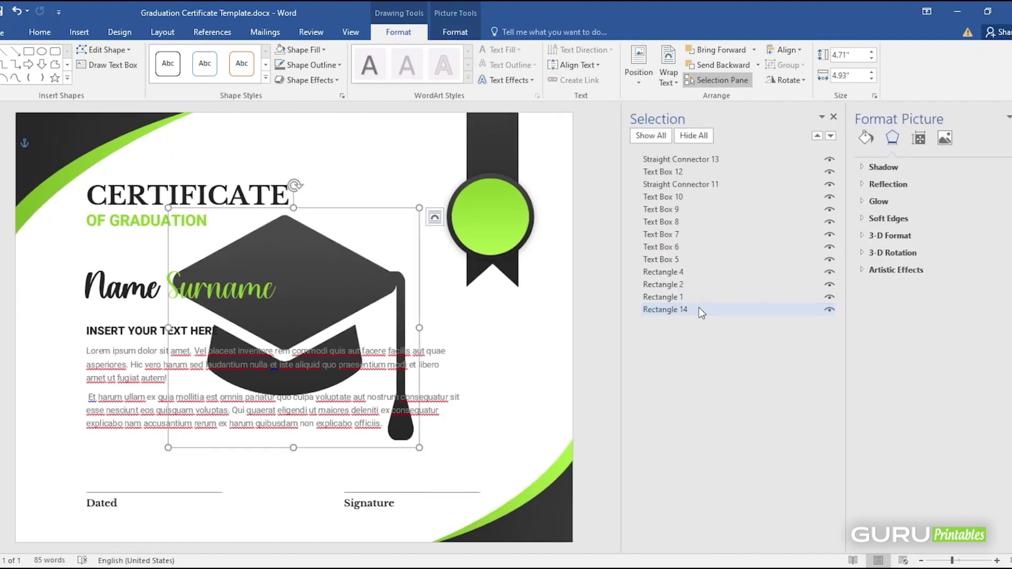
click(865, 138)
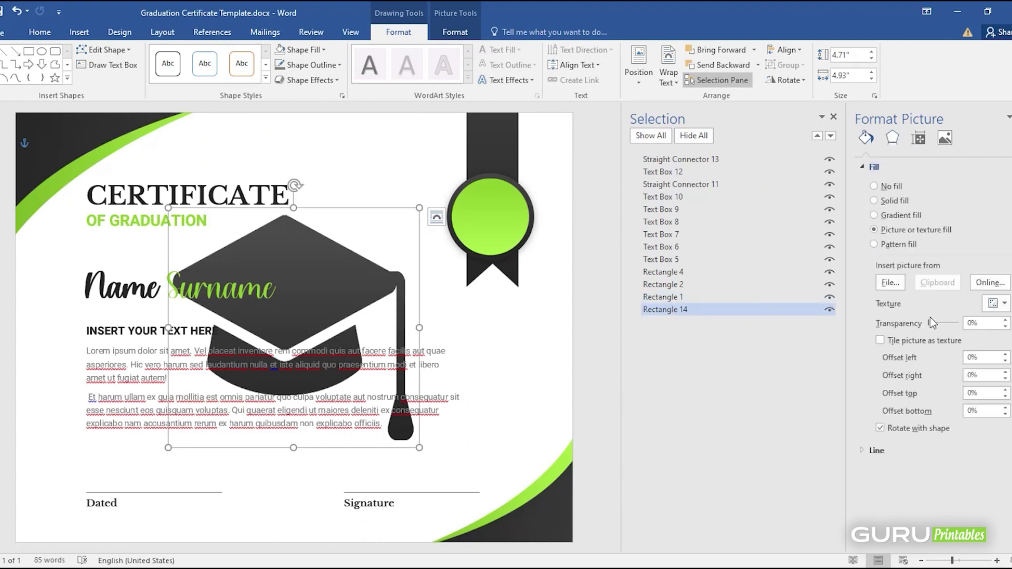
drag(930, 322, 953, 322)
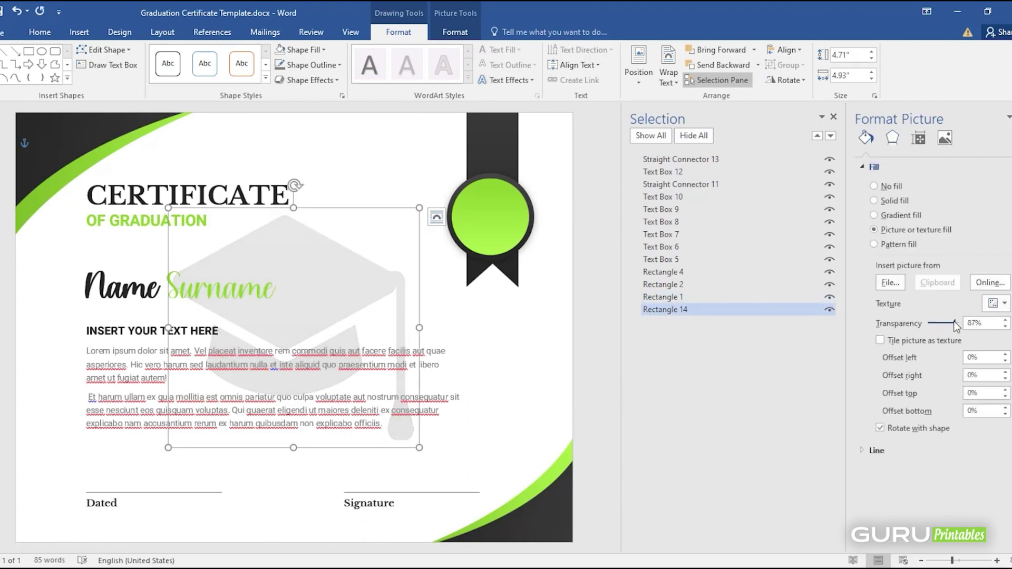
key(Escape)
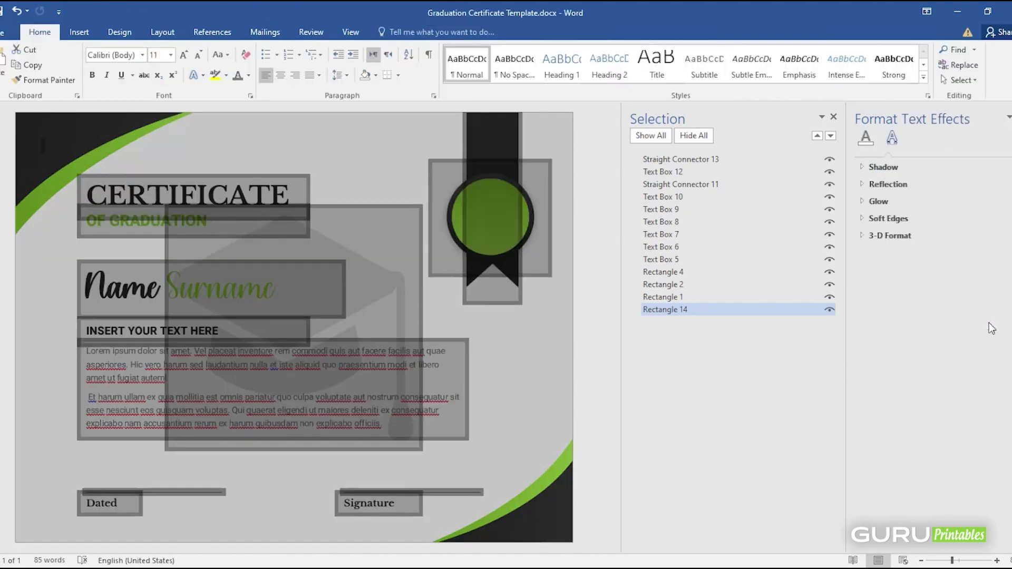
click(680, 297)
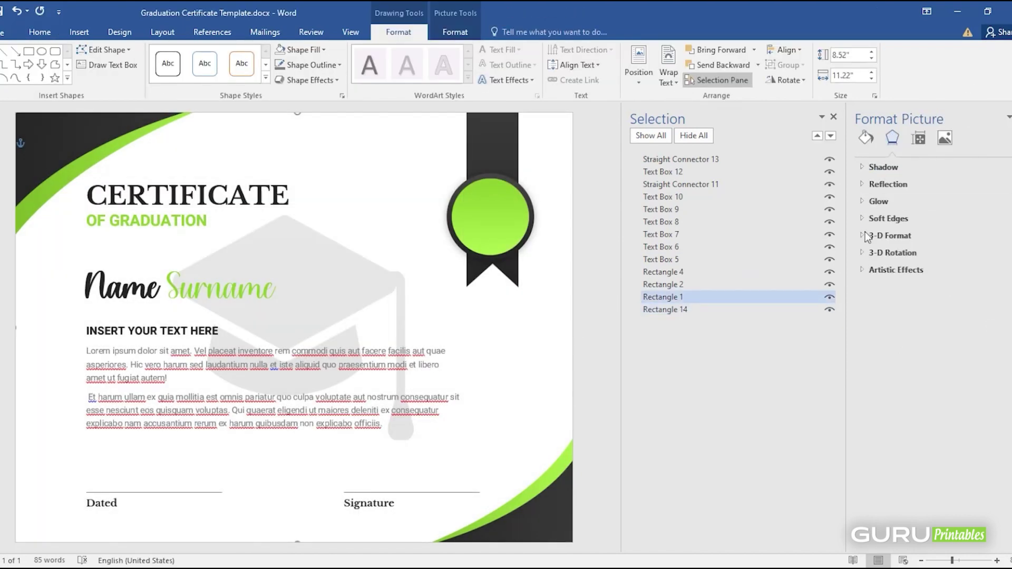
click(677, 309)
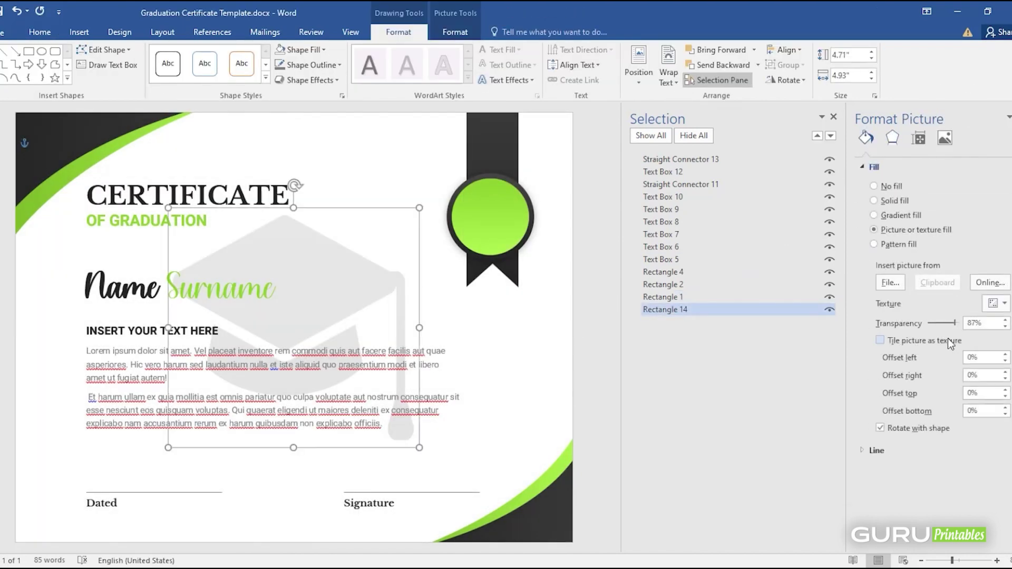
text(90)
key(BackSpace)
key(BackSpace)
text(85)
click(519, 336)
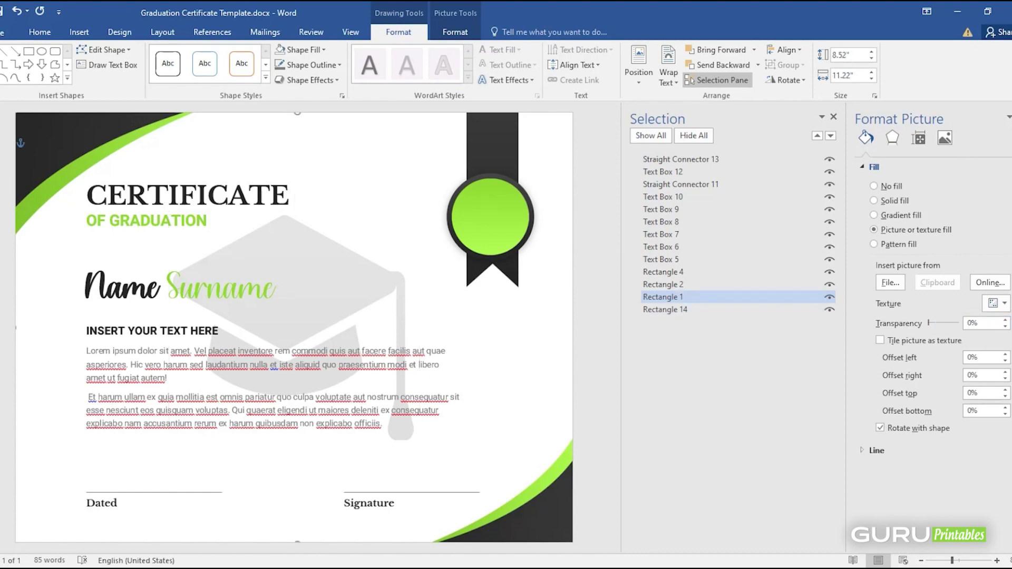
Save the certificate and check it in print preview
key(ctrl+s)
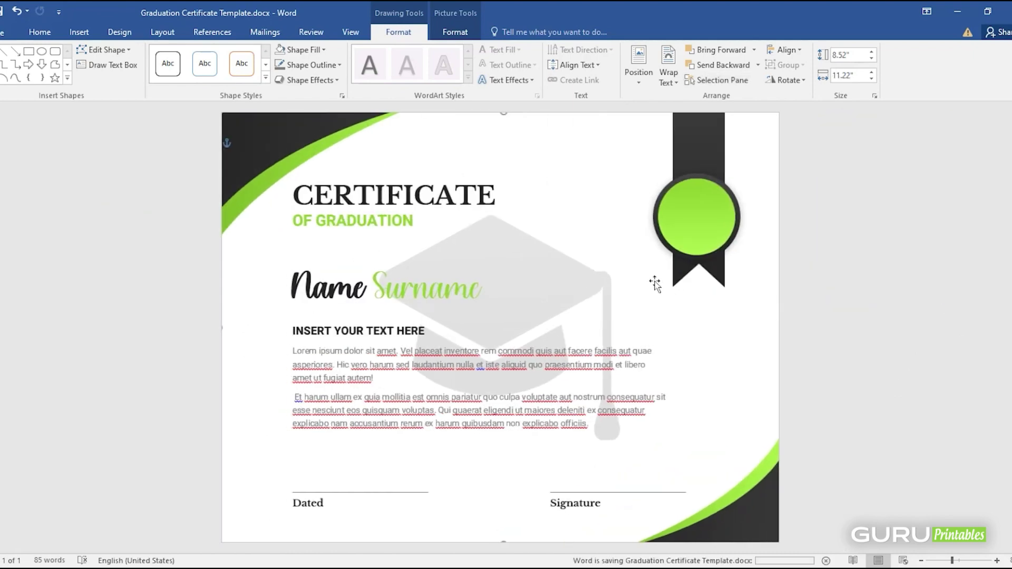
key(ctrl+p)
key(Escape)
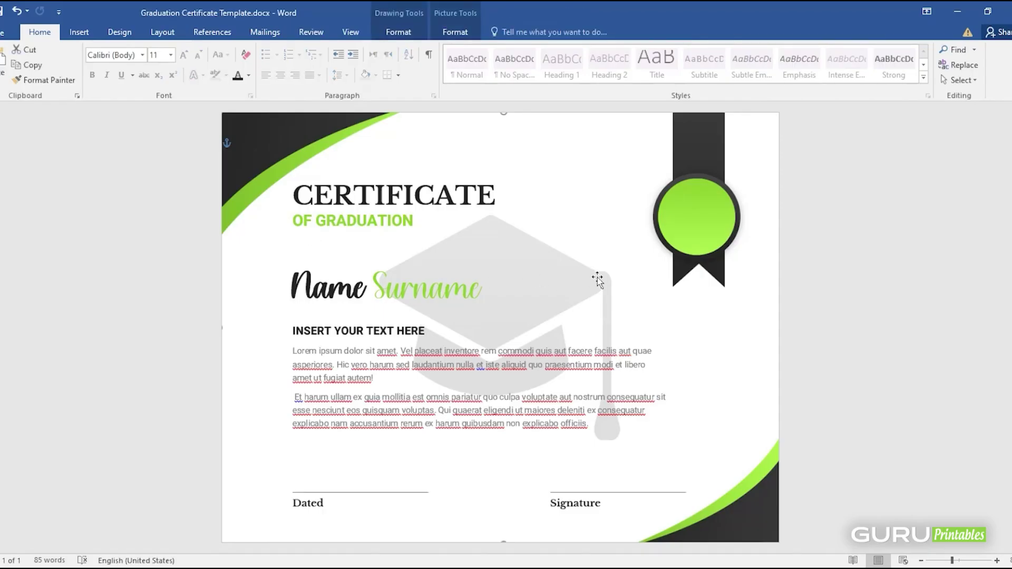
Ctrl-drag a copy of the OF GRADUATION text box beside the green seal and start replacing its text
click(377, 221)
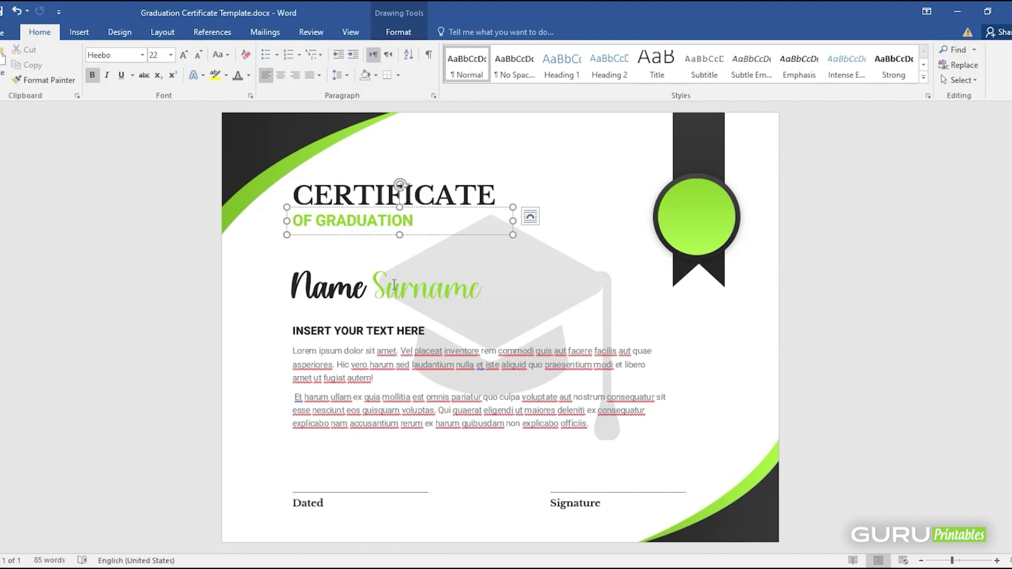
click(438, 213)
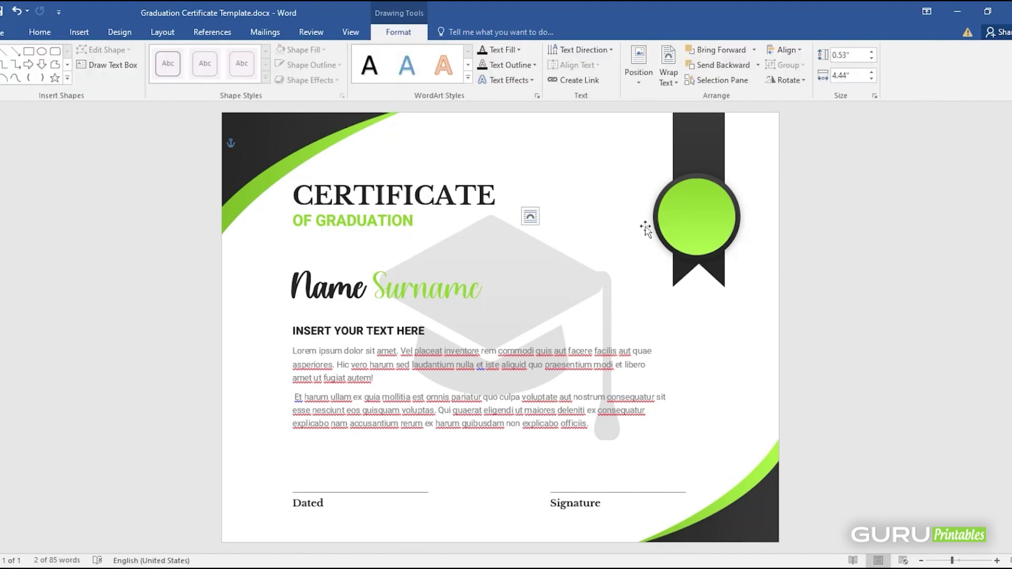
click(421, 274)
click(372, 219)
drag(372, 218, 588, 218)
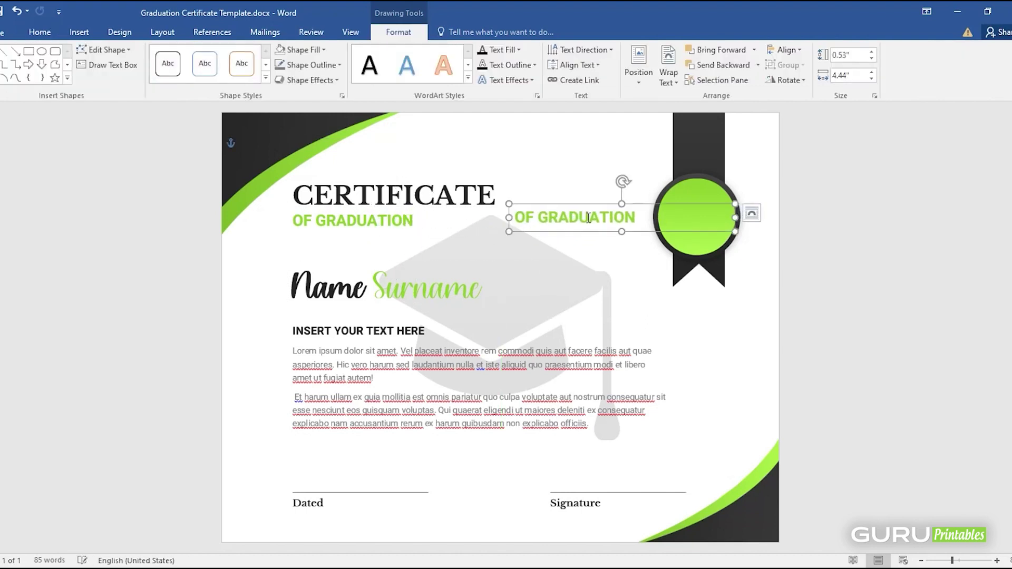
triple_click(588, 218)
text(Graduated)
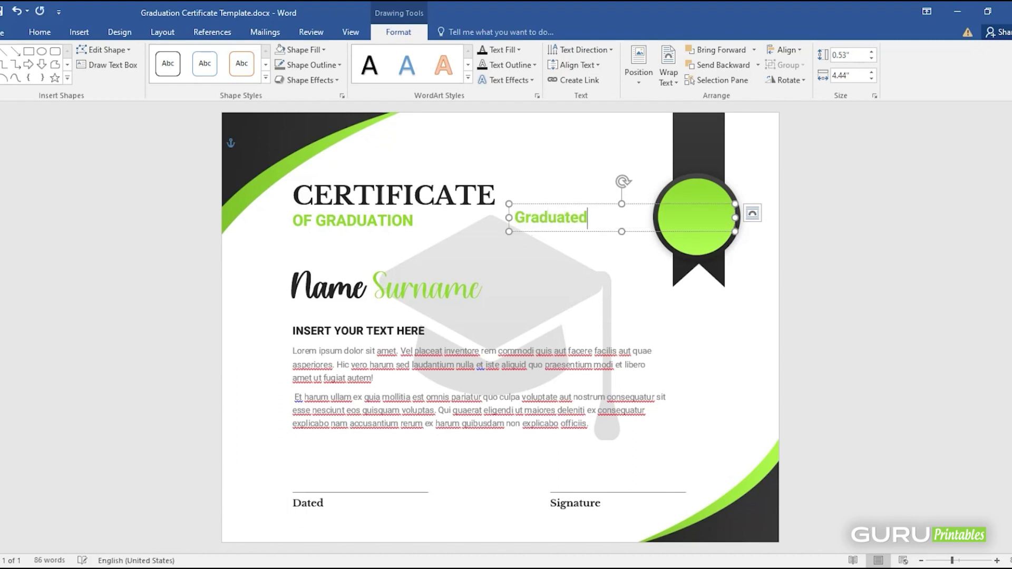
Narrow the copied text box and retype its text as 'Graduated'
triple_click(588, 218)
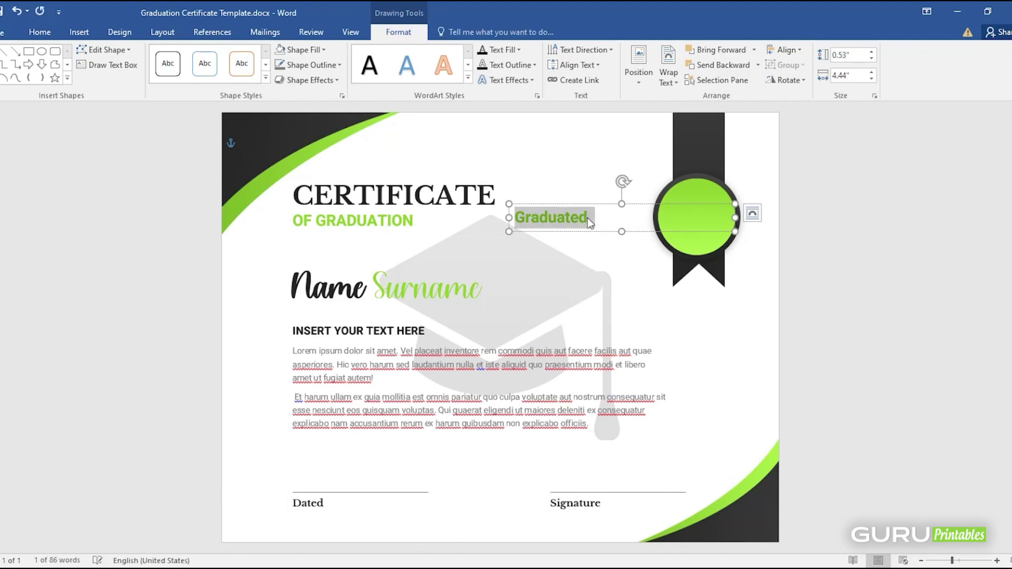
mouse_move(735, 217)
mouse_down()
mouse_move(596, 233)
mouse_move(639, 232)
mouse_up()
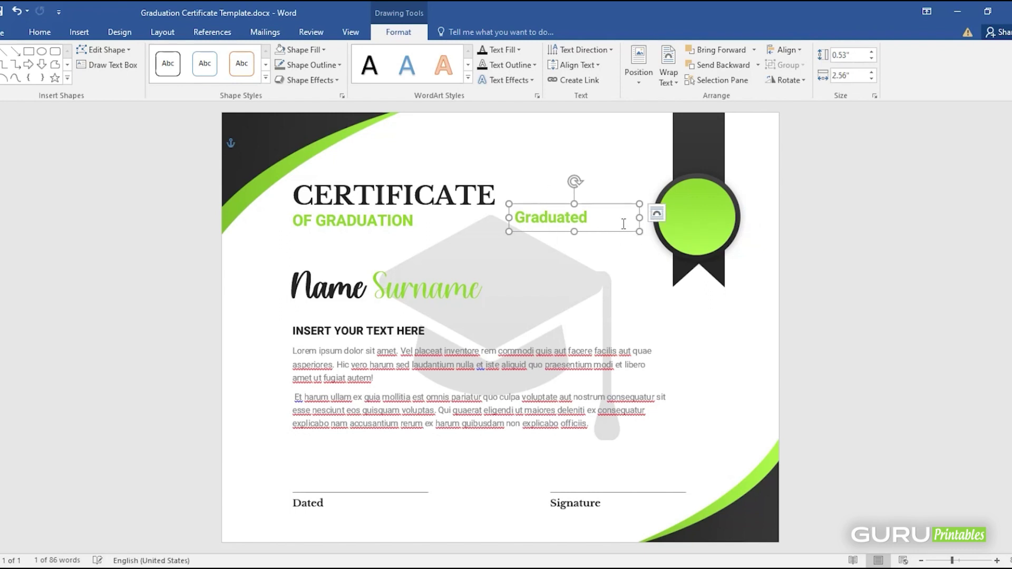
triple_click(622, 224)
text(Graduate)
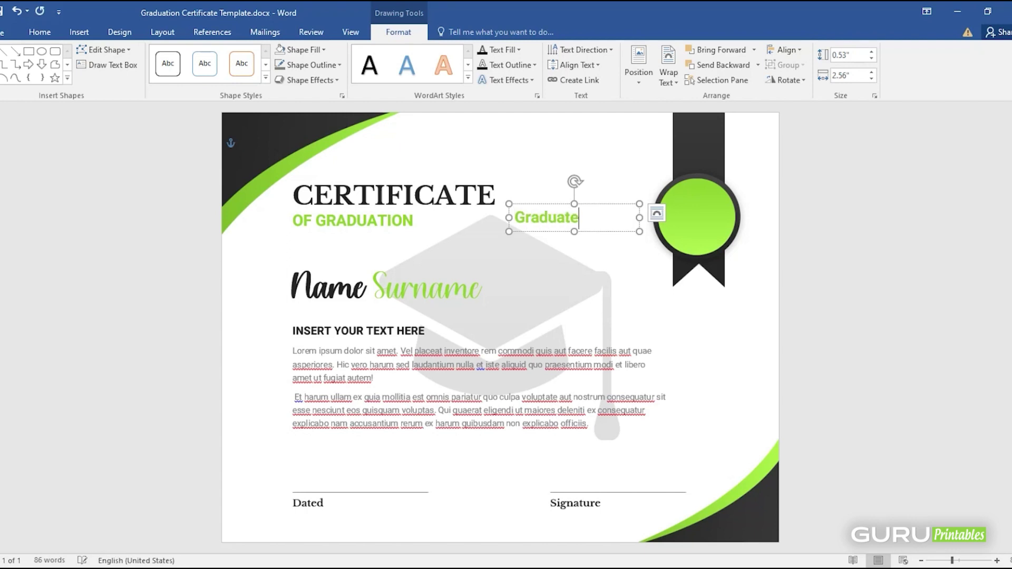
text(d)
triple_click(532, 216)
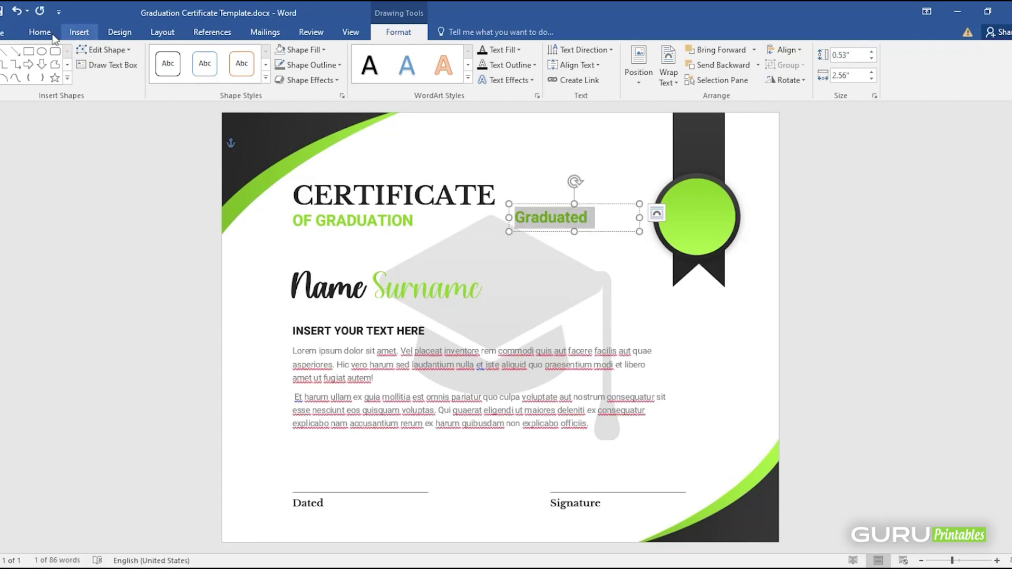
click(40, 31)
Make the Graduated text black, centred and size 16, and resize its text box
click(248, 75)
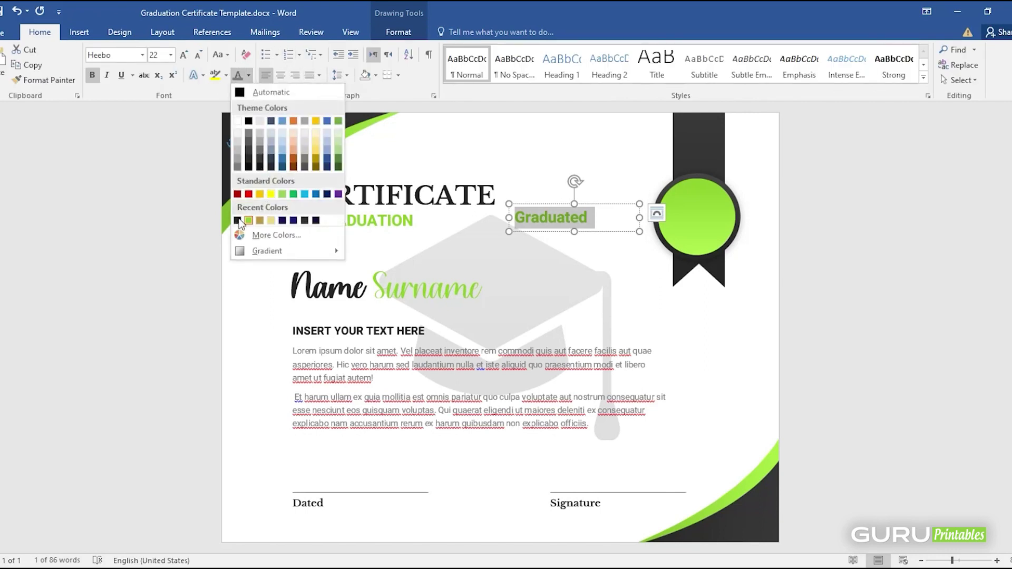
click(260, 166)
click(548, 217)
mouse_move(639, 217)
mouse_down()
mouse_move(598, 217)
mouse_move(721, 192)
mouse_up()
key(ctrl+a)
key(ctrl+e)
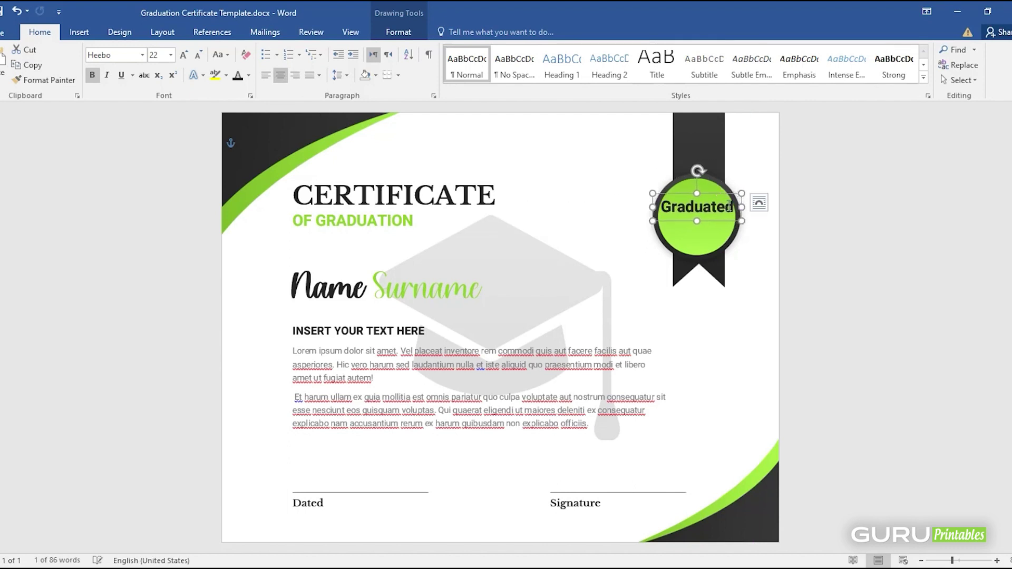
key(ctrl+a)
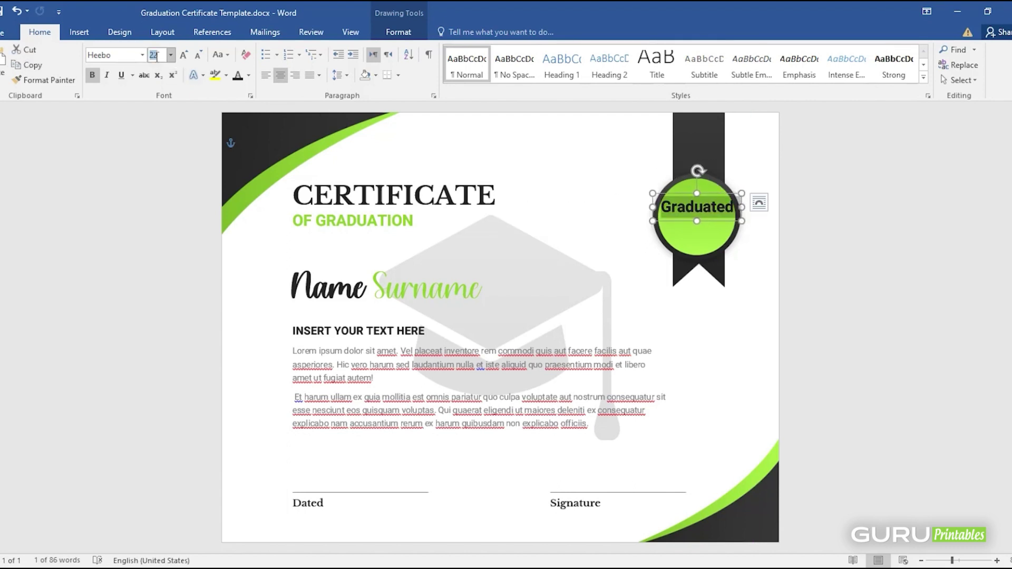
key(Return)
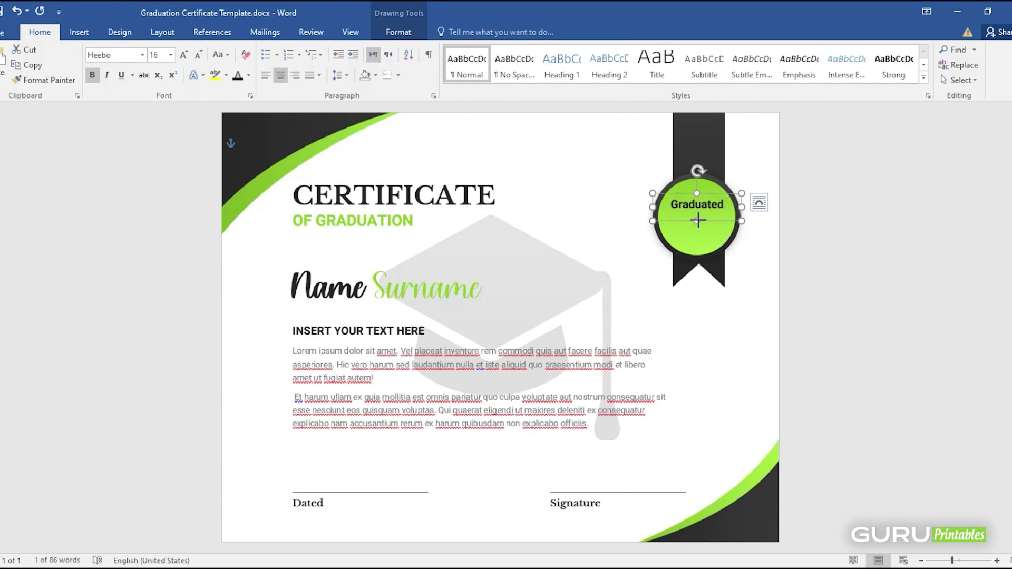
drag(697, 221, 711, 223)
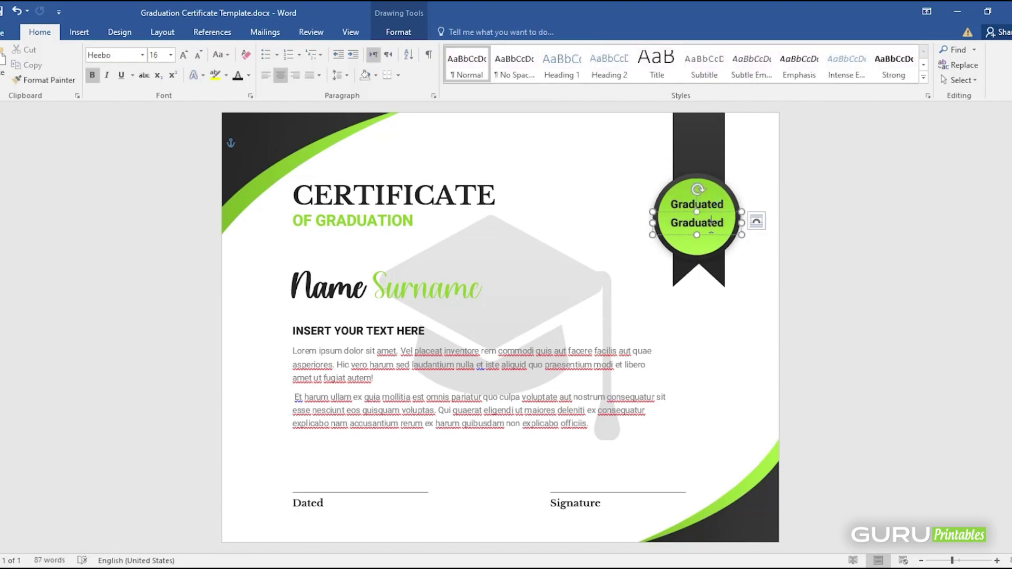
Replace the second line with a larger '2023' and enlarge the box so it fits
double_click(711, 222)
text(2023)
double_click(711, 228)
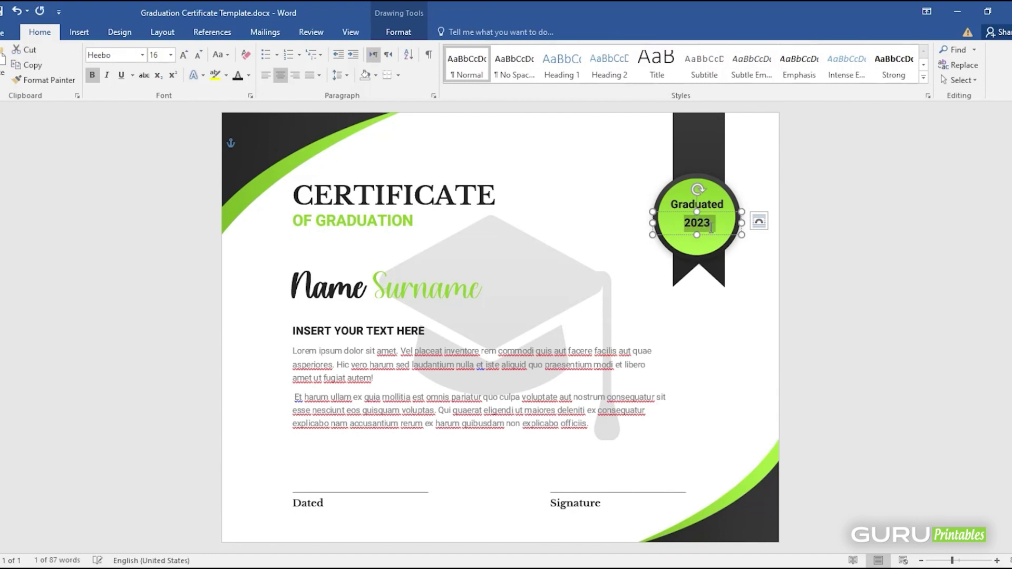
key(ctrl+shift+period)
key(ctrl+shift+period)
key(ctrl+shift+period)
mouse_move(697, 236)
mouse_down()
mouse_move(699, 243)
mouse_move(715, 204)
mouse_up()
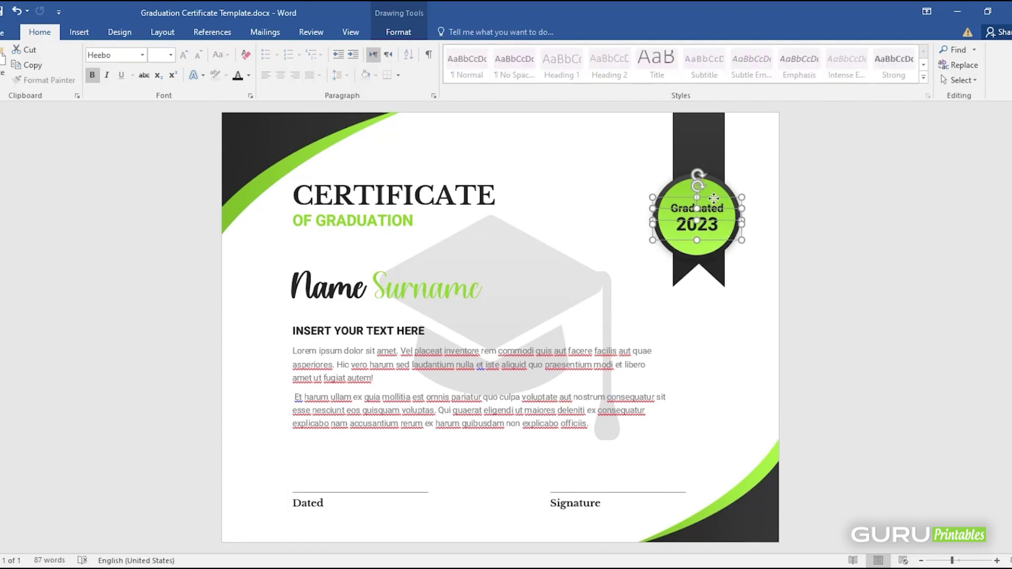
click(515, 256)
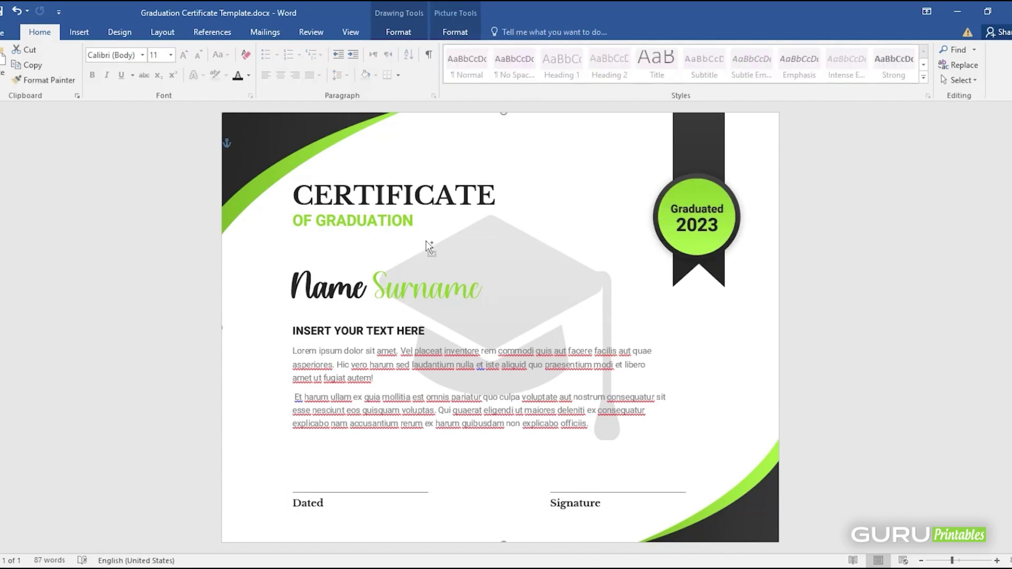
Preview the certificate for print, then draw a test rectangle over the heading and delete it
key(ctrl+p)
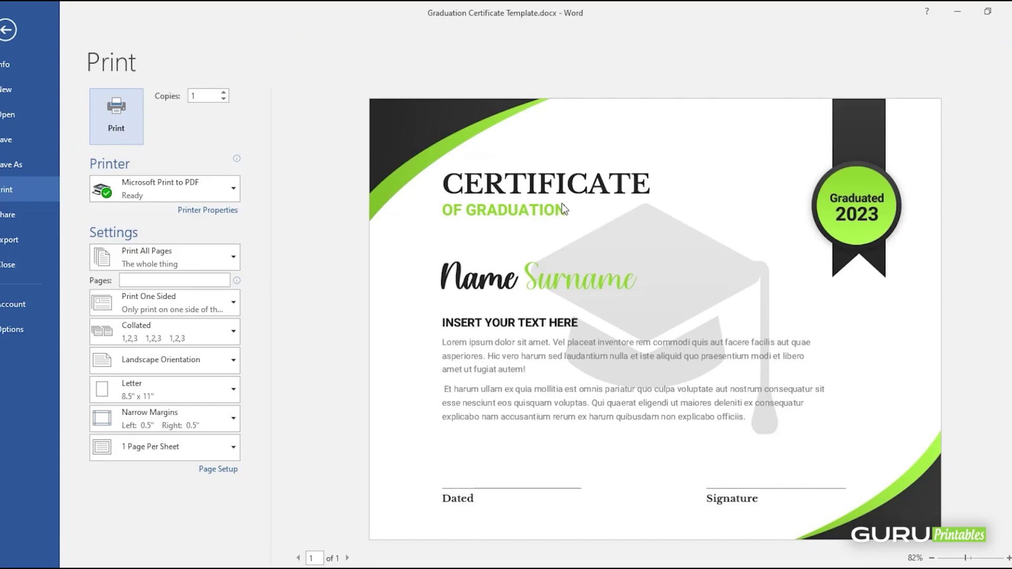
key(Escape)
click(79, 32)
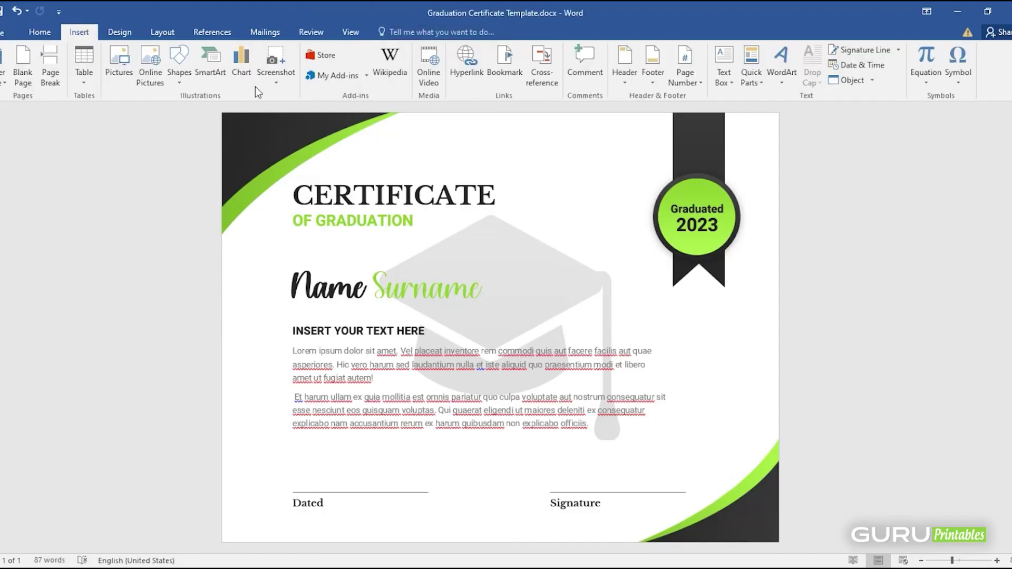
click(179, 74)
click(182, 176)
drag(311, 215, 515, 401)
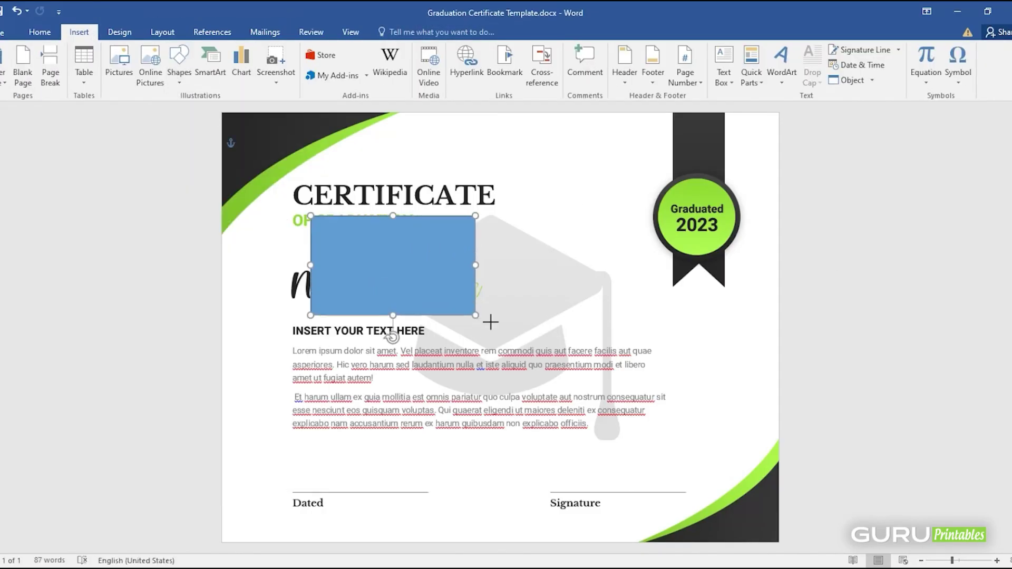
key(Delete)
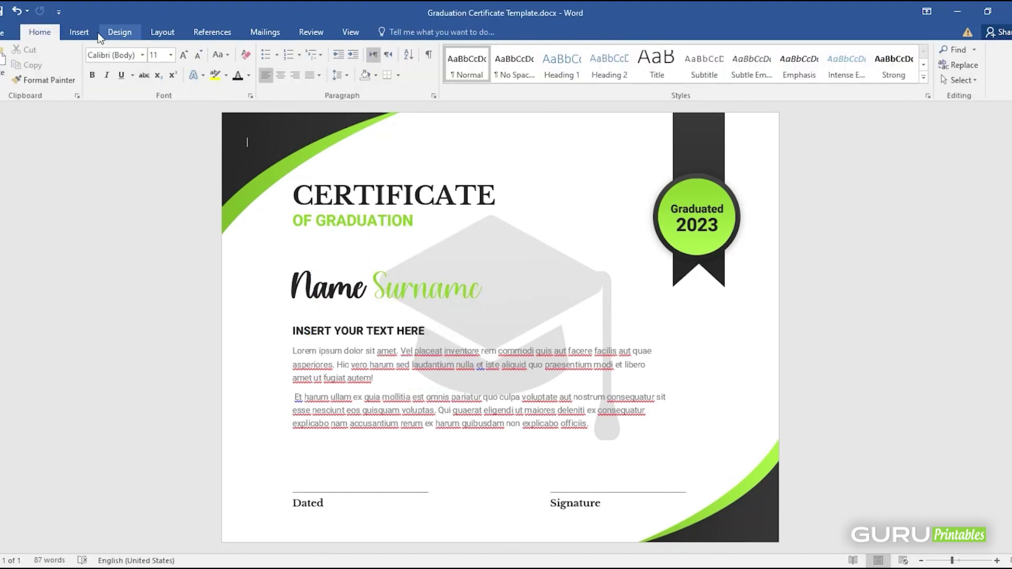
click(79, 32)
click(179, 63)
Draw a rectangle and stretch it to cover the whole certificate page
click(231, 126)
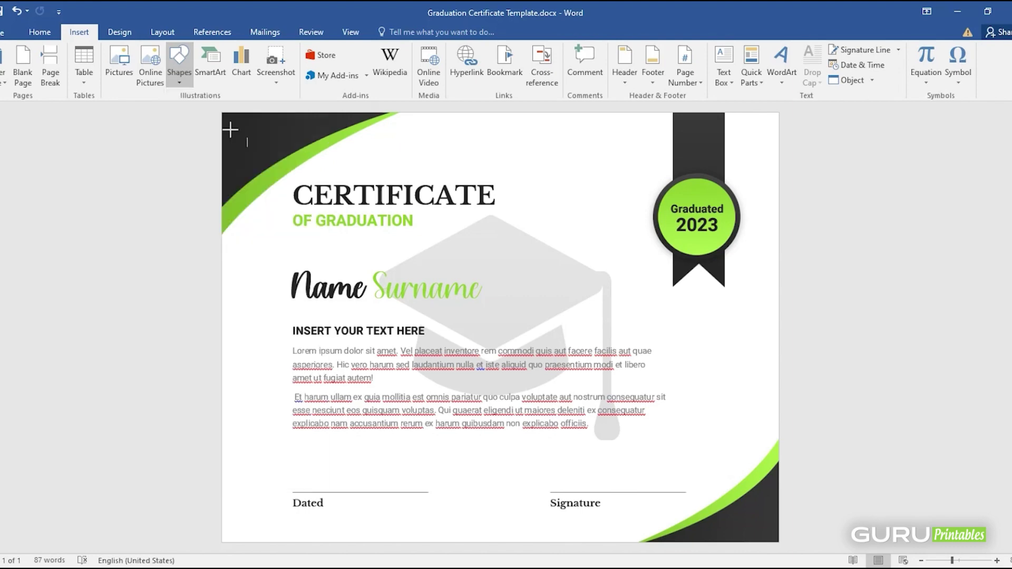
drag(235, 135, 672, 459)
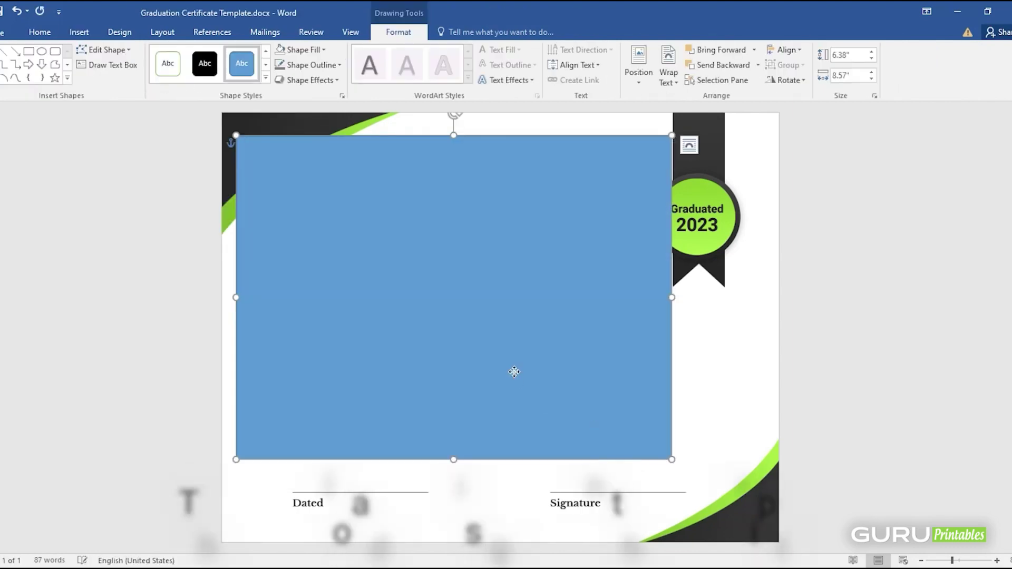
drag(514, 372, 499, 349)
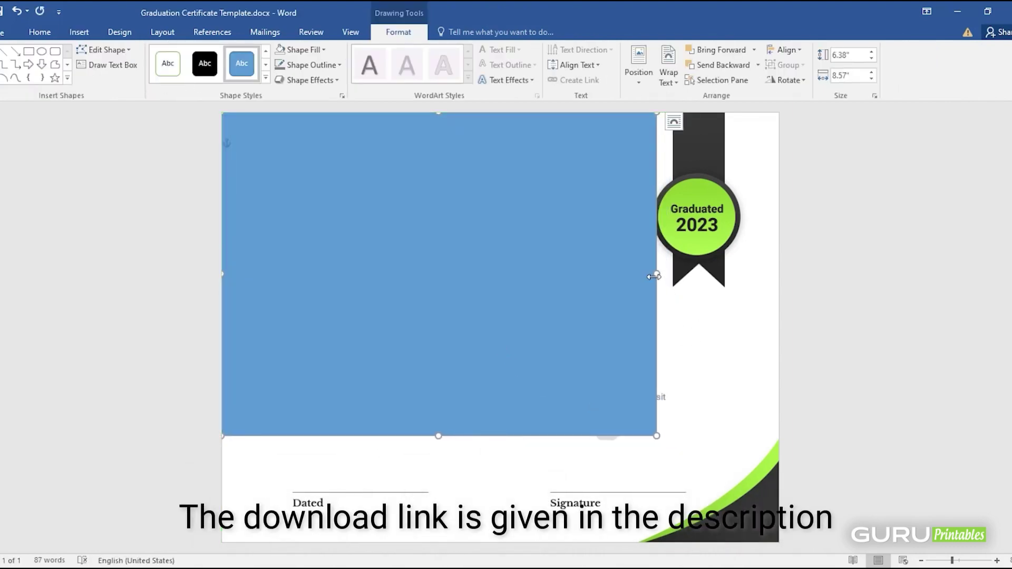
drag(654, 276, 779, 276)
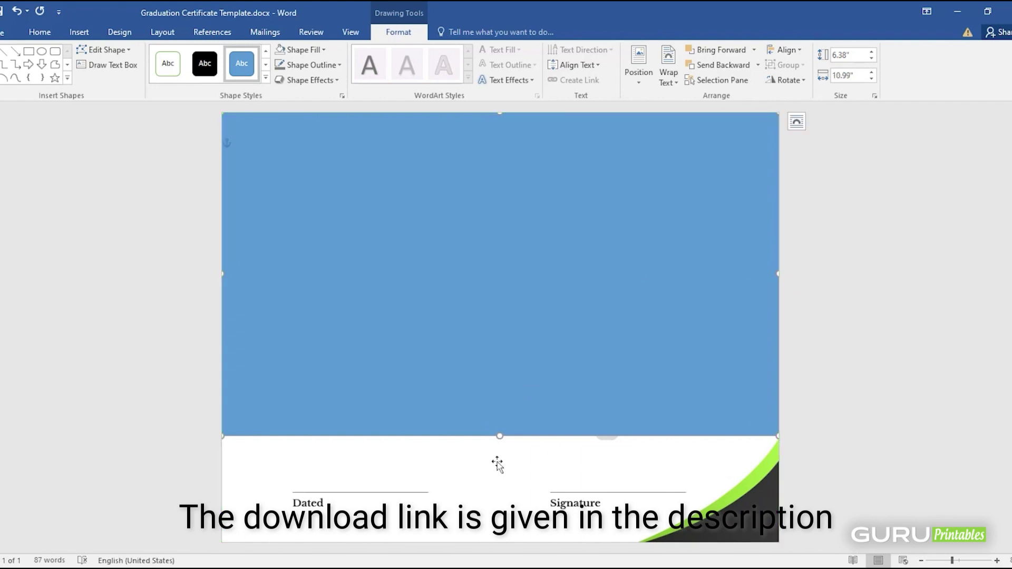
drag(500, 437, 499, 544)
Change the full-page rectangle's outline colour
right_click(716, 327)
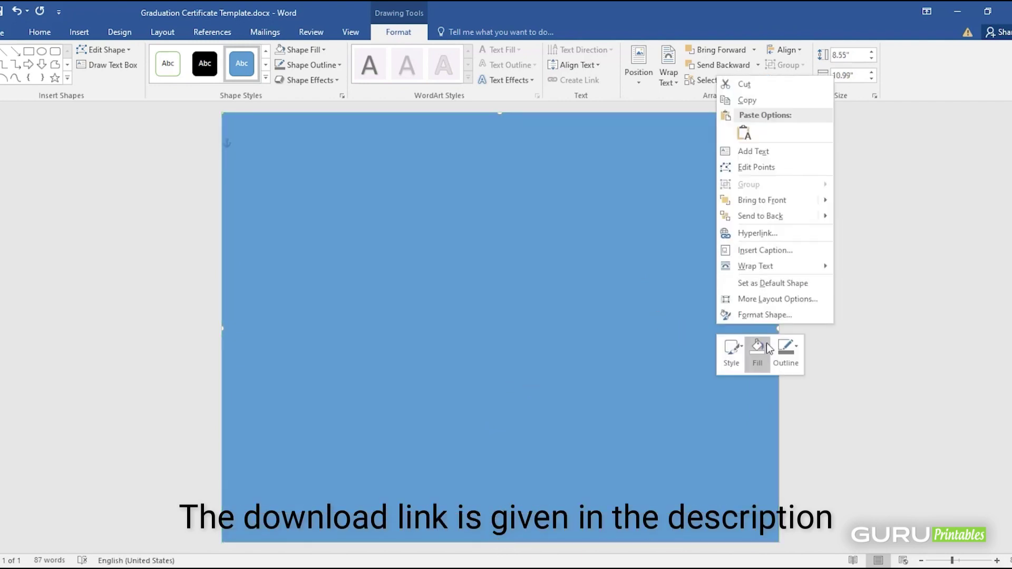
click(786, 349)
click(799, 279)
click(604, 368)
click(574, 323)
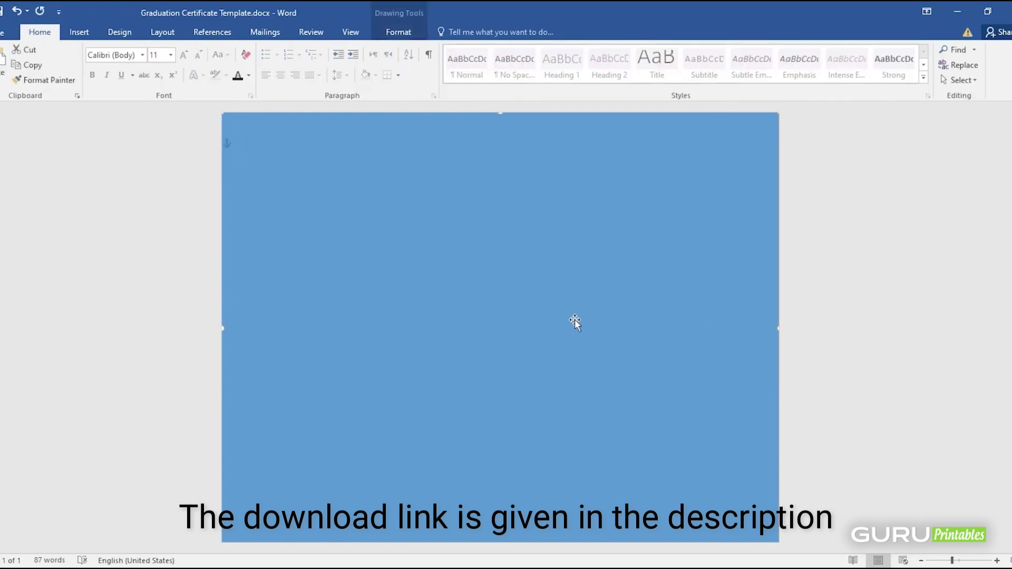
Remove the full-page rectangle's blue fill, setting it to No Fill
click(78, 38)
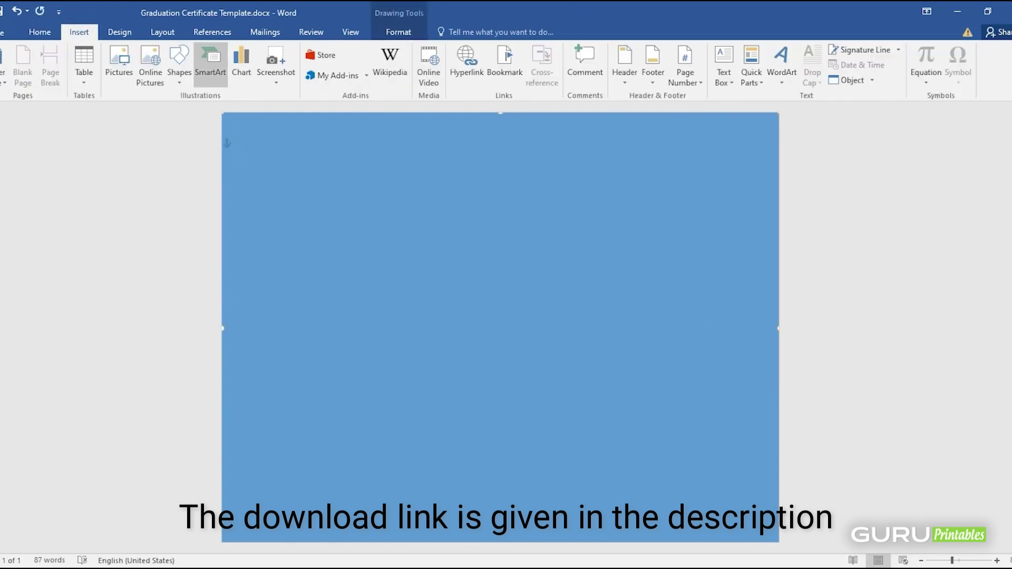
click(40, 33)
click(959, 80)
click(870, 112)
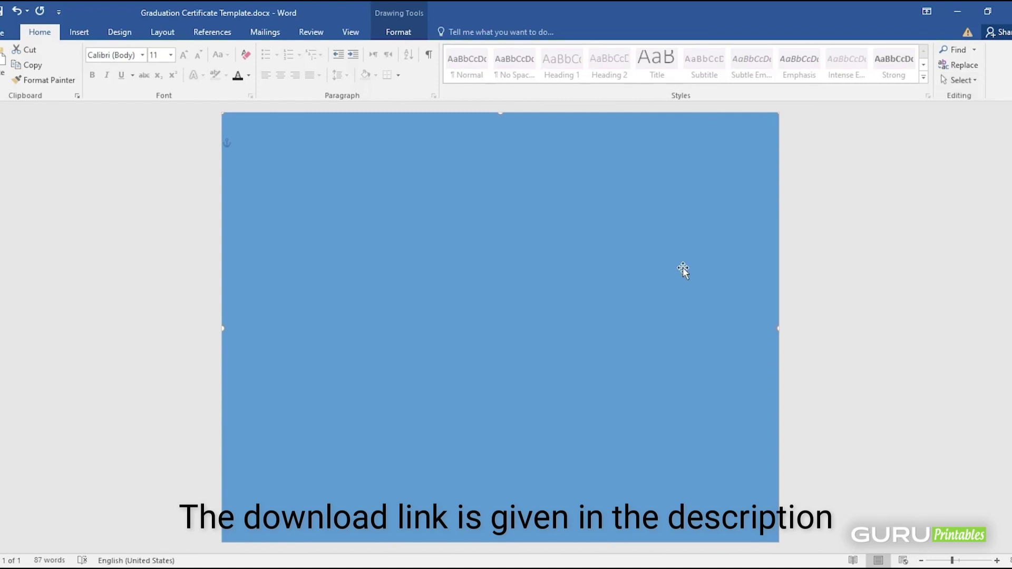
right_click(681, 266)
click(726, 232)
click(738, 389)
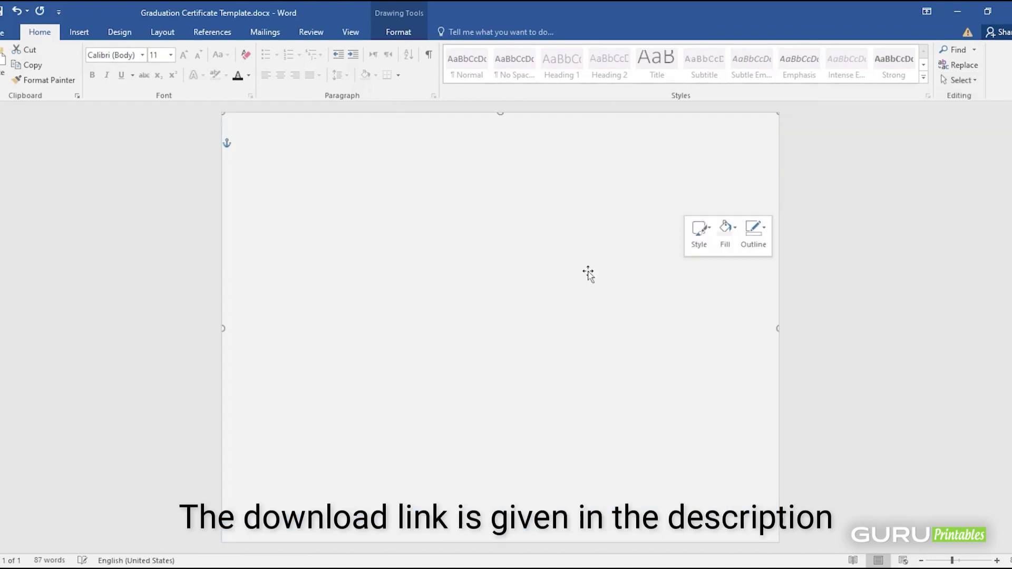
Open the Selection Pane from Home > Select to list the page's objects
click(79, 32)
click(40, 32)
click(959, 80)
click(883, 143)
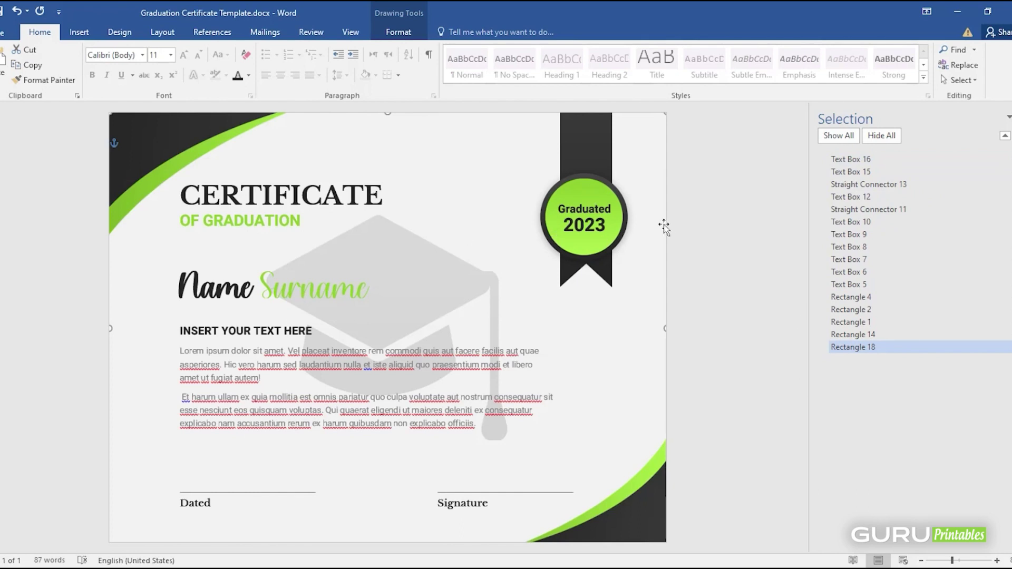
Apply a fine lined pattern fill to background Rectangle 18 in Format Shape, then close the panes
right_click(622, 307)
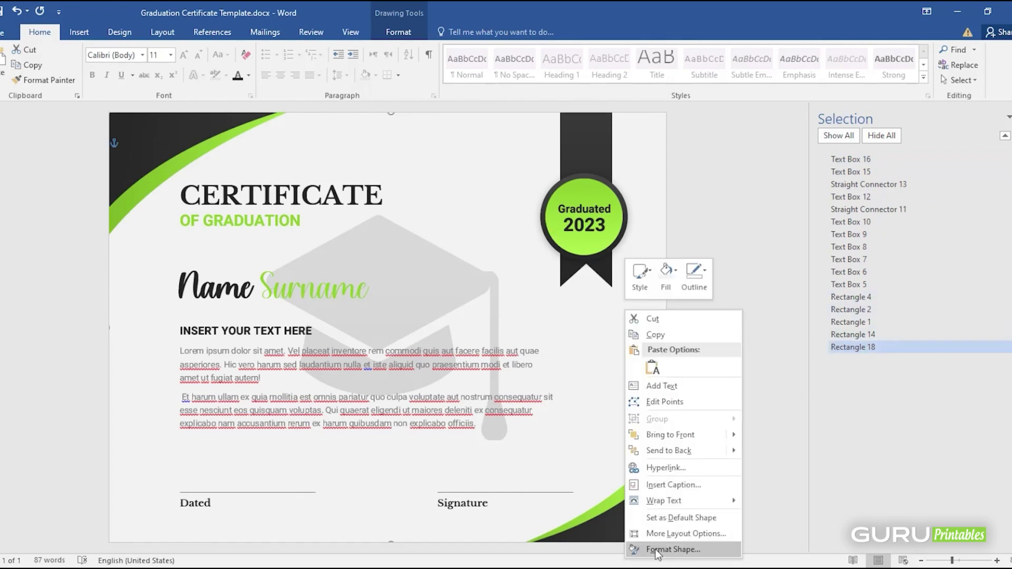
click(649, 548)
click(685, 348)
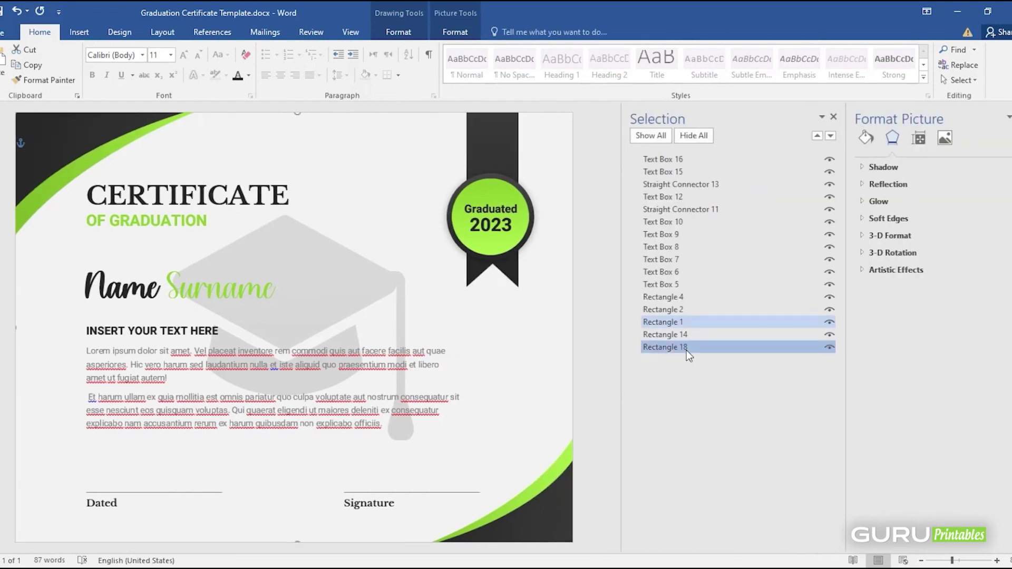
click(865, 136)
click(875, 244)
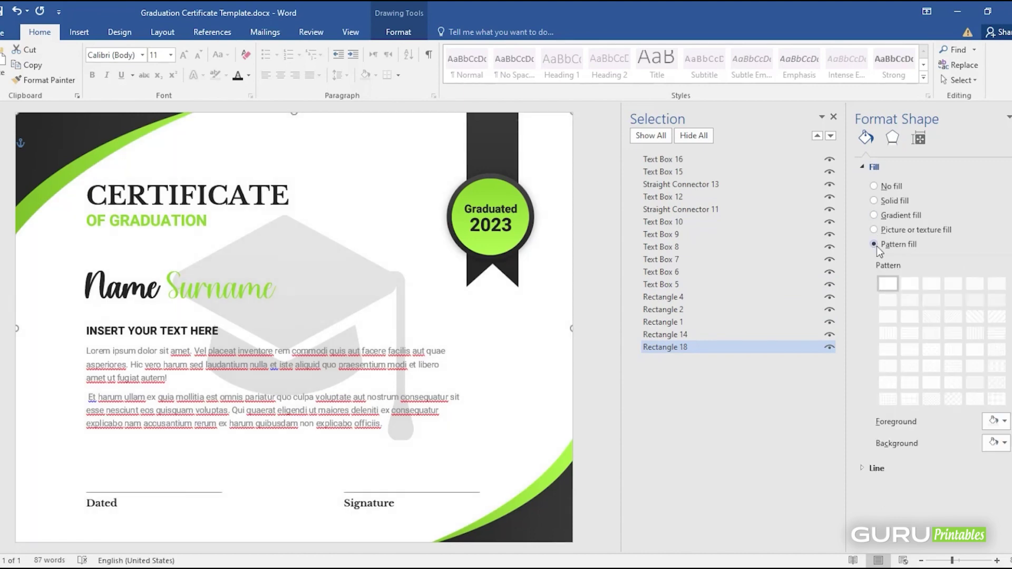
click(996, 300)
click(996, 317)
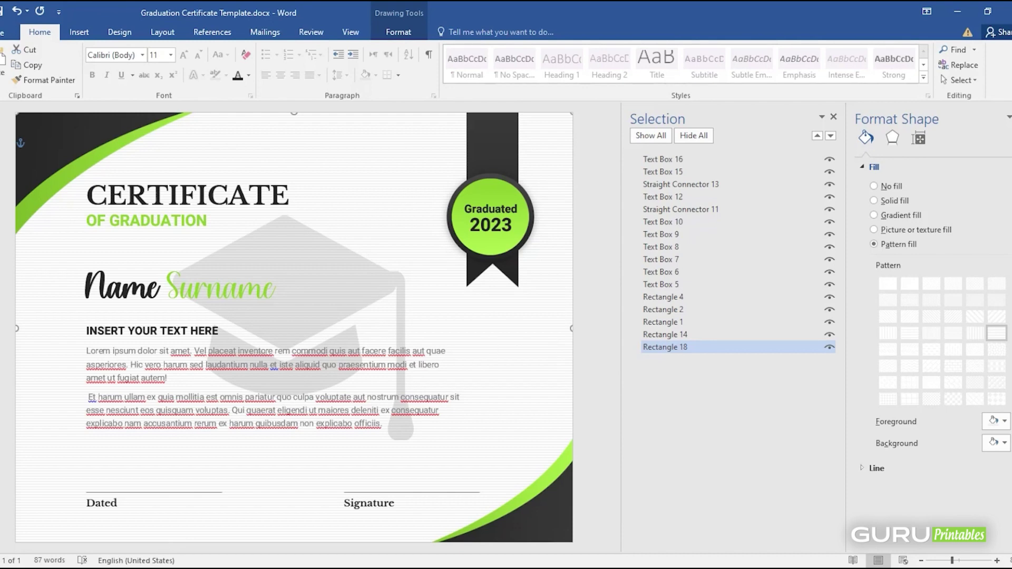
click(1007, 117)
click(995, 117)
click(764, 257)
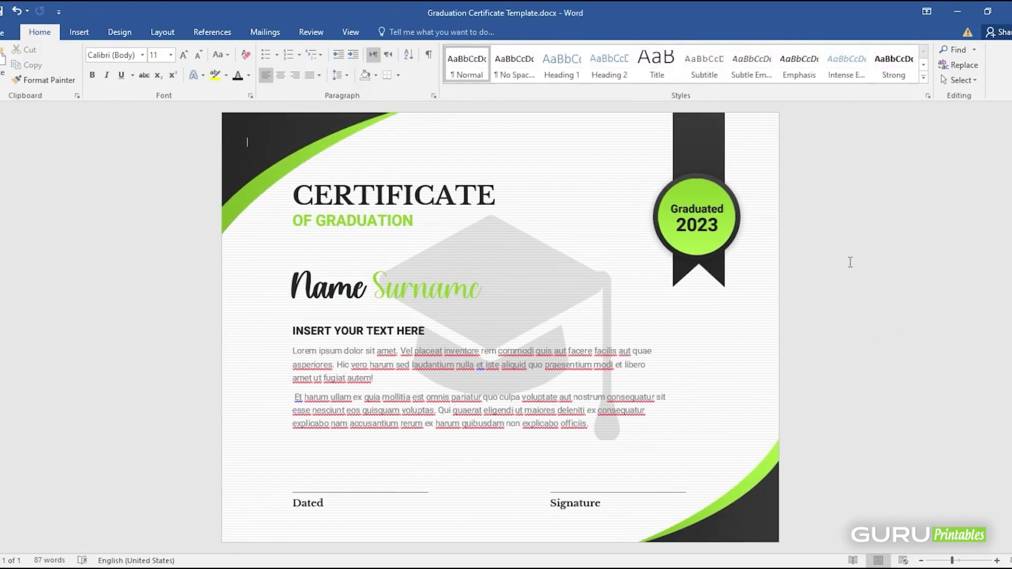
Press Ctrl+P to view the finished lined-background certificate in print preview
key(ctrl+p)
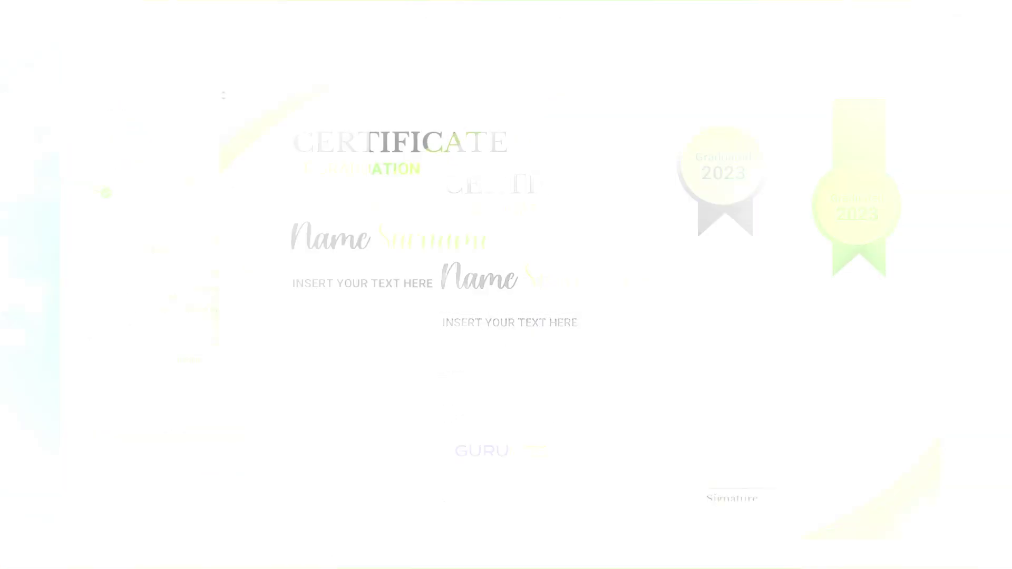